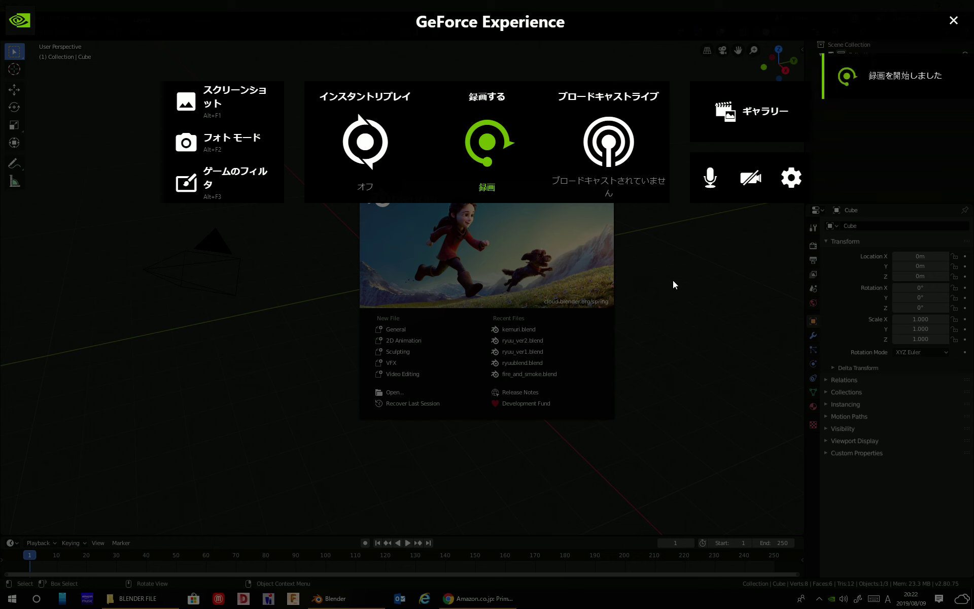
# Dismiss the overlay and splash screen, then orbit and zoom around the default cube.
pyautogui.click(672, 284)
pyautogui.click(673, 284)
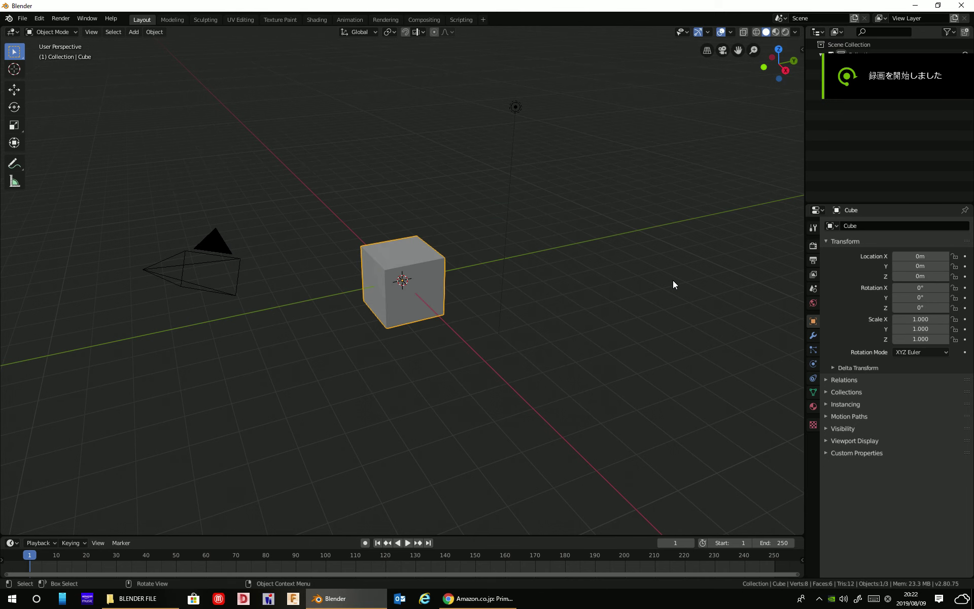
pyautogui.moveTo(537, 266); pyautogui.dragTo(451, 273, button='middle')
pyautogui.scroll(-3, 409, 276)
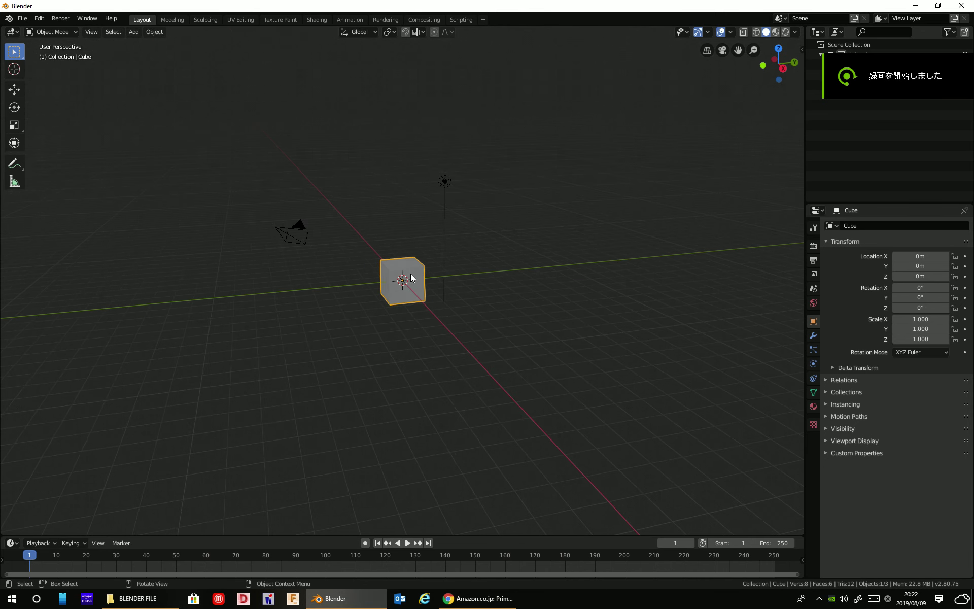
pyautogui.scroll(6, 405, 274)
pyautogui.scroll(3, 465, 281)
# Browse the cube's modifier list without adding a modifier.
pyautogui.click(813, 335)
pyautogui.click(850, 226)
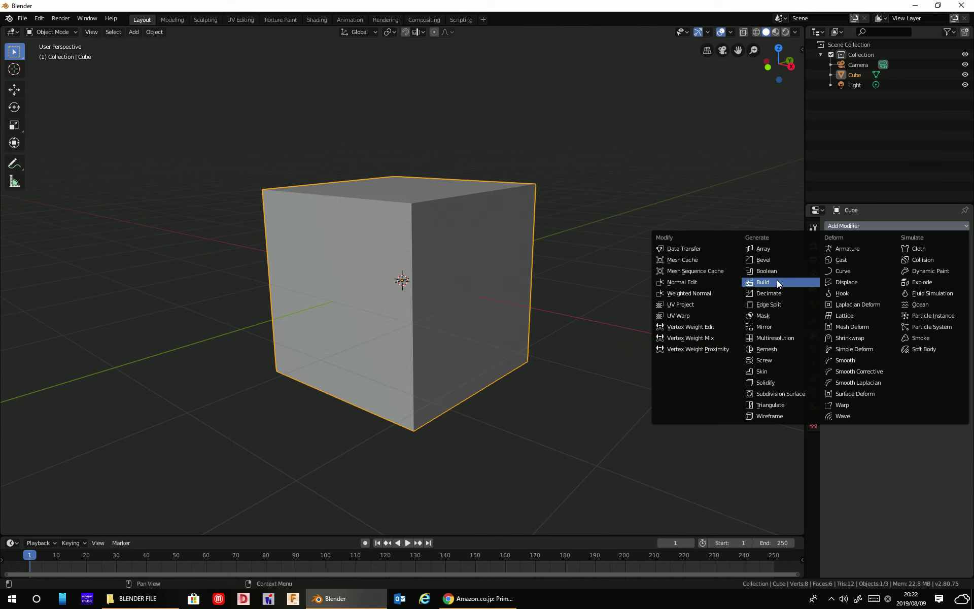
pyautogui.click(597, 214)
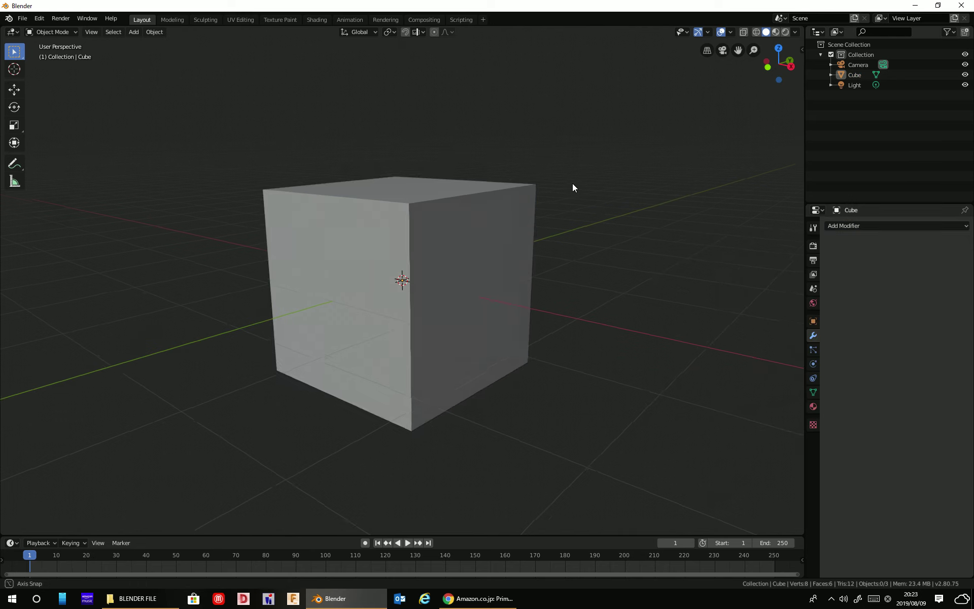
pyautogui.moveTo(572, 187); pyautogui.dragTo(594, 180, button='middle')
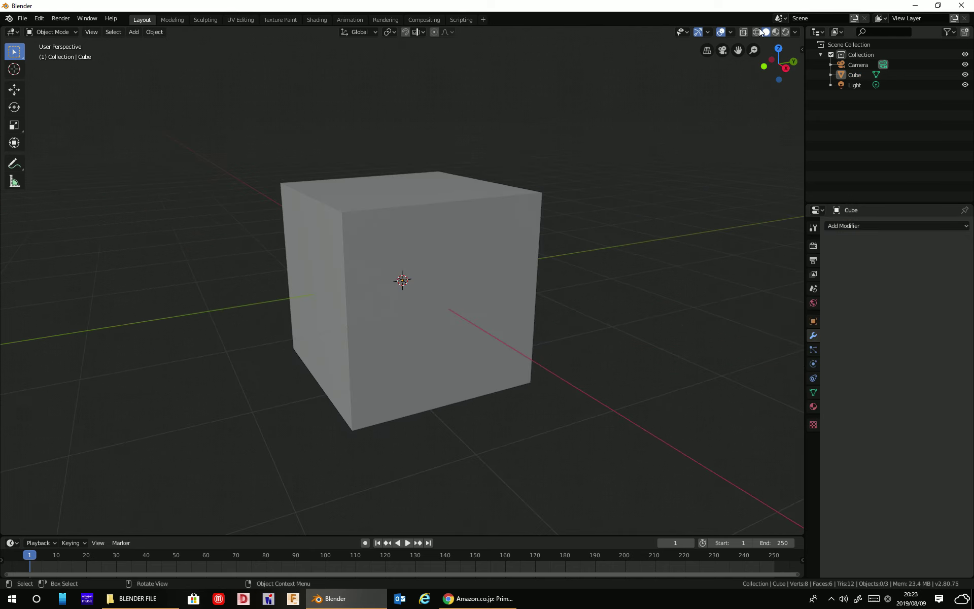
# Preview the cube with lighting and materials, orbit it, and move to the Shading workspace.
pyautogui.click(785, 32)
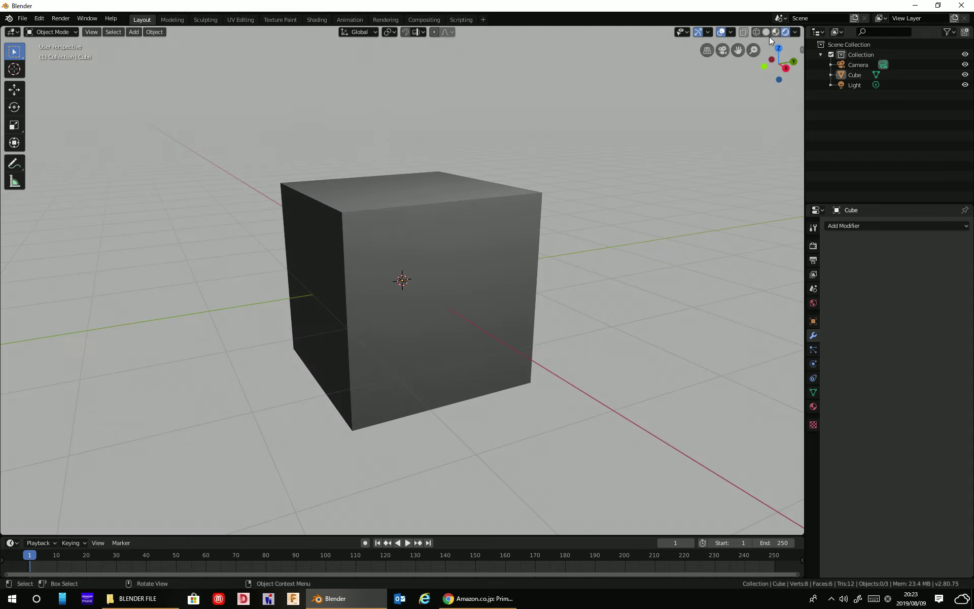
pyautogui.moveTo(648, 122)
pyautogui.mouseDown(button='middle')
pyautogui.moveTo(504, 178)
pyautogui.moveTo(772, 61)
pyautogui.mouseUp(button='middle')
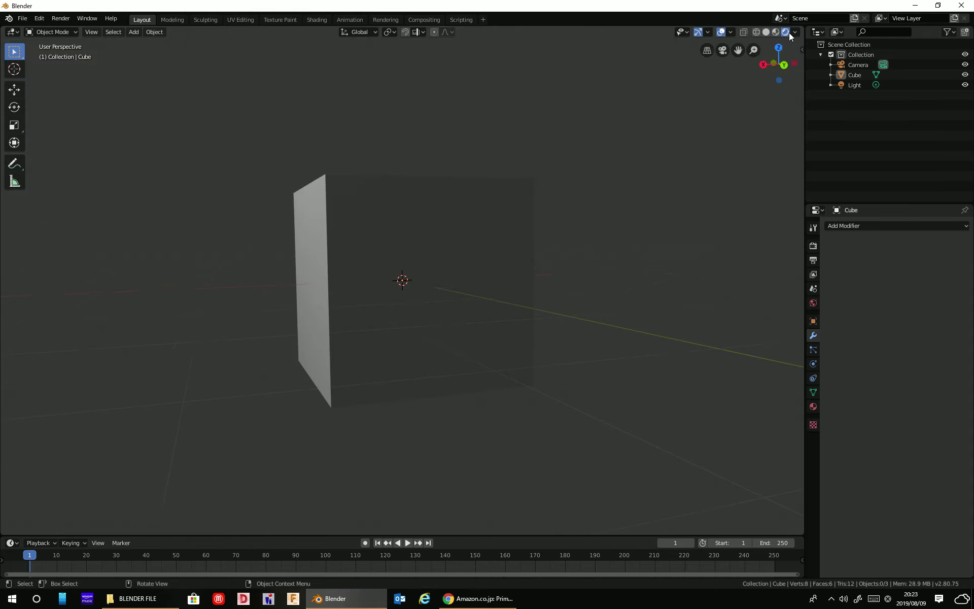
pyautogui.moveTo(660, 122)
pyautogui.mouseDown(button='middle')
pyautogui.moveTo(529, 187)
pyautogui.moveTo(427, 178)
pyautogui.moveTo(389, 163)
pyautogui.moveTo(644, 176)
pyautogui.moveTo(448, 207)
pyautogui.moveTo(763, 165)
pyautogui.moveTo(464, 263)
pyautogui.moveTo(391, 62)
pyautogui.mouseUp(button='middle')
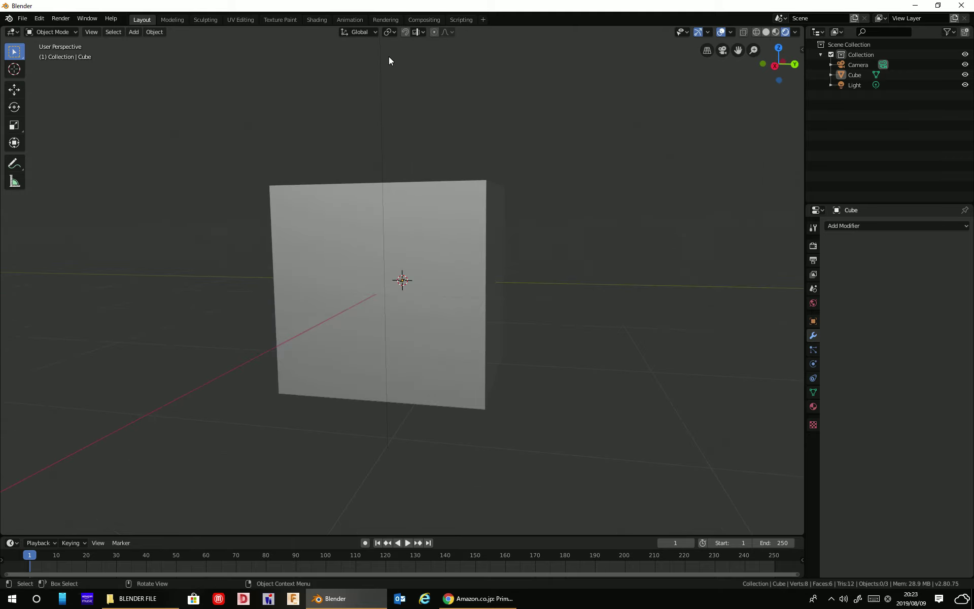
pyautogui.click(311, 19)
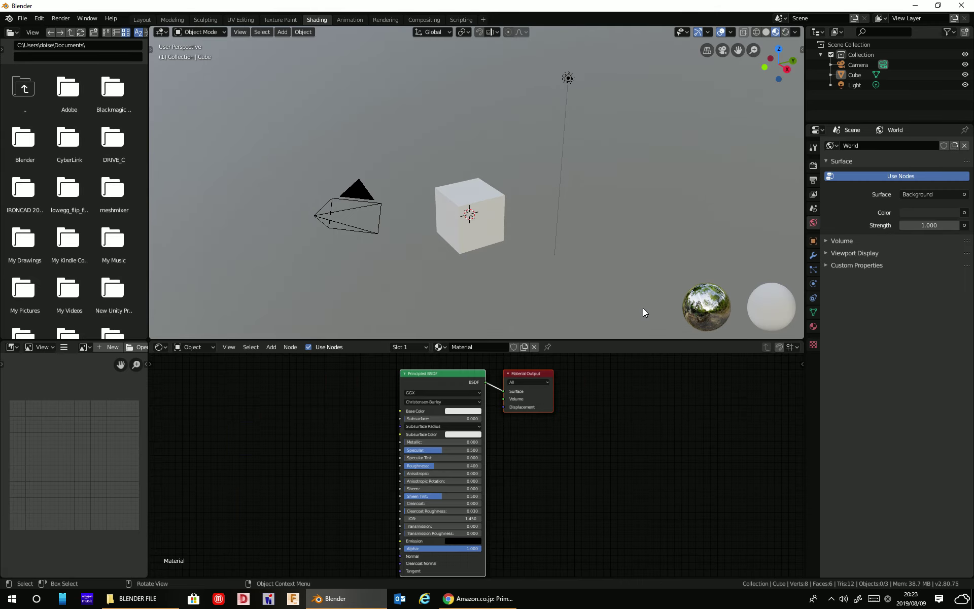
# Switch the viewport to Rendered shading and the node editor to the World shader.
pyautogui.click(785, 32)
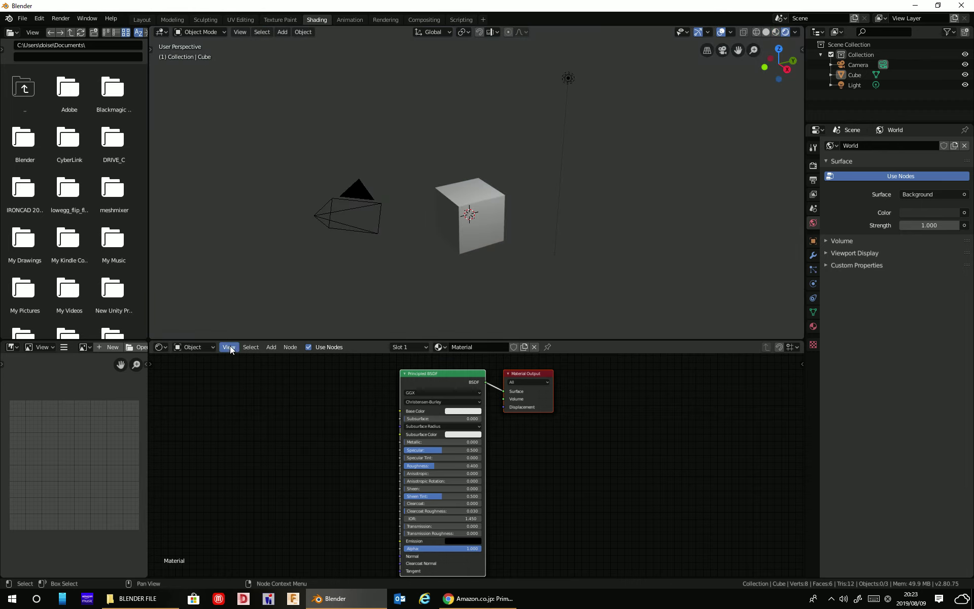
pyautogui.click(165, 346)
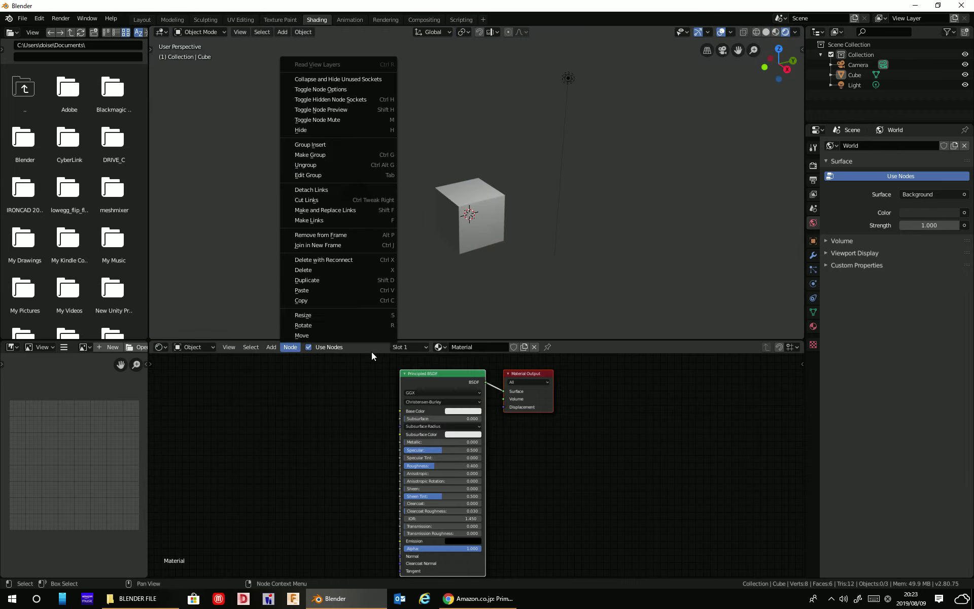
pyautogui.click(326, 425)
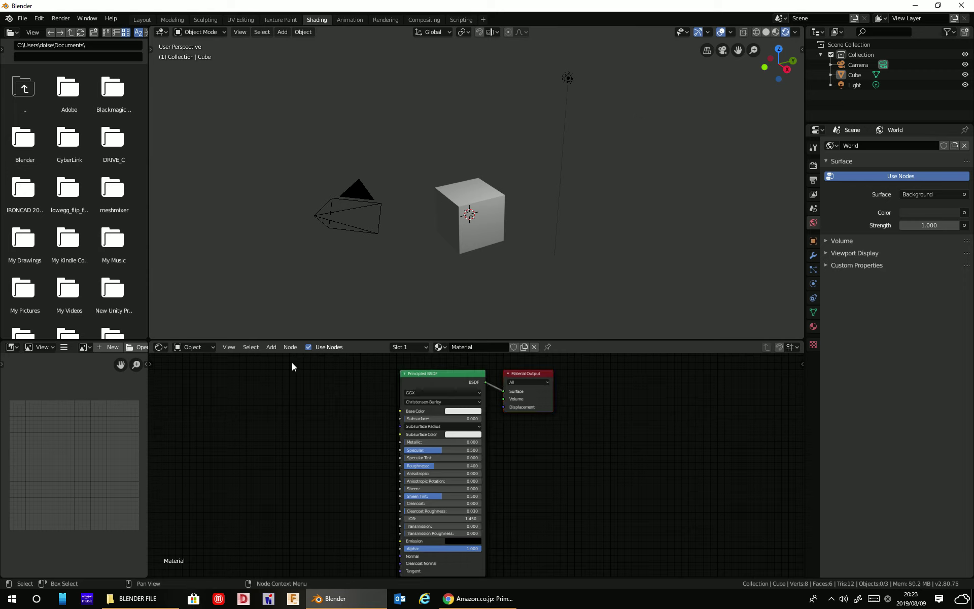
pyautogui.click(211, 348)
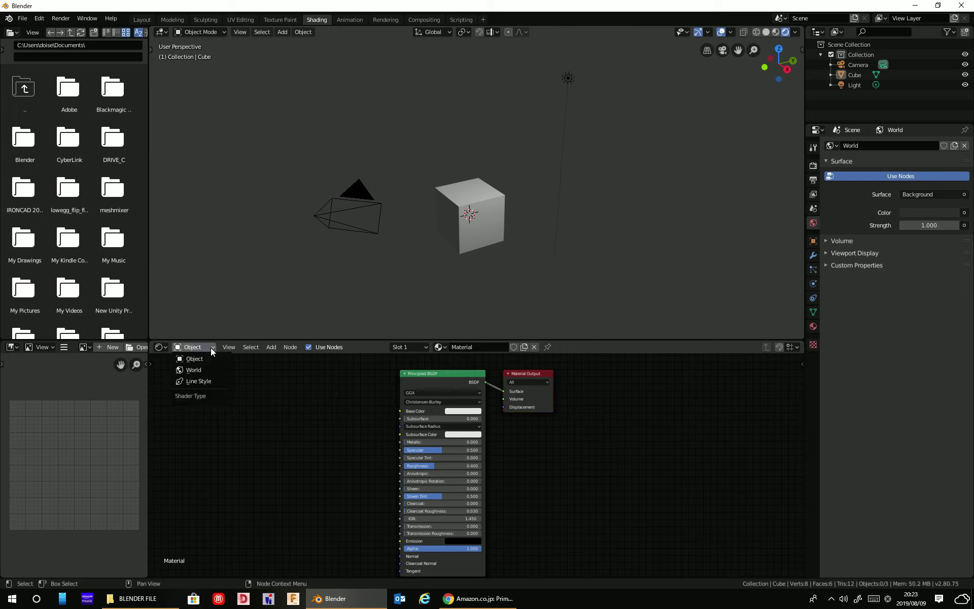
pyautogui.click(197, 369)
# Spread the Background and World Output nodes apart to make room for new nodes.
pyautogui.moveTo(529, 376); pyautogui.dragTo(654, 382)
pyautogui.moveTo(546, 383); pyautogui.dragTo(488, 387)
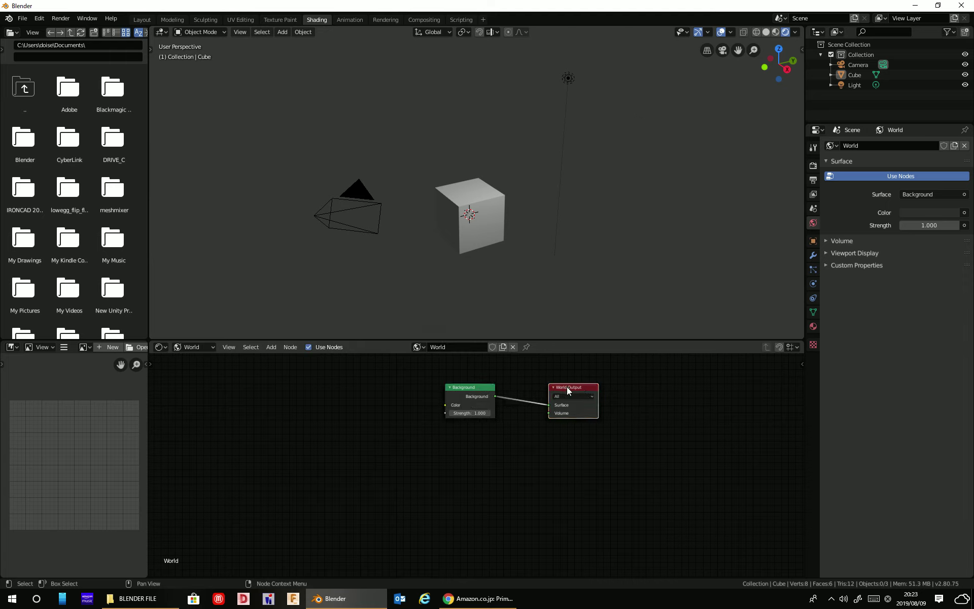
pyautogui.moveTo(568, 386); pyautogui.dragTo(650, 388)
pyautogui.moveTo(507, 387); pyautogui.dragTo(549, 390)
pyautogui.click(273, 347)
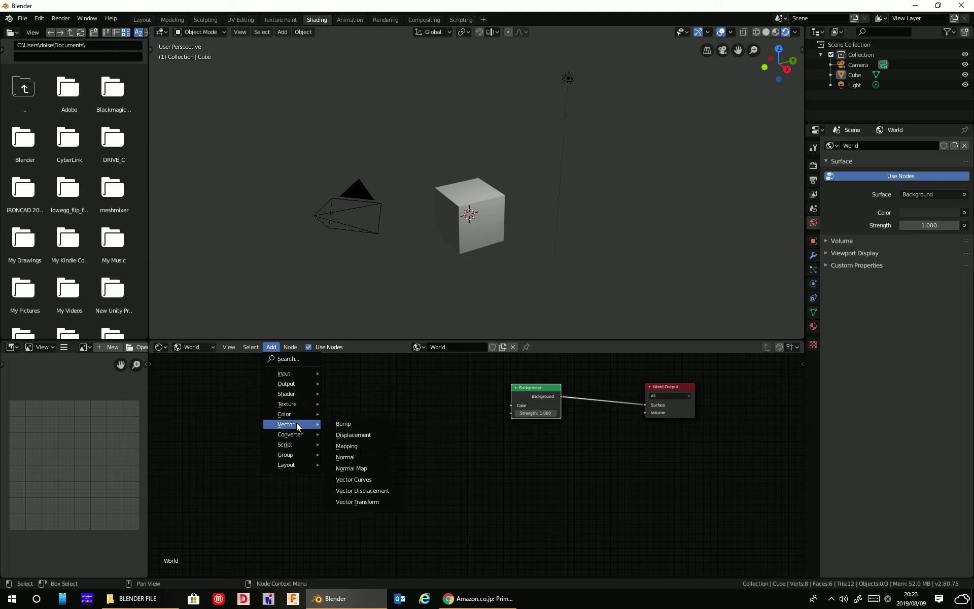
pyautogui.moveTo(290, 403)
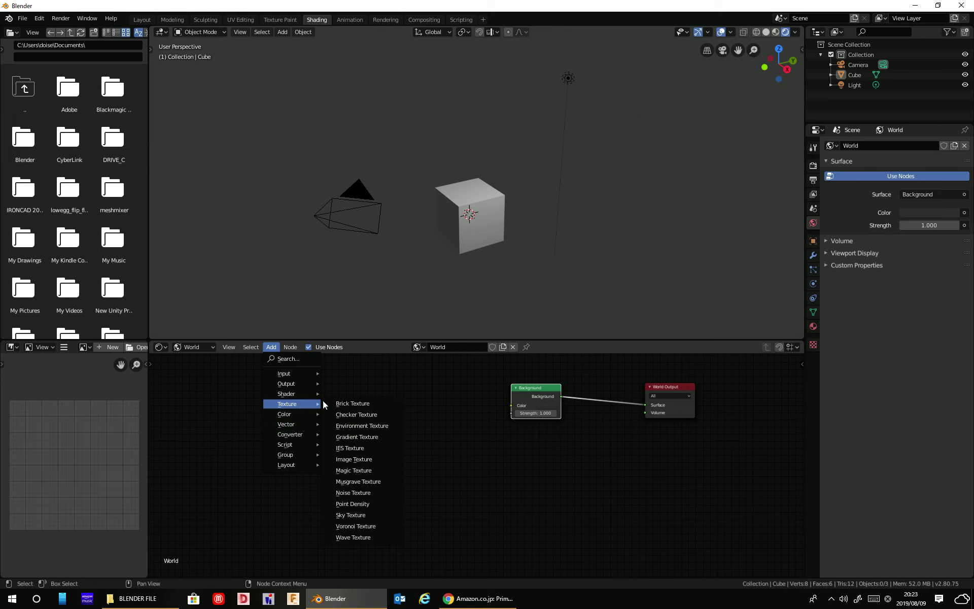
pyautogui.click(368, 469)
pyautogui.click(362, 384)
pyautogui.moveTo(416, 411); pyautogui.dragTo(511, 405)
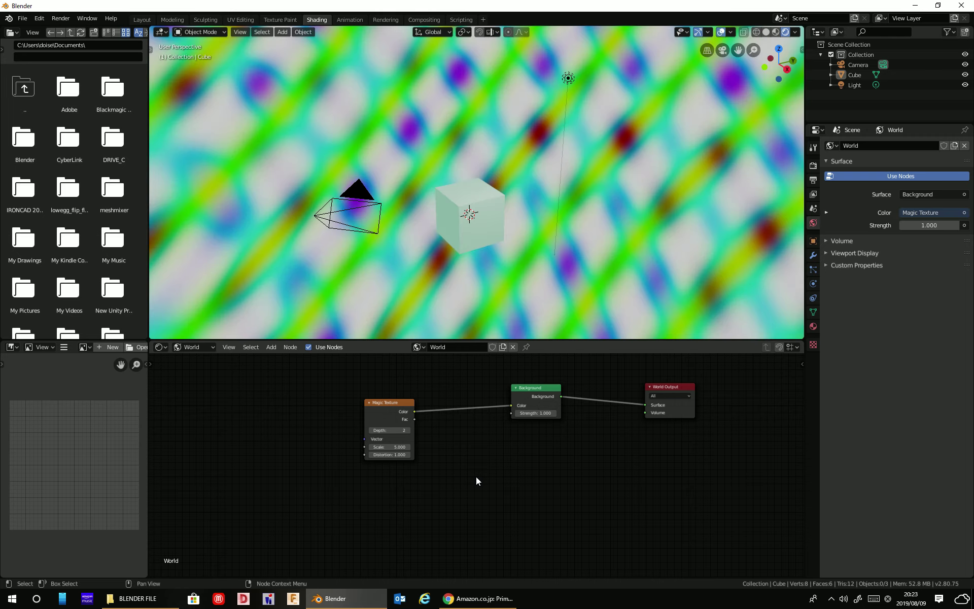
pyautogui.rightClick(389, 401)
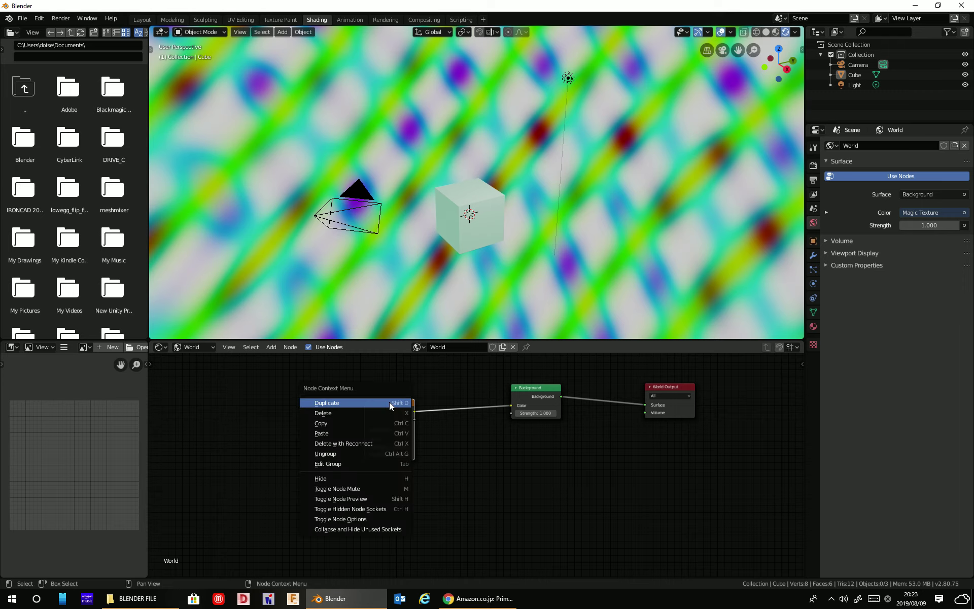
pyautogui.click(354, 414)
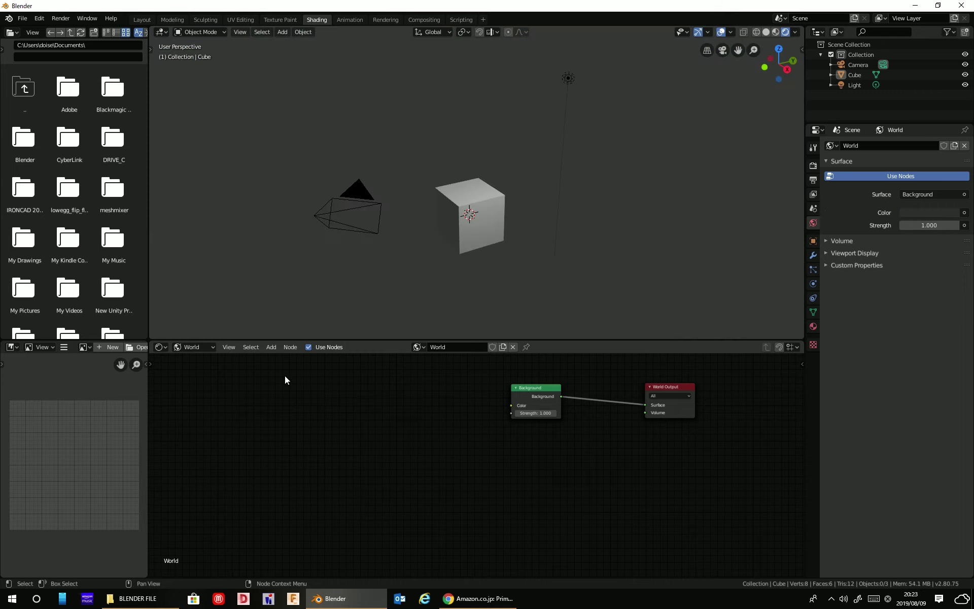
pyautogui.click(256, 349)
pyautogui.moveTo(287, 403)
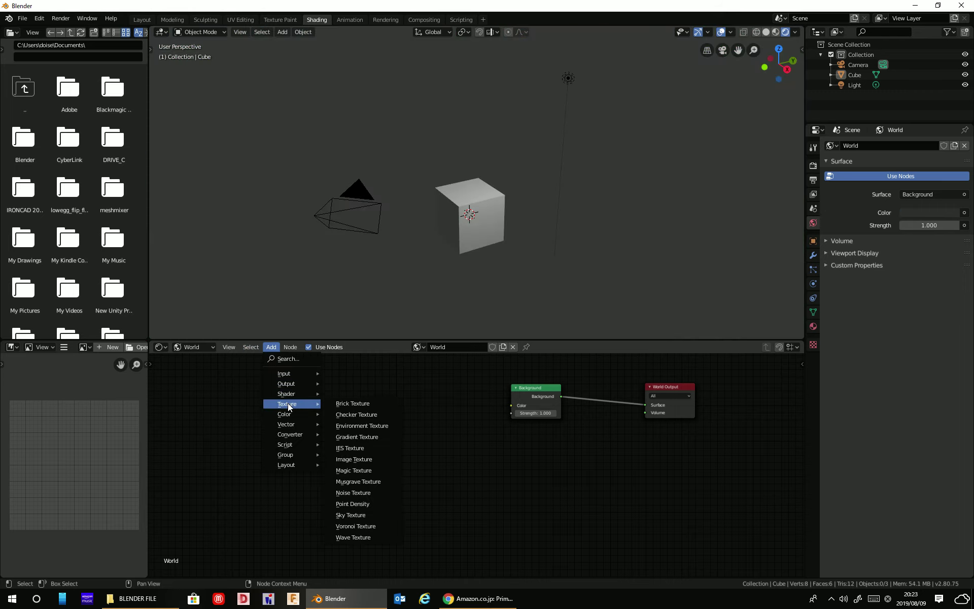
# Feed a Musgrave Texture into Background Color, with a Noise Texture driving its Vector.
pyautogui.click(366, 480)
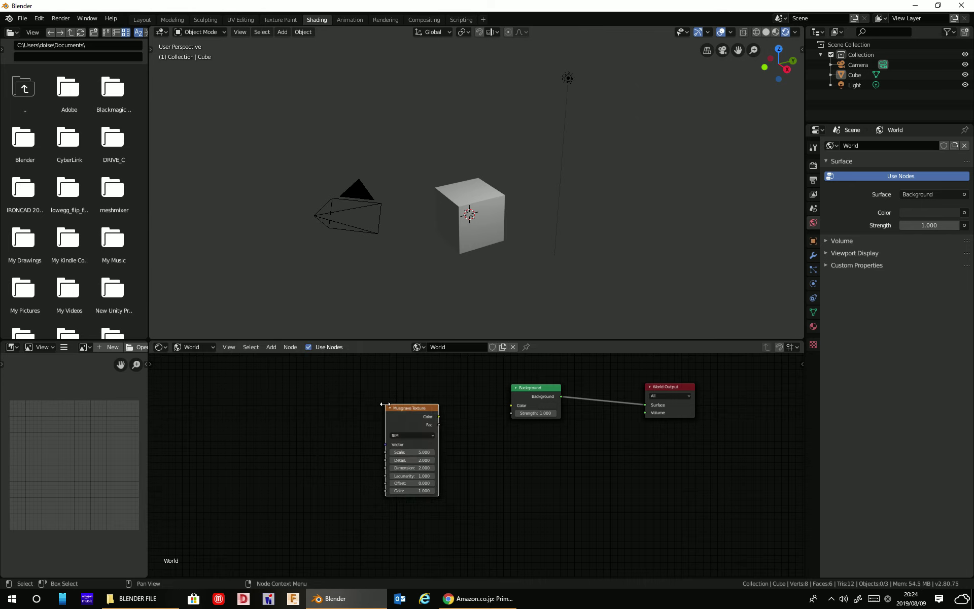
pyautogui.moveTo(438, 417); pyautogui.dragTo(515, 405)
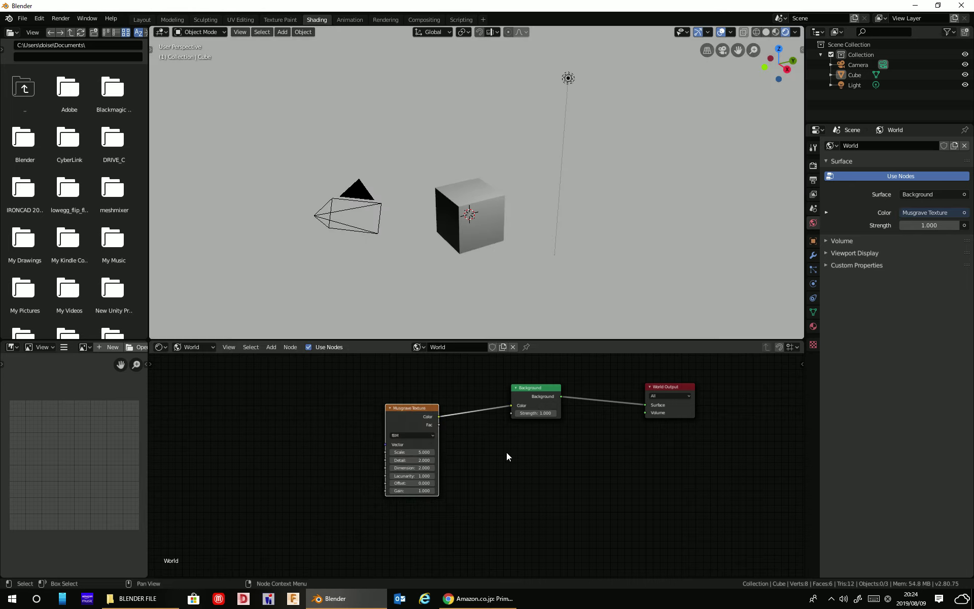
pyautogui.click(284, 348)
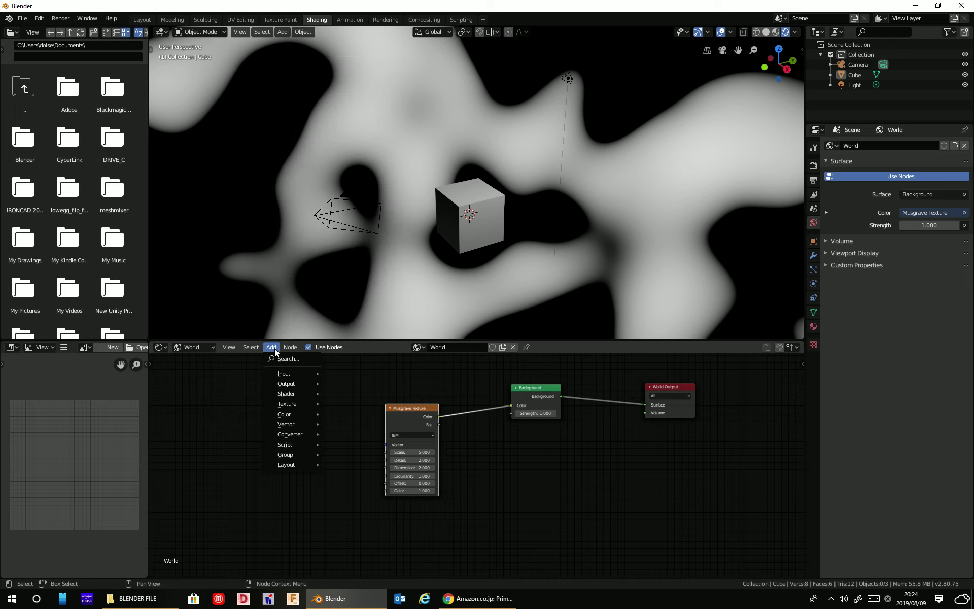
pyautogui.moveTo(291, 404)
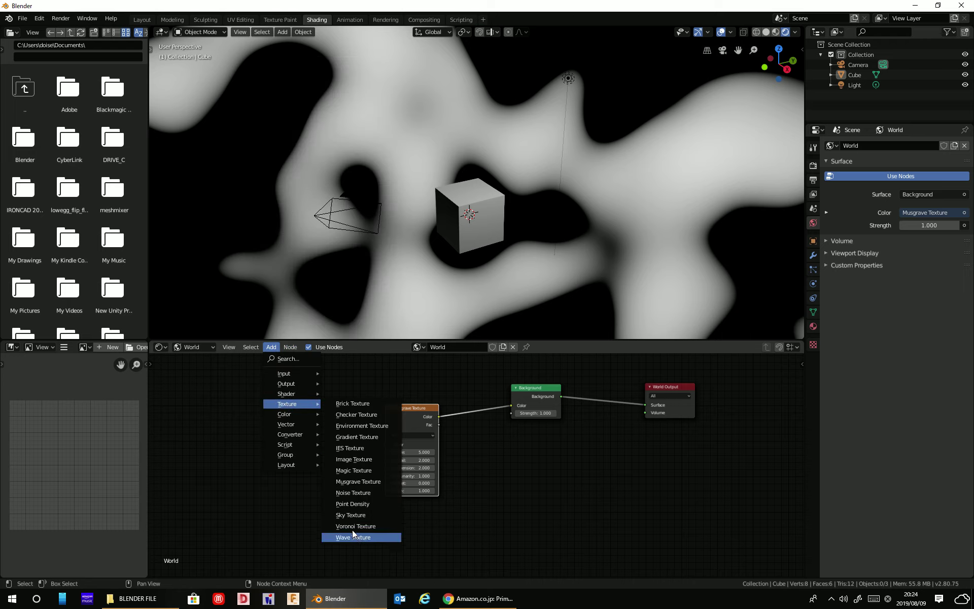
pyautogui.click(354, 493)
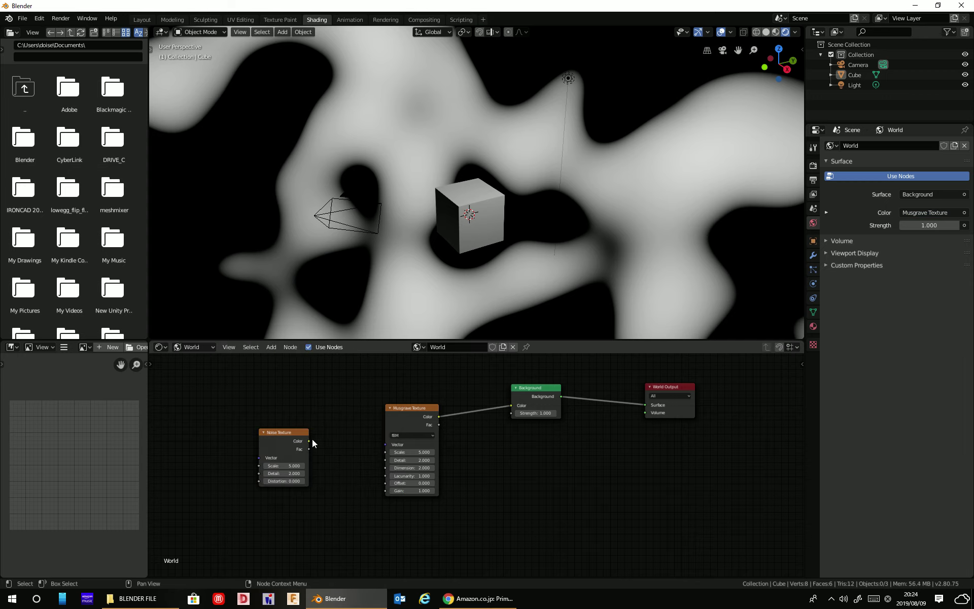
pyautogui.moveTo(312, 440)
pyautogui.mouseDown()
pyautogui.moveTo(384, 443)
pyautogui.moveTo(308, 437)
pyautogui.moveTo(356, 459)
pyautogui.mouseUp()
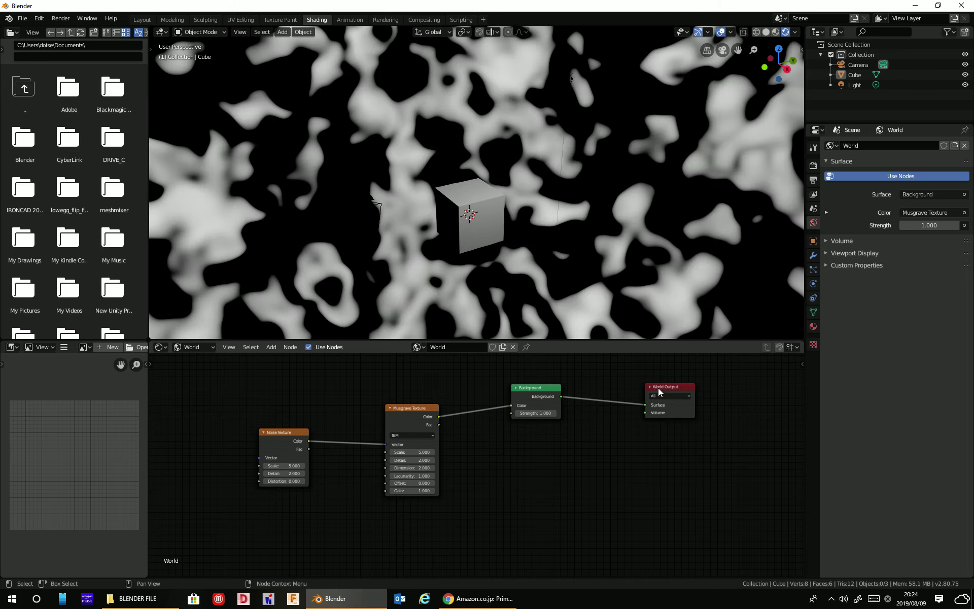
pyautogui.moveTo(659, 387); pyautogui.dragTo(716, 384)
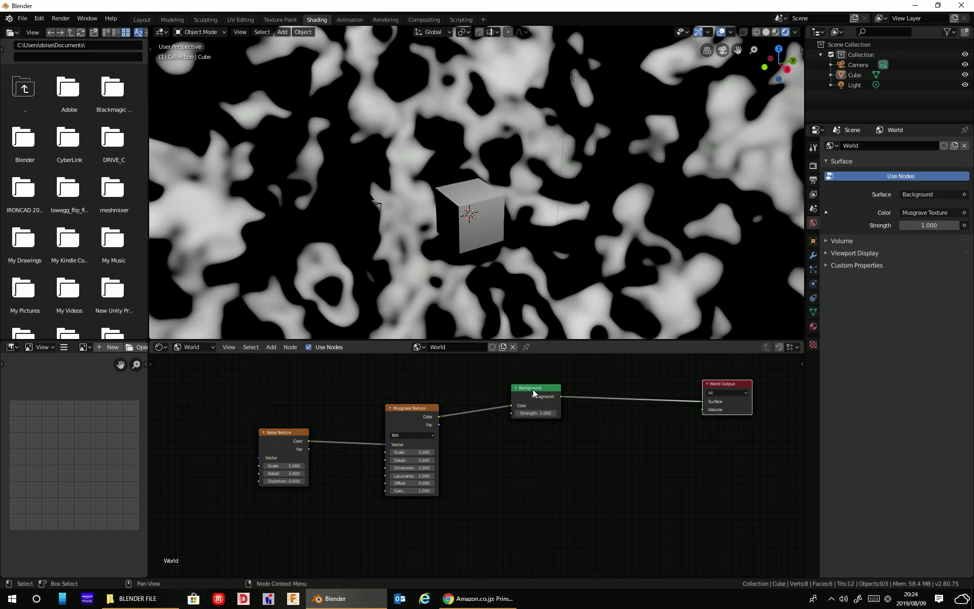
# Place Background before World Output and set Musgrave Scale to 3.3 and adjust its Lacunarity.
pyautogui.click(515, 387)
pyautogui.moveTo(538, 387); pyautogui.dragTo(591, 387)
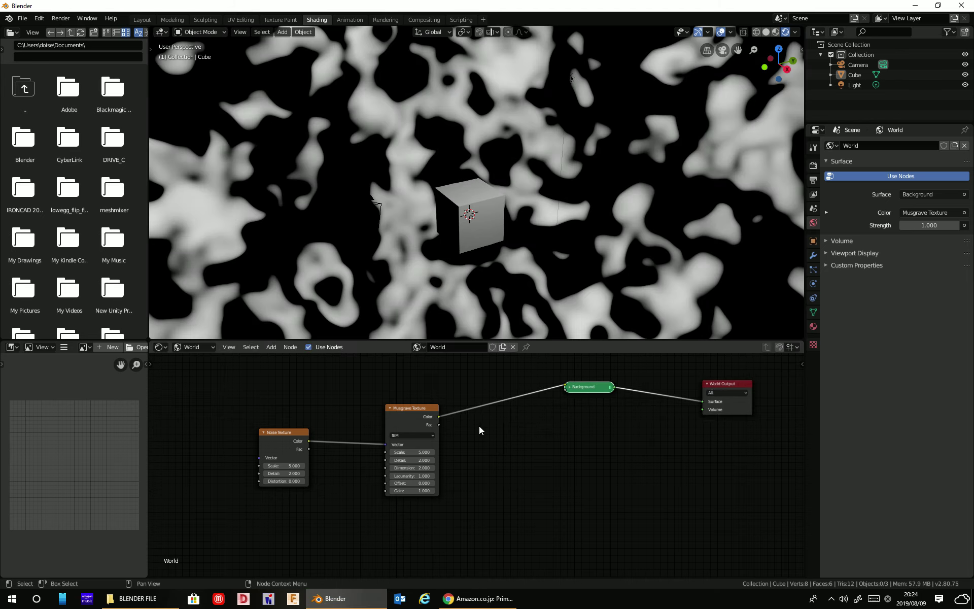
pyautogui.click(569, 387)
pyautogui.moveTo(411, 452)
pyautogui.mouseDown()
pyautogui.moveTo(376, 452)
pyautogui.moveTo(432, 452)
pyautogui.moveTo(390, 461)
pyautogui.mouseUp()
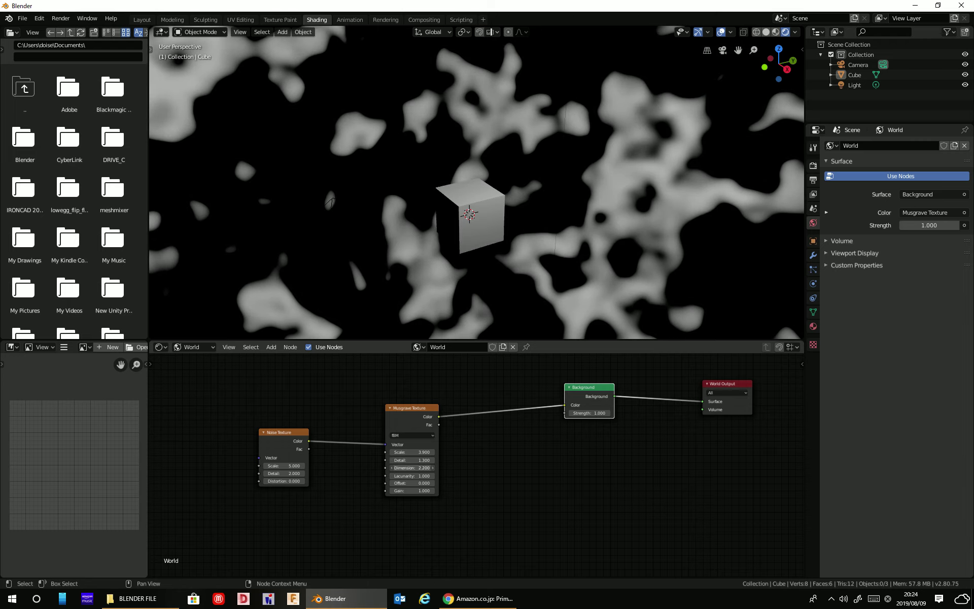
pyautogui.moveTo(412, 476)
pyautogui.mouseDown()
pyautogui.moveTo(390, 476)
pyautogui.moveTo(431, 476)
pyautogui.mouseUp()
# Adjust the Noise Texture scale, raise Detail to 16, and set Distortion to -0.2.
pyautogui.moveTo(304, 466)
pyautogui.mouseDown()
pyautogui.moveTo(274, 466)
pyautogui.moveTo(305, 465)
pyautogui.mouseUp()
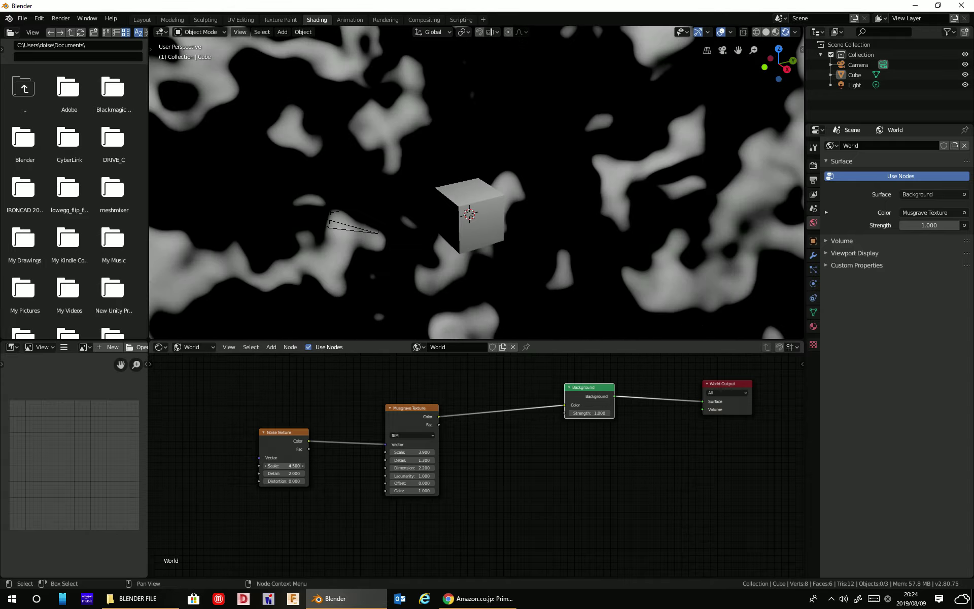
pyautogui.moveTo(305, 466); pyautogui.dragTo(299, 466)
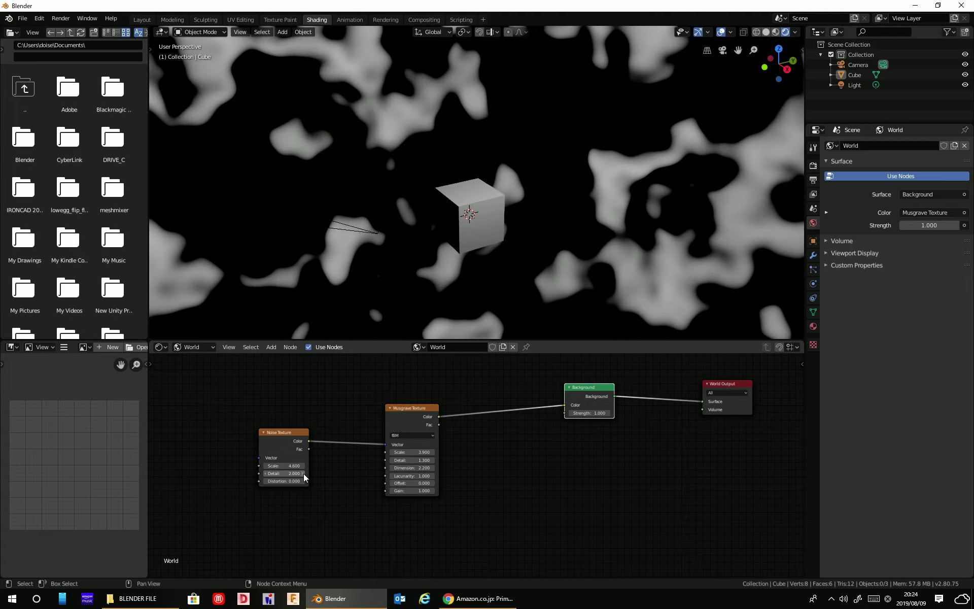
pyautogui.moveTo(284, 474); pyautogui.dragTo(304, 481)
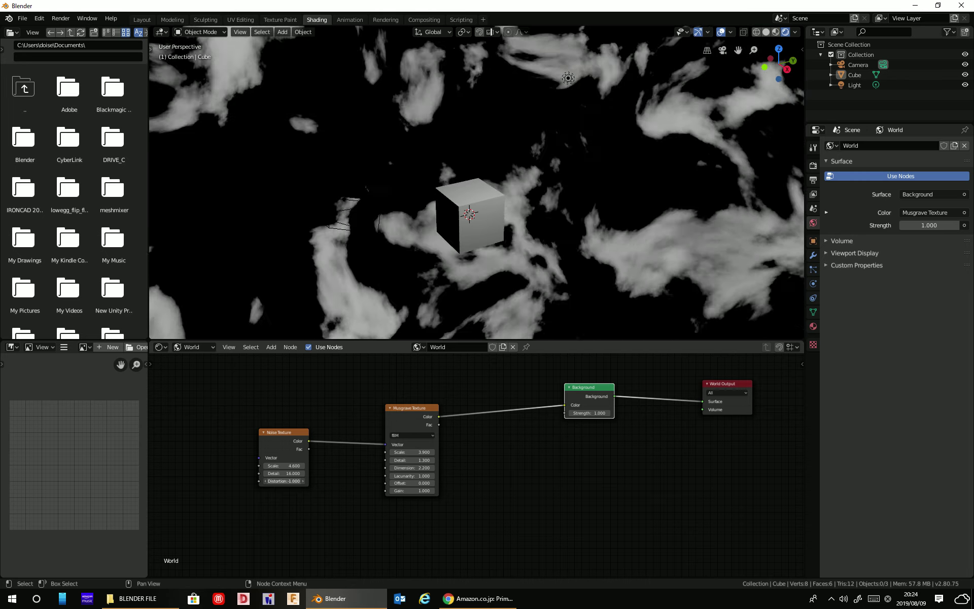
pyautogui.doubleClick(285, 481)
pyautogui.write('-0.2')
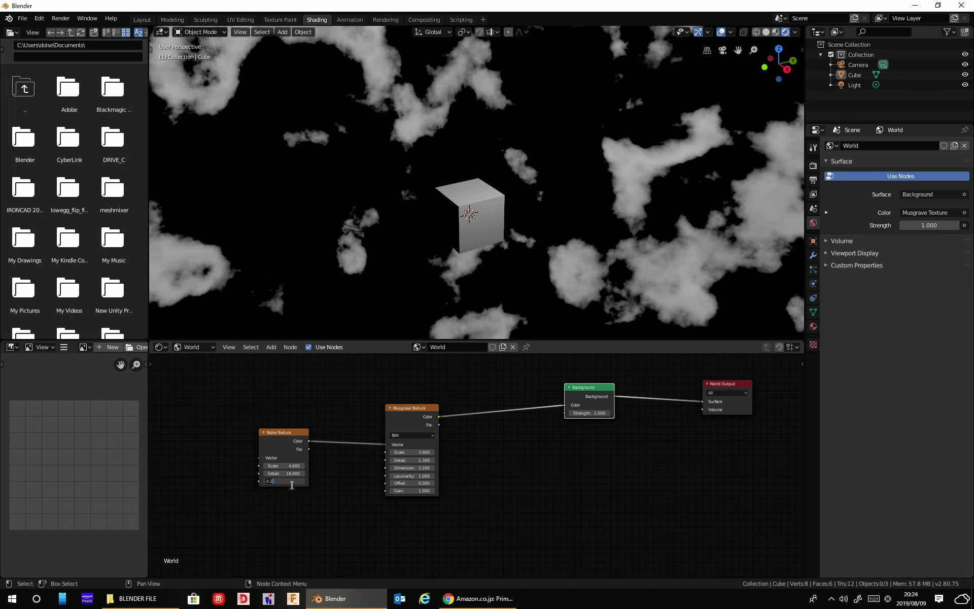
pyautogui.press('Return')
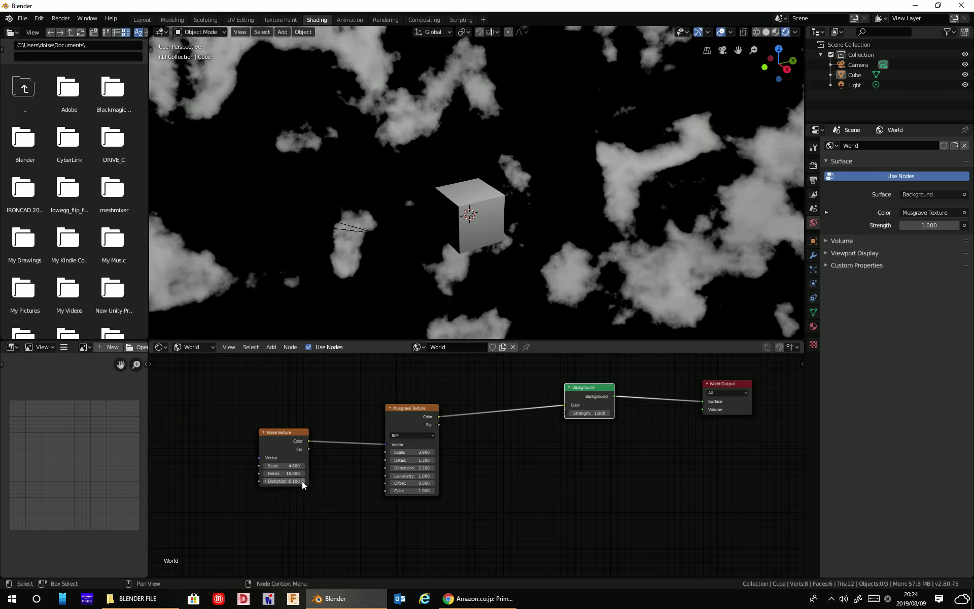
# Fine-tune the Noise Texture Scale to 4.1 and orbit to check the clouds.
pyautogui.moveTo(288, 466)
pyautogui.mouseDown()
pyautogui.moveTo(310, 466)
pyautogui.moveTo(254, 466)
pyautogui.moveTo(299, 466)
pyautogui.mouseUp()
pyautogui.moveTo(576, 278)
pyautogui.mouseDown(button='middle')
pyautogui.moveTo(529, 268)
pyautogui.moveTo(365, 287)
pyautogui.mouseUp(button='middle')
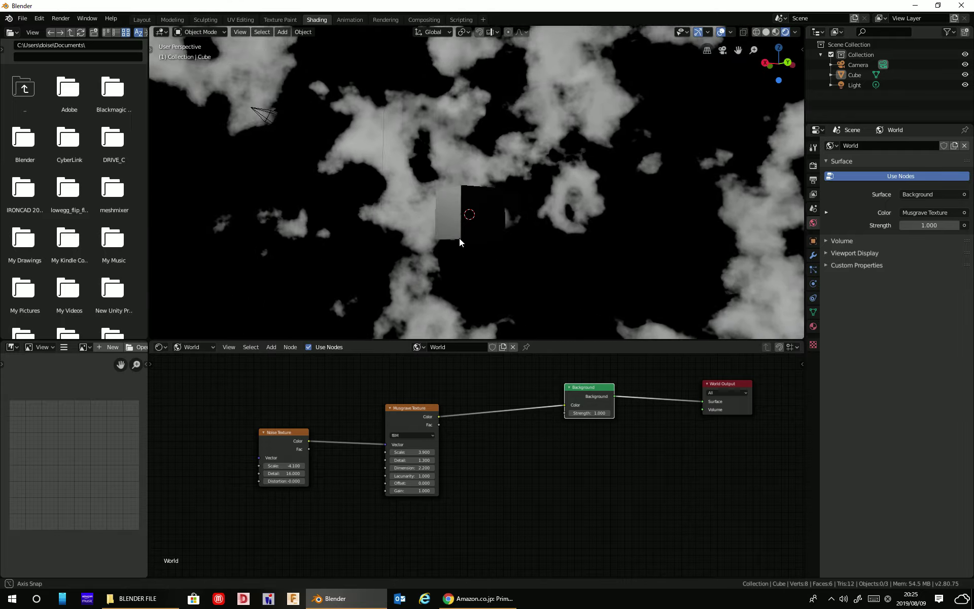
pyautogui.moveTo(464, 293)
pyautogui.mouseDown(button='middle')
pyautogui.moveTo(552, 270)
pyautogui.moveTo(494, 266)
pyautogui.moveTo(605, 320)
pyautogui.mouseUp(button='middle')
pyautogui.click(271, 347)
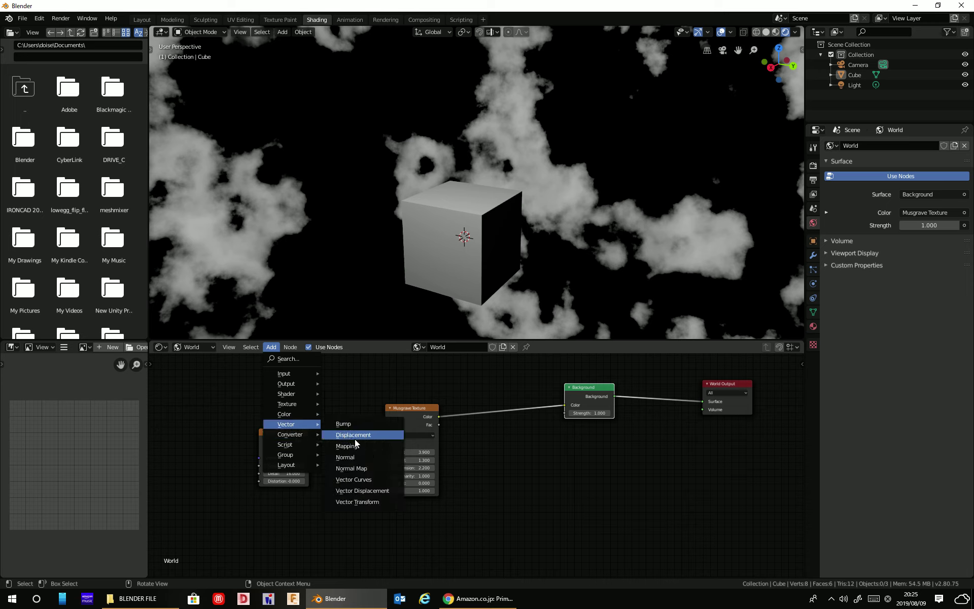
pyautogui.moveTo(290, 434)
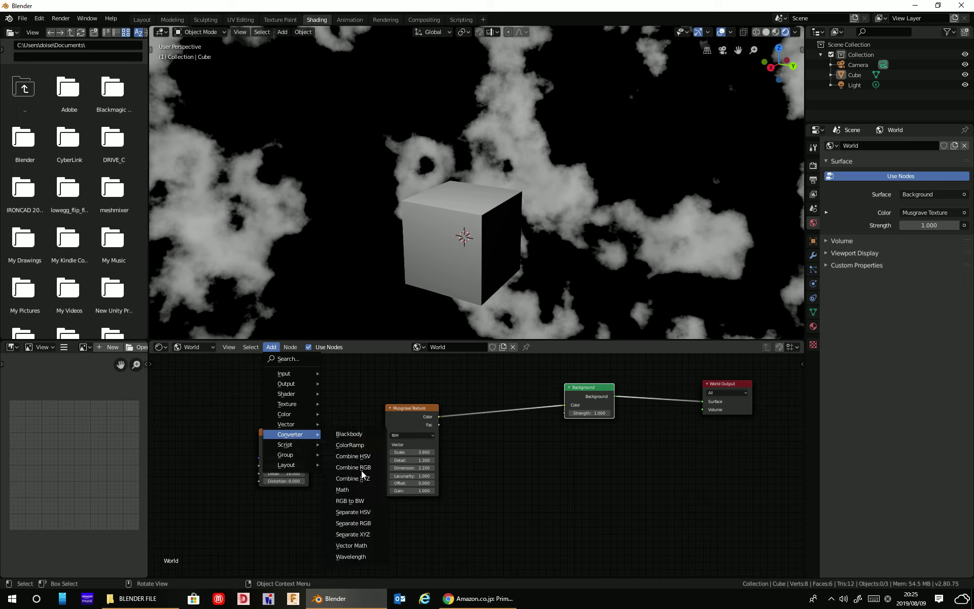
# Insert a ColorRamp between Musgrave and Background and make its dark stop a light blue.
pyautogui.click(350, 445)
pyautogui.click(477, 404)
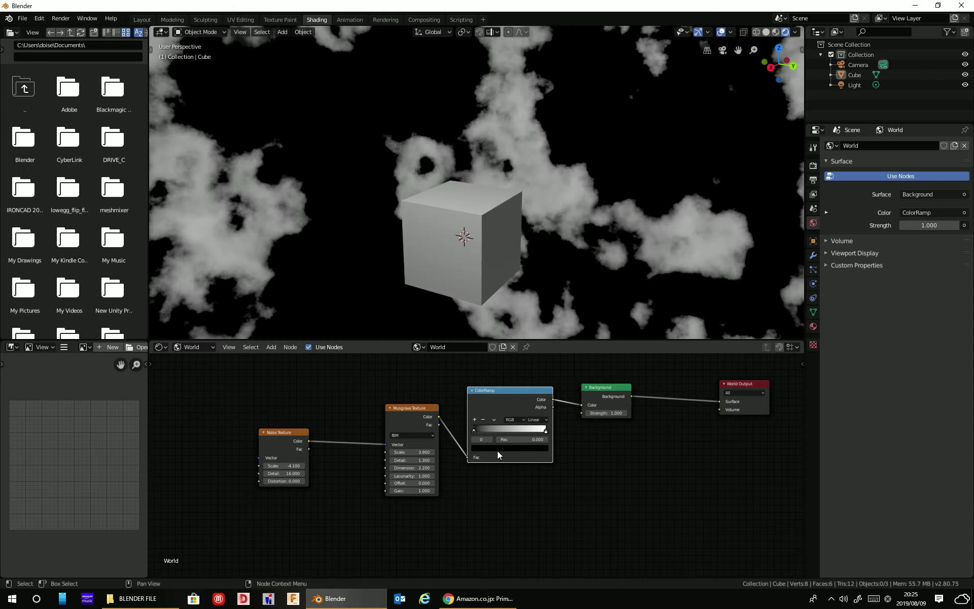
pyautogui.click(497, 449)
pyautogui.click(532, 387)
pyautogui.moveTo(531, 387)
pyautogui.mouseDown()
pyautogui.moveTo(532, 347)
pyautogui.moveTo(512, 362)
pyautogui.mouseUp()
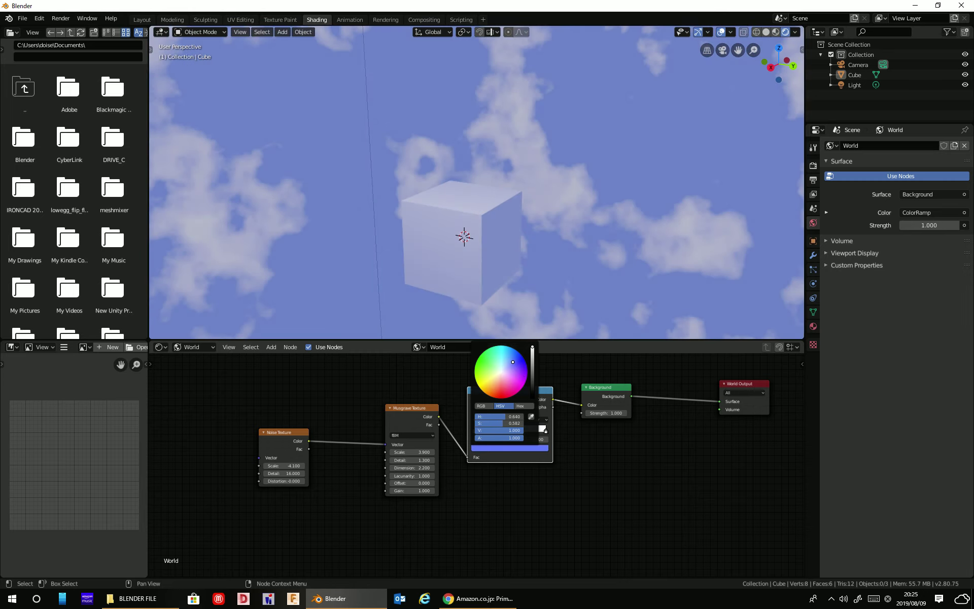
pyautogui.moveTo(513, 362); pyautogui.dragTo(513, 360)
# Rearrange the Musgrave, ColorRamp, Background and World Output nodes into a tidy row.
pyautogui.moveTo(628, 257)
pyautogui.mouseDown(button='middle')
pyautogui.moveTo(501, 225)
pyautogui.moveTo(428, 231)
pyautogui.moveTo(679, 255)
pyautogui.moveTo(606, 272)
pyautogui.mouseUp(button='middle')
pyautogui.click(609, 389)
pyautogui.moveTo(609, 389); pyautogui.dragTo(626, 389)
pyautogui.moveTo(726, 386); pyautogui.dragTo(754, 386)
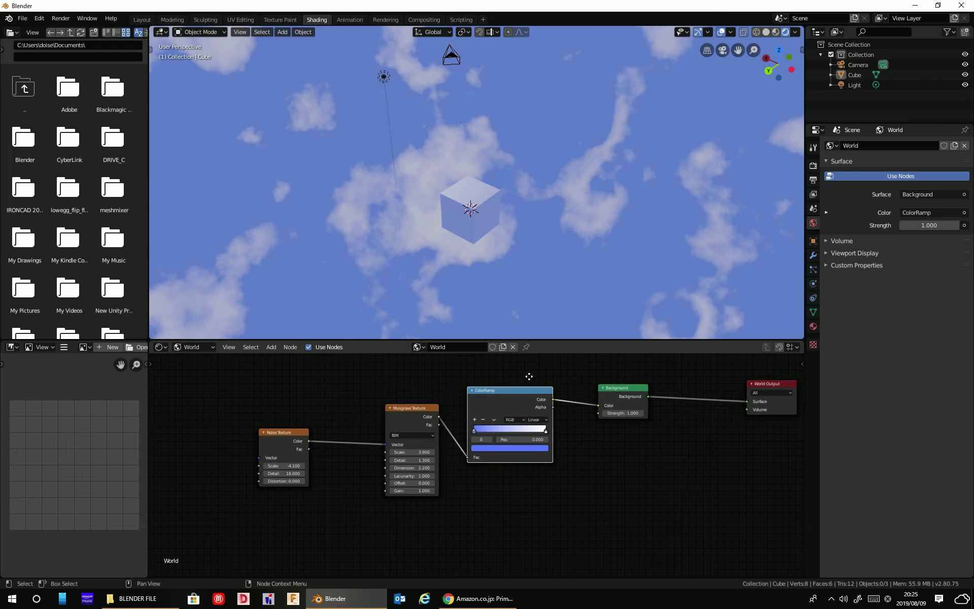
pyautogui.moveTo(467, 399); pyautogui.dragTo(482, 385)
pyautogui.moveTo(403, 402); pyautogui.dragTo(389, 392)
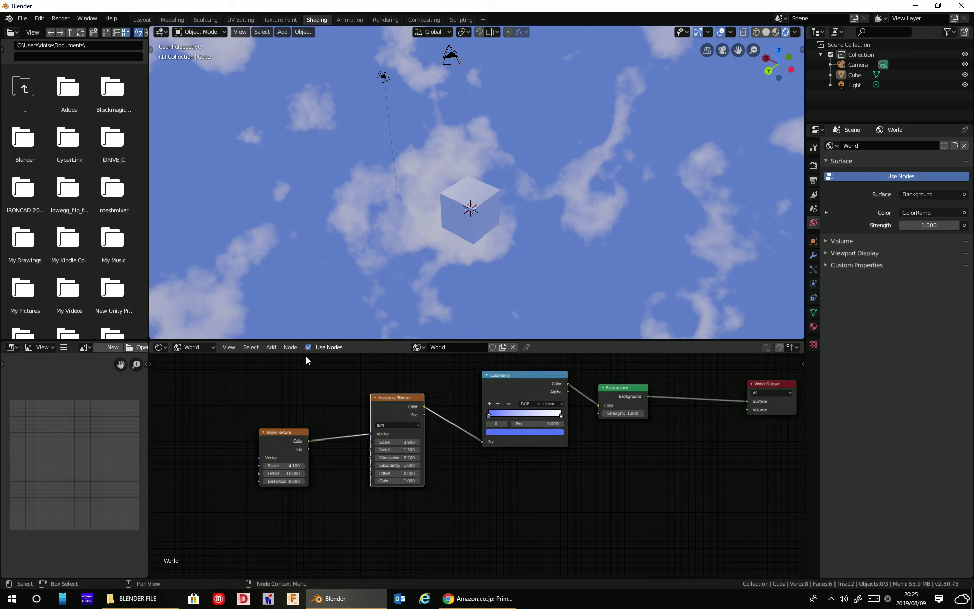
pyautogui.click(271, 347)
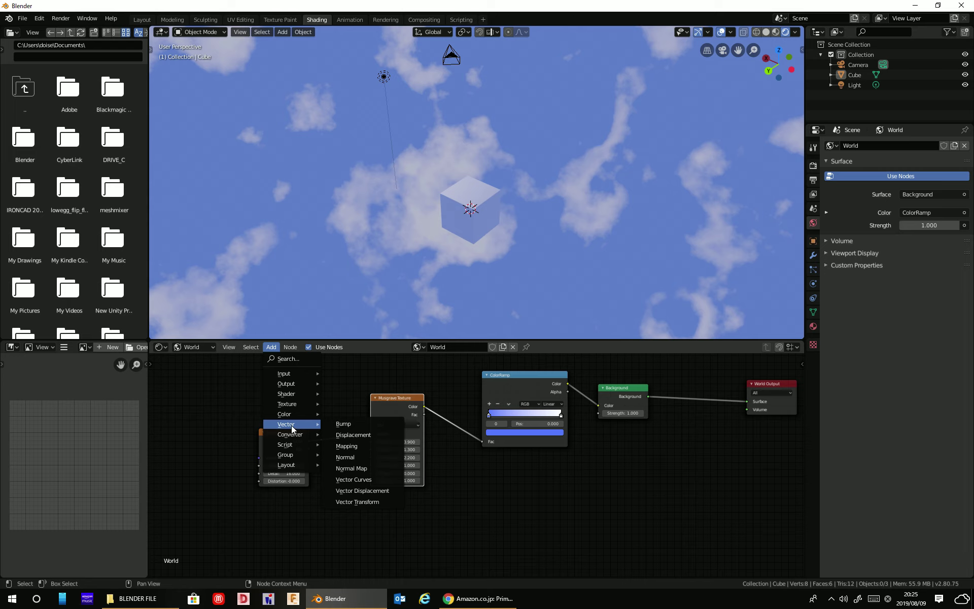
pyautogui.moveTo(289, 413)
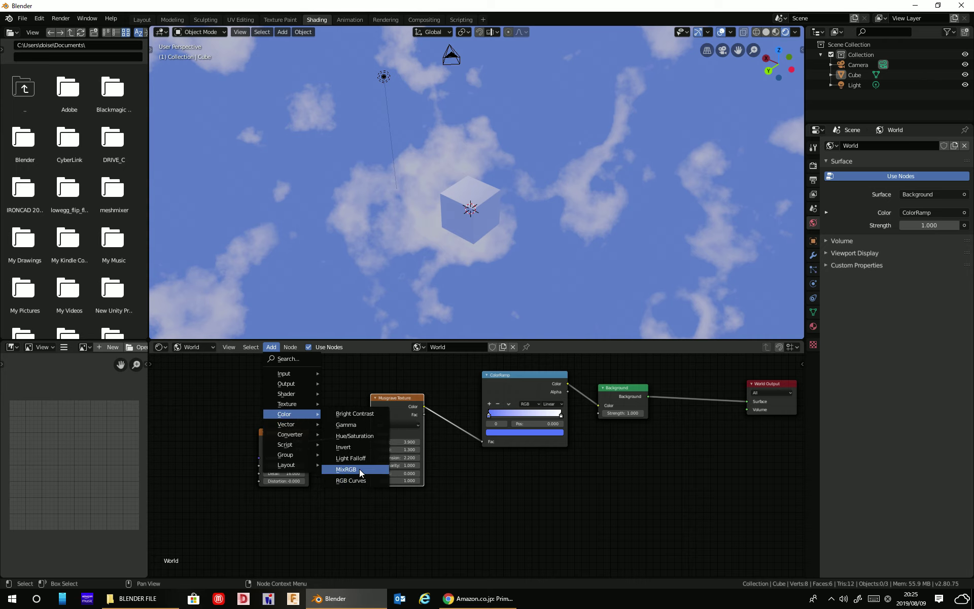
# Insert a MixRGB node before Background and duplicate the Noise Texture below the original.
pyautogui.click(359, 469)
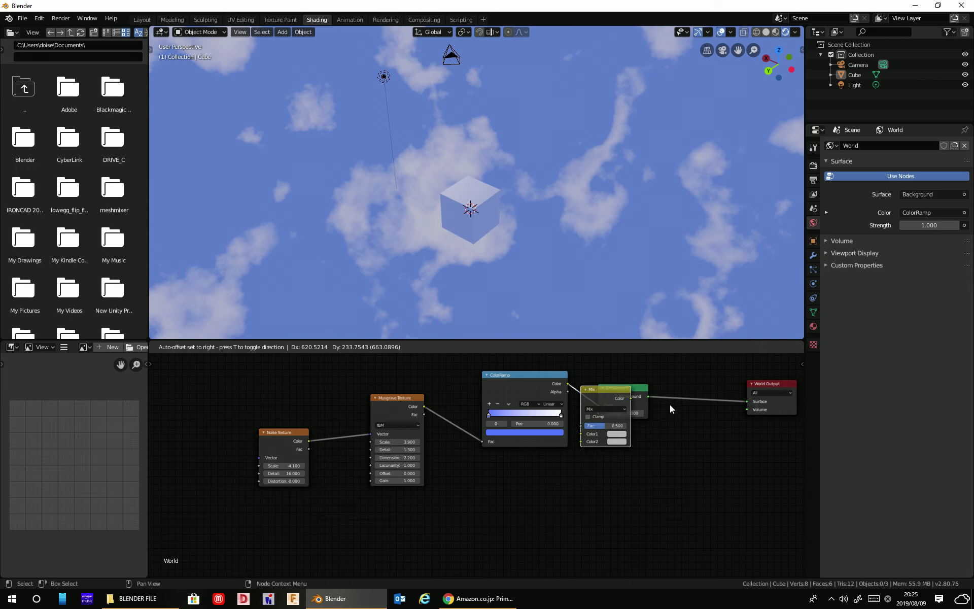
pyautogui.click(684, 404)
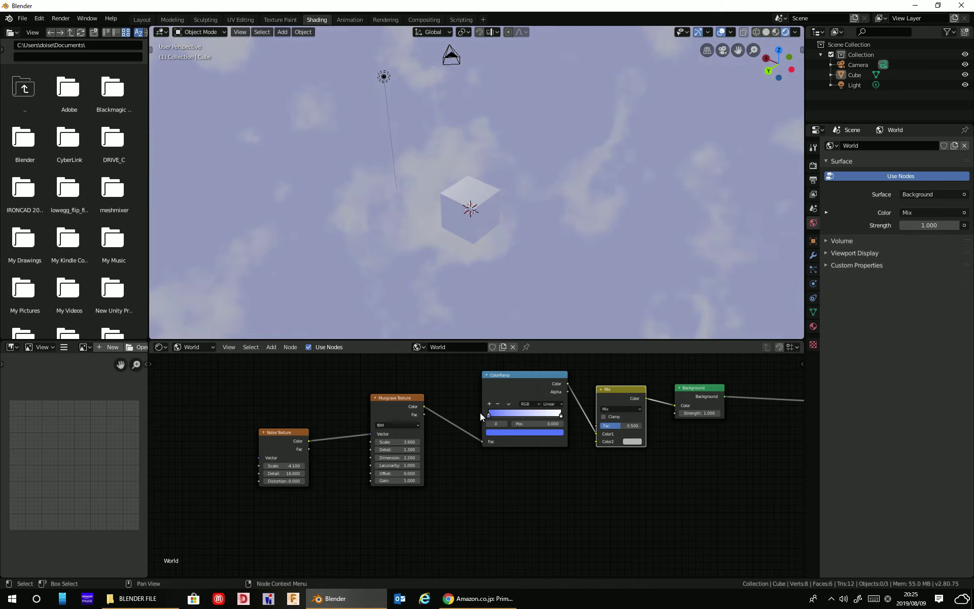
pyautogui.click(398, 401)
pyautogui.click(298, 430)
pyautogui.rightClick(293, 441)
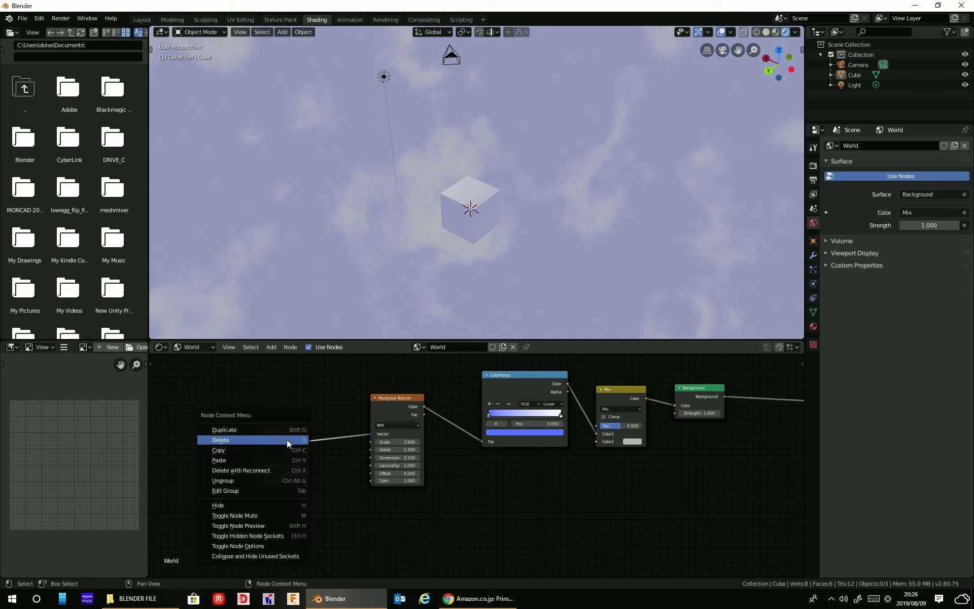
pyautogui.rightClick(280, 442)
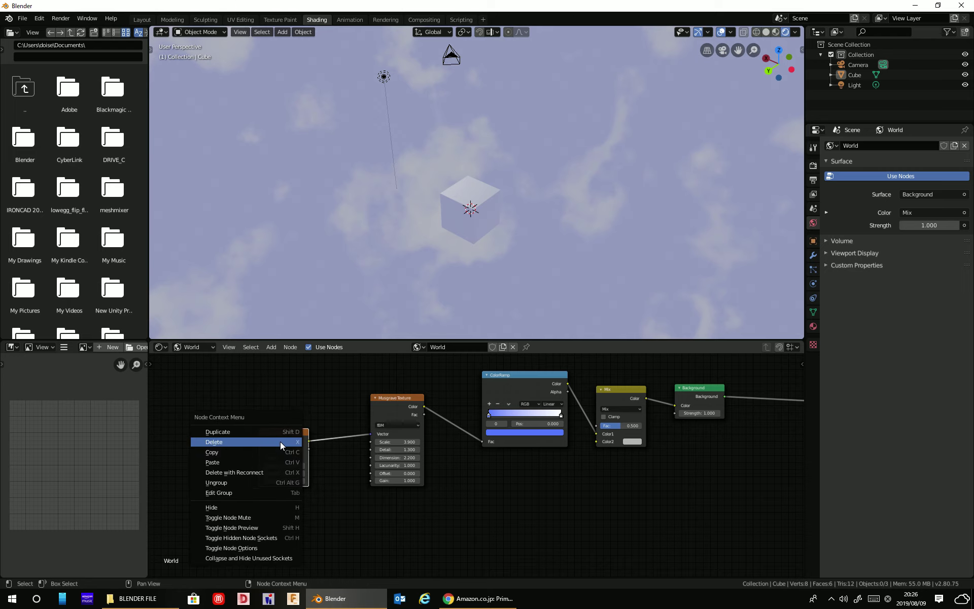
pyautogui.press('Escape')
pyautogui.rightClick(312, 504)
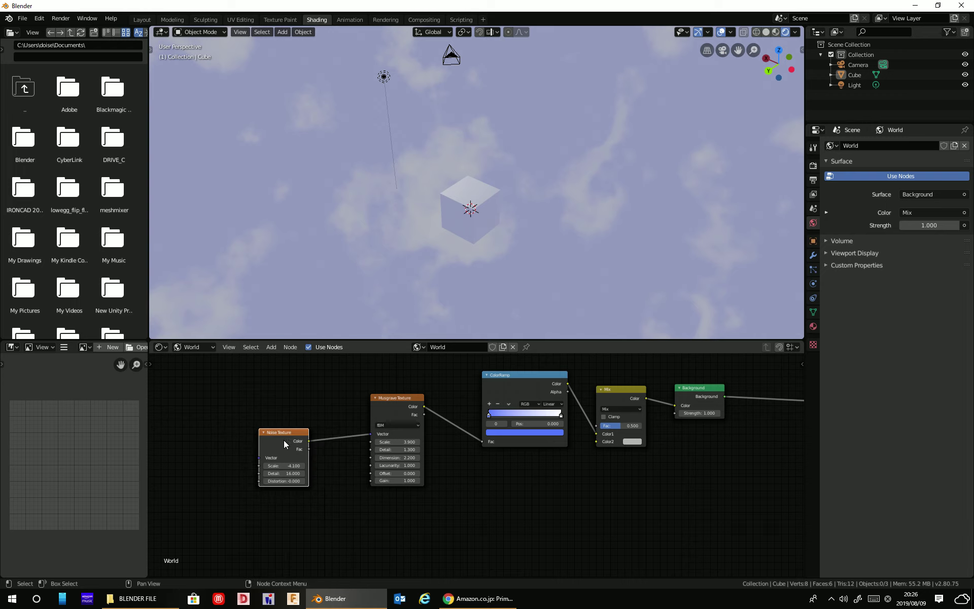
pyautogui.hotkey('shift', 'd')
pyautogui.click(285, 518)
# Duplicate the Musgrave Texture and place the copy below the original.
pyautogui.rightClick(406, 397)
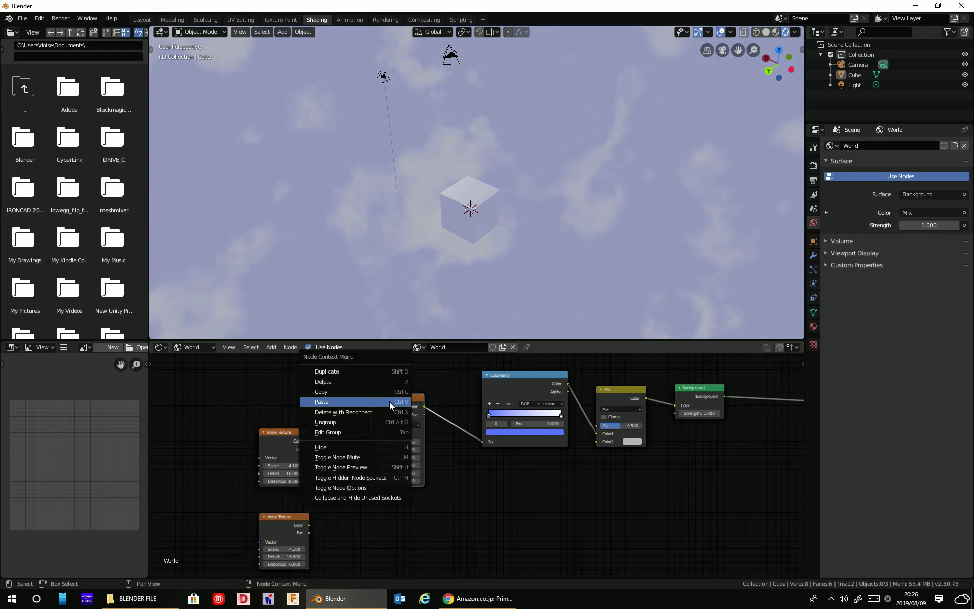
pyautogui.click(343, 393)
pyautogui.moveTo(392, 410); pyautogui.dragTo(391, 415)
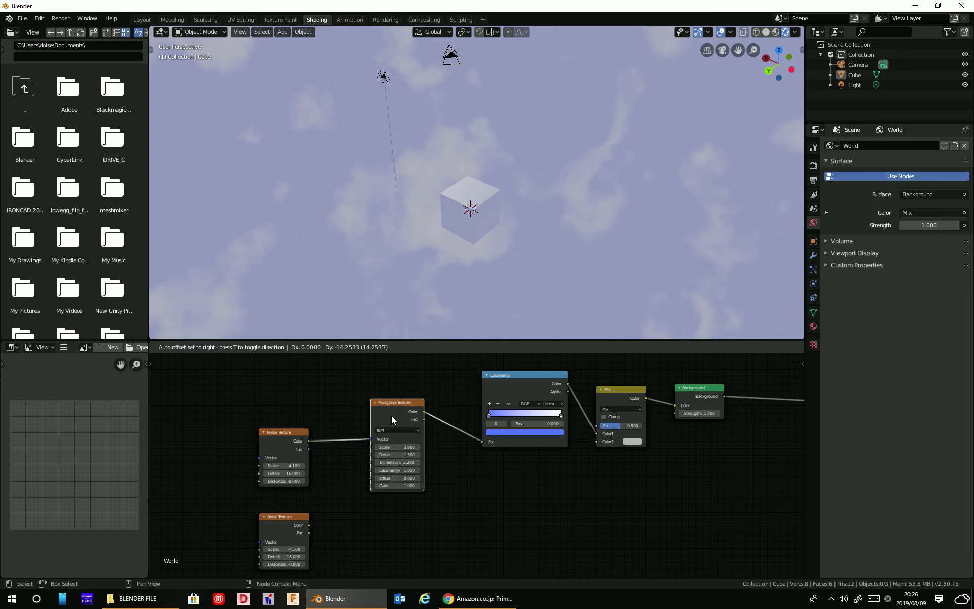
pyautogui.rightClick(391, 470)
pyautogui.click(370, 449)
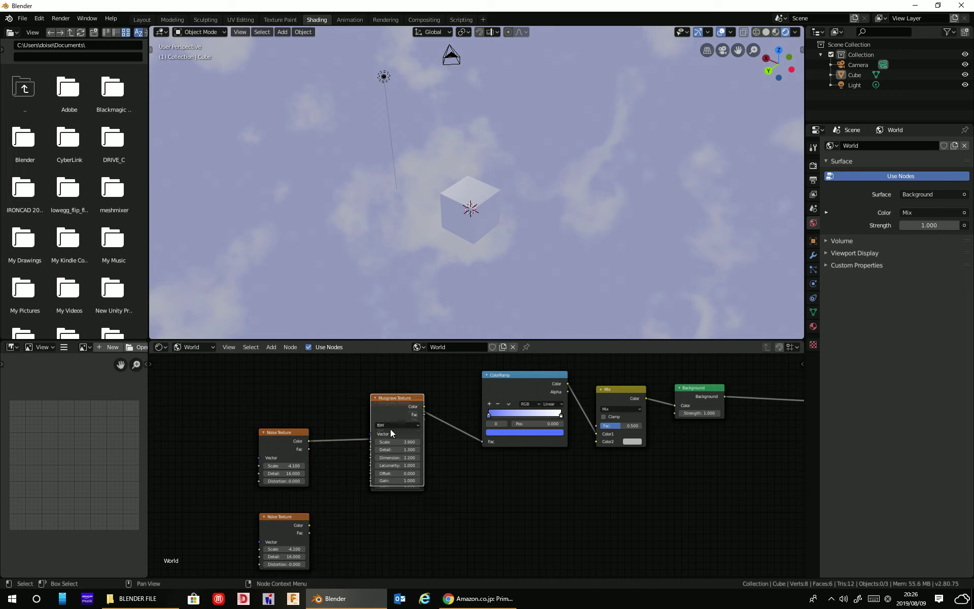
pyautogui.click(389, 533)
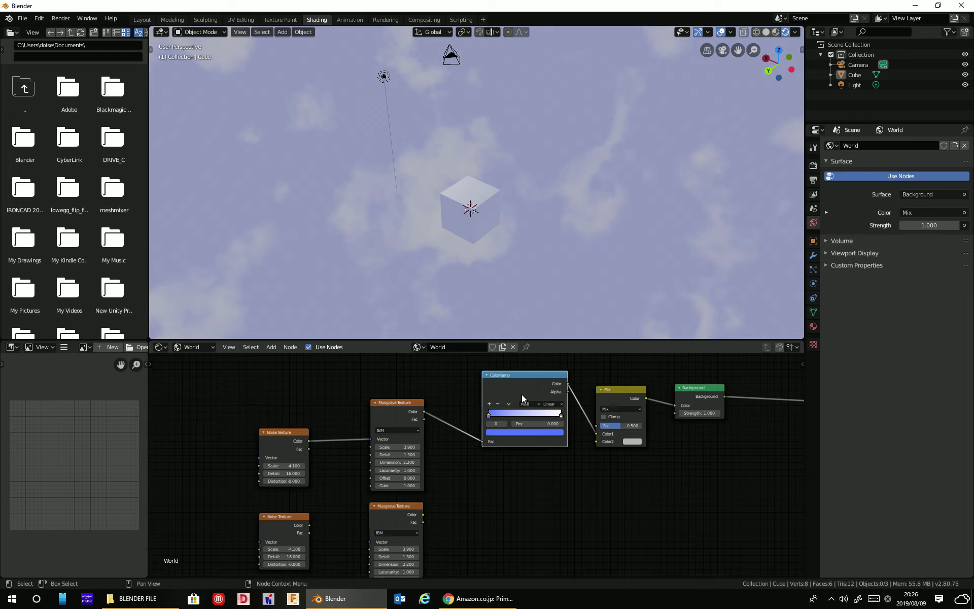
# Copy the ColorRamp and place the duplicate lower down.
pyautogui.rightClick(520, 396)
pyautogui.click(489, 385)
pyautogui.rightClick(501, 472)
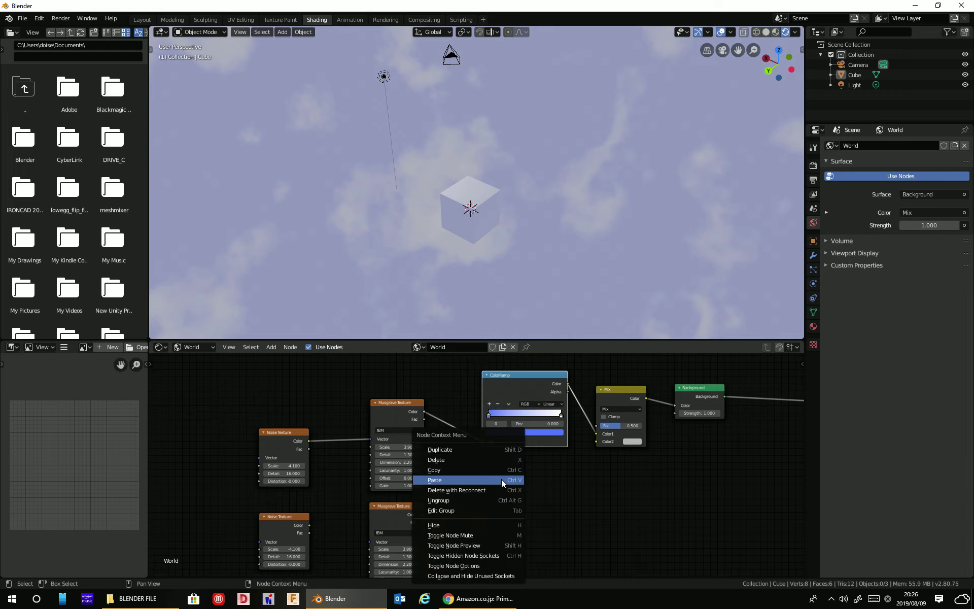
pyautogui.click(484, 479)
pyautogui.press('g')
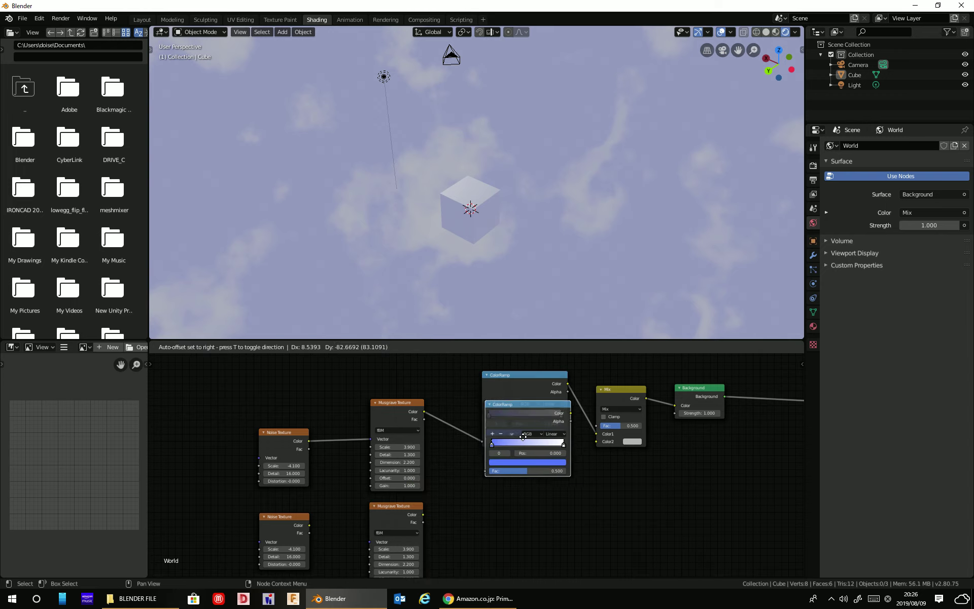
pyautogui.click(502, 511)
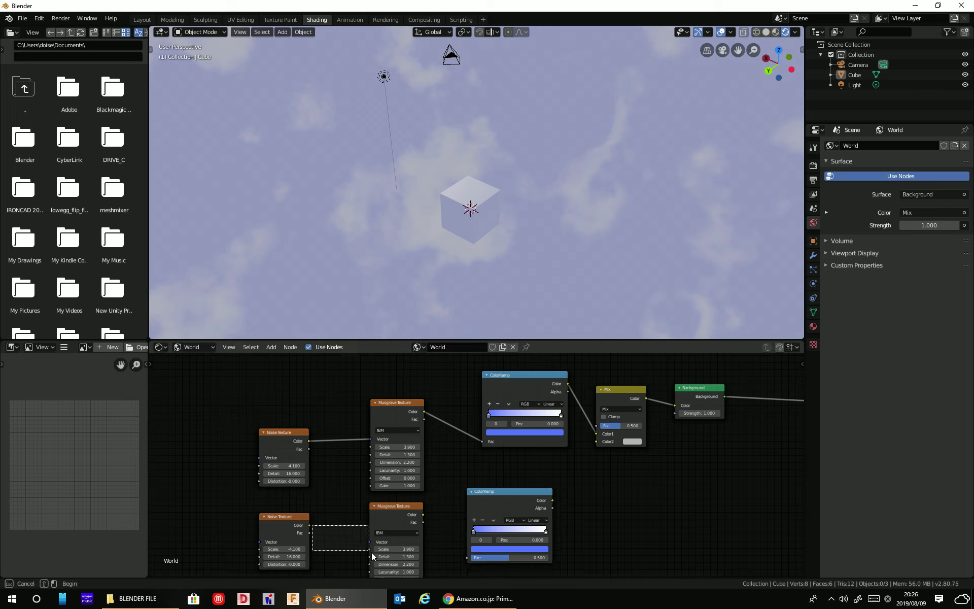
# Wire the copied Noise, Musgrave and ColorRamp chain into the Mix node's Color2.
pyautogui.moveTo(366, 543)
pyautogui.mouseDown()
pyautogui.moveTo(311, 531)
pyautogui.moveTo(370, 542)
pyautogui.mouseUp()
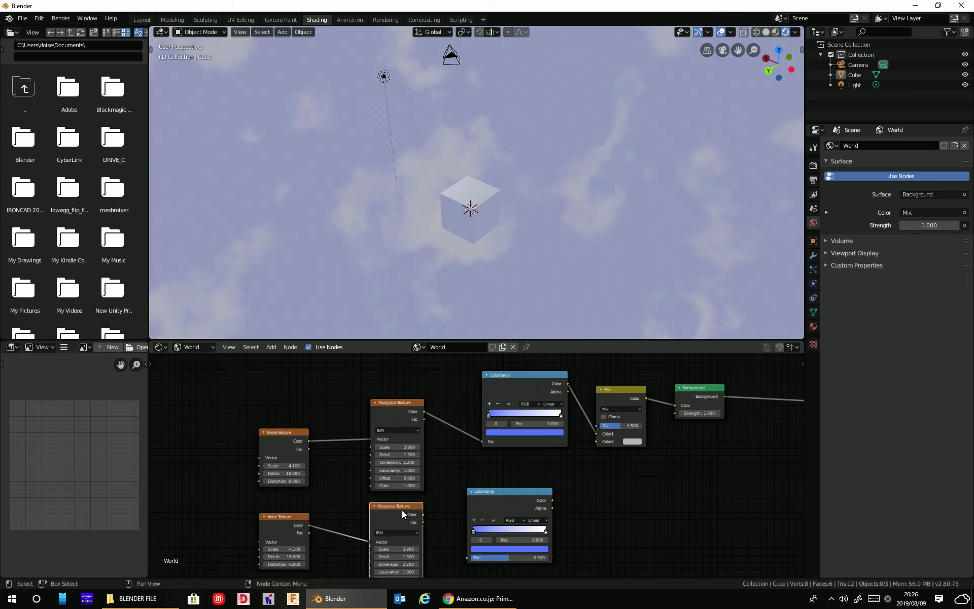
pyautogui.moveTo(369, 542); pyautogui.dragTo(468, 555)
pyautogui.moveTo(553, 500); pyautogui.dragTo(598, 445)
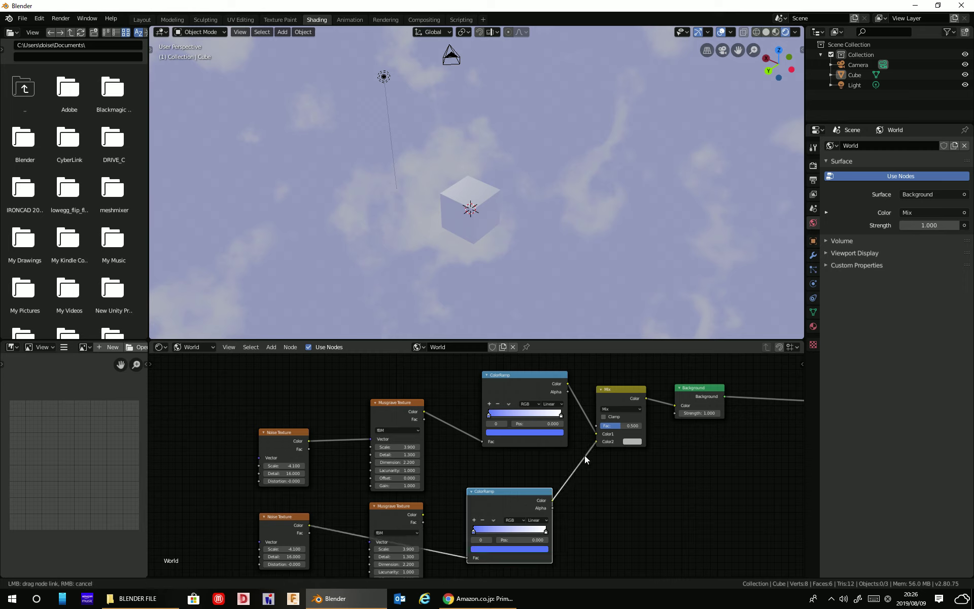
pyautogui.moveTo(620, 437); pyautogui.dragTo(620, 437)
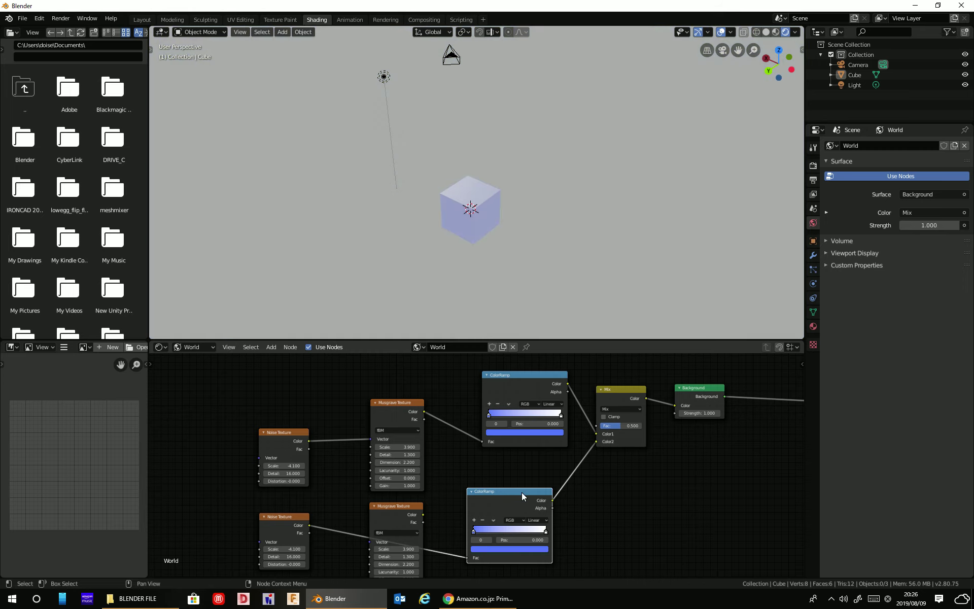
# Set the Mix node to Add blend mode with factor 0.133.
pyautogui.moveTo(521, 493); pyautogui.dragTo(530, 479)
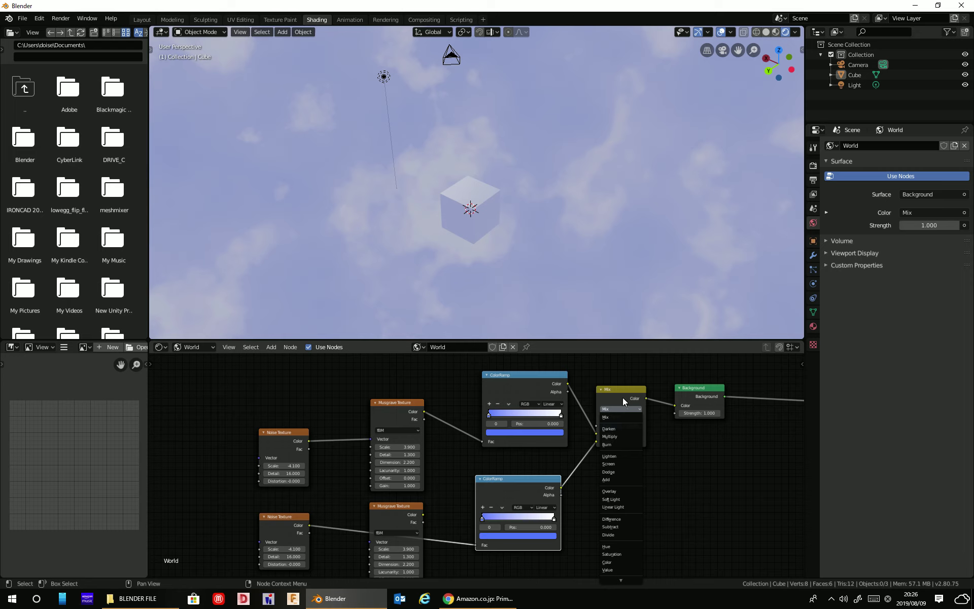
pyautogui.click(612, 409)
pyautogui.press('Return')
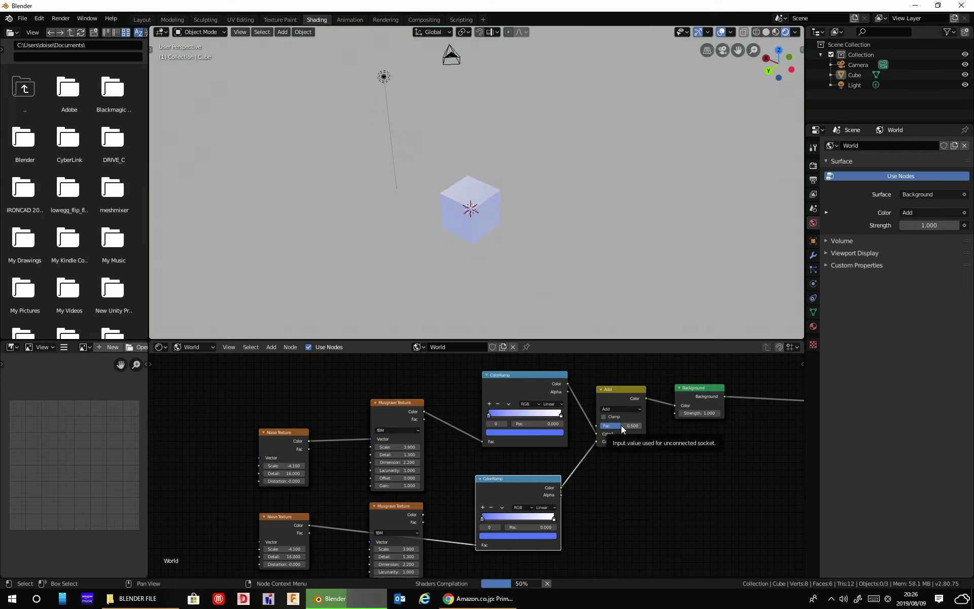
pyautogui.moveTo(624, 426); pyautogui.dragTo(616, 426)
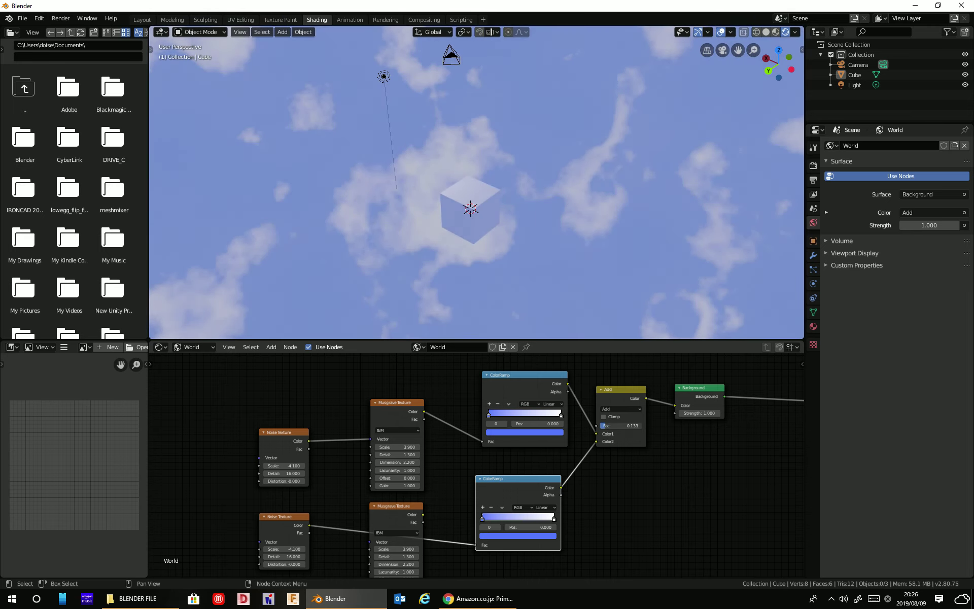
pyautogui.click(495, 536)
# Deepen the lower ramp's blue, move its left stop to 0.468, and adjust the Add factor.
pyautogui.moveTo(541, 439)
pyautogui.mouseDown()
pyautogui.moveTo(541, 480)
pyautogui.moveTo(541, 434)
pyautogui.moveTo(513, 460)
pyautogui.moveTo(531, 445)
pyautogui.mouseUp()
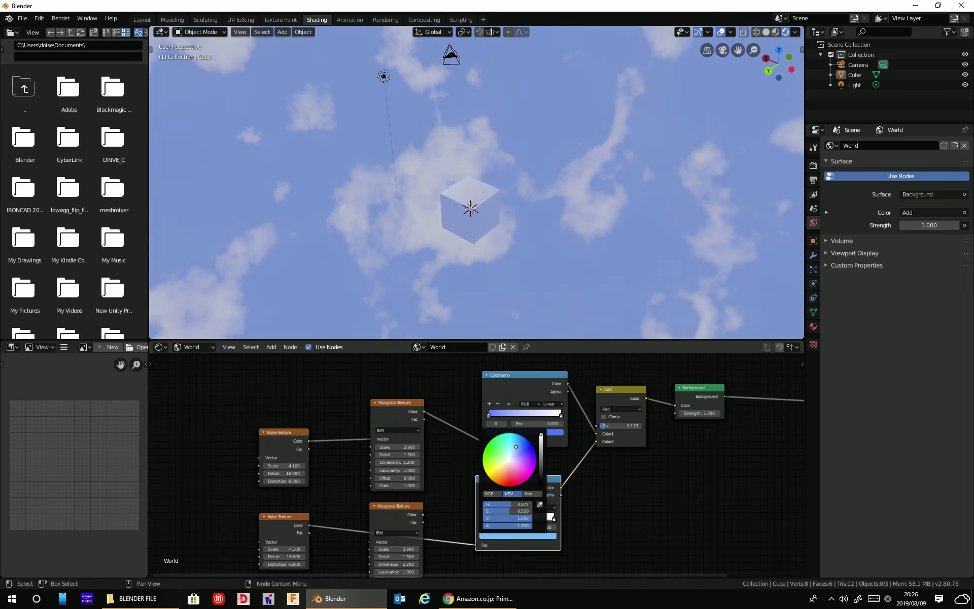
pyautogui.moveTo(522, 505); pyautogui.dragTo(530, 505)
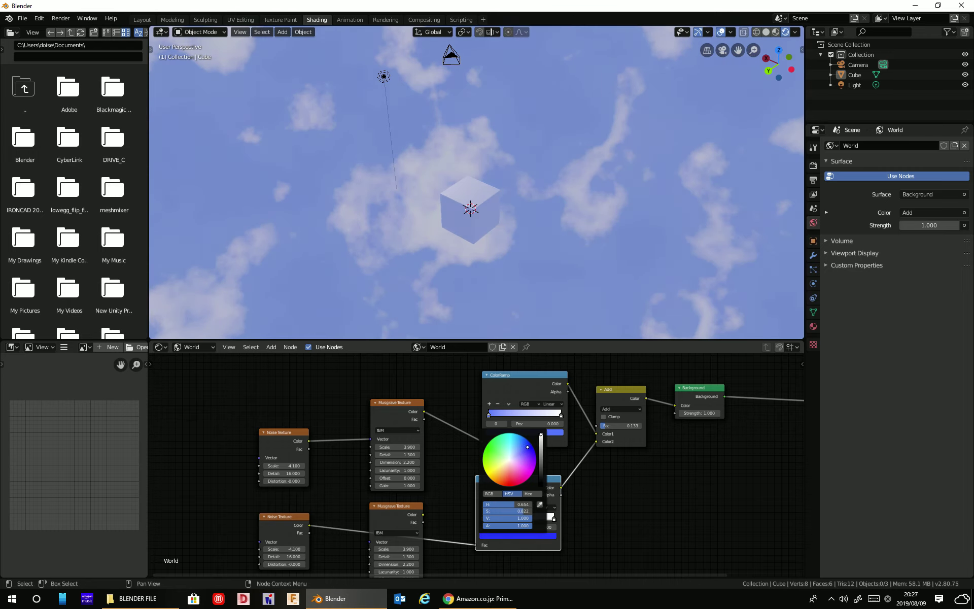
pyautogui.moveTo(605, 426); pyautogui.dragTo(640, 426)
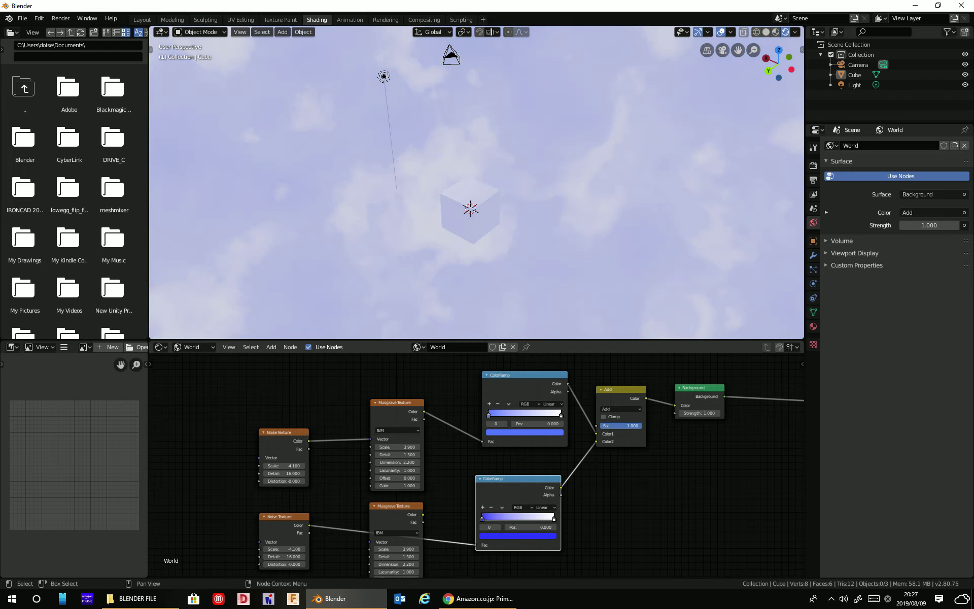
pyautogui.moveTo(485, 518); pyautogui.dragTo(521, 519)
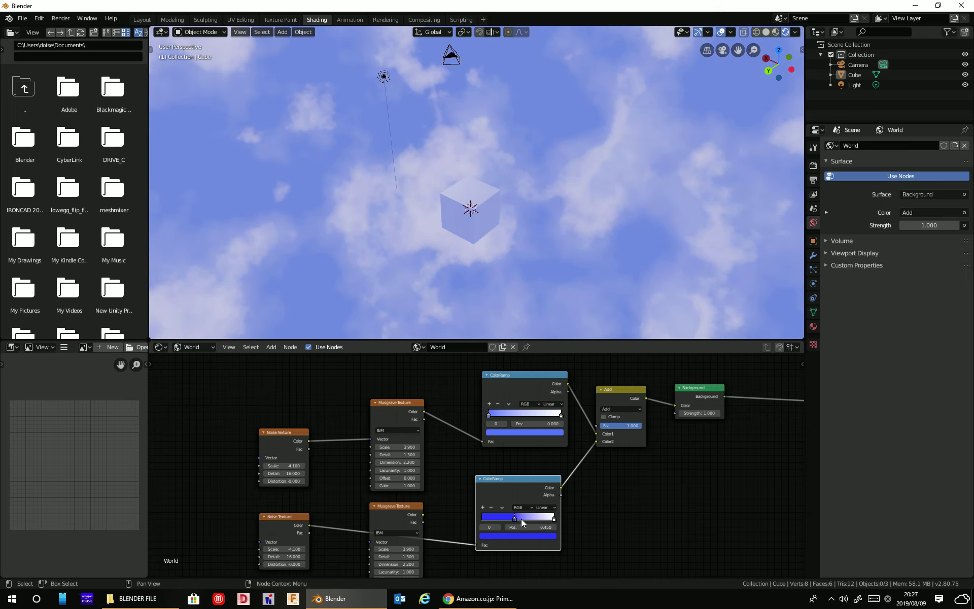
pyautogui.moveTo(521, 519)
pyautogui.mouseDown()
pyautogui.moveTo(511, 520)
pyautogui.moveTo(521, 519)
pyautogui.mouseUp()
pyautogui.moveTo(522, 518); pyautogui.dragTo(523, 518)
pyautogui.moveTo(640, 427); pyautogui.dragTo(620, 426)
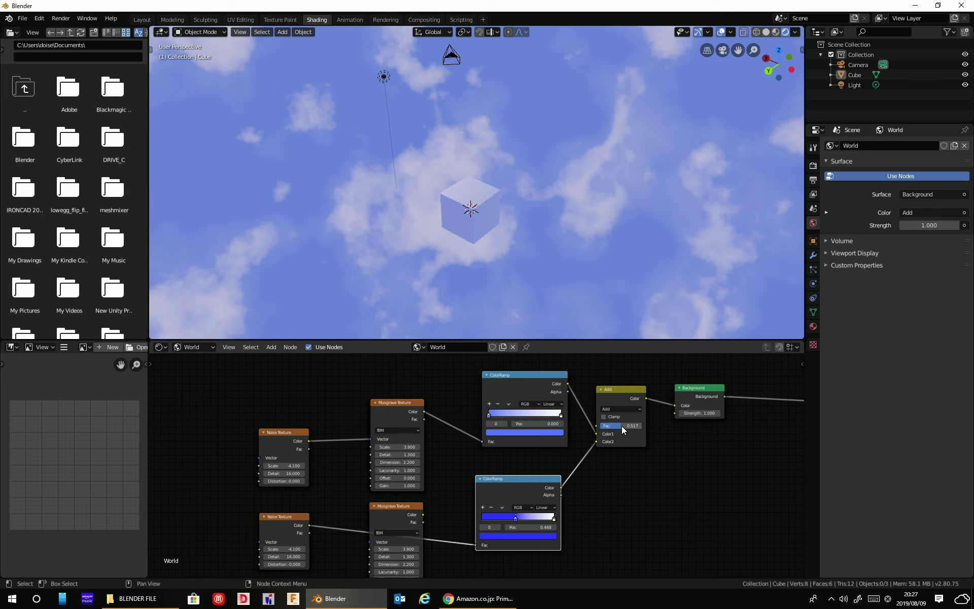
# Slightly darken the lower ramp's white stop and slide the upper ramp's left stop to 0.195.
pyautogui.moveTo(597, 235); pyautogui.dragTo(434, 193, button='middle')
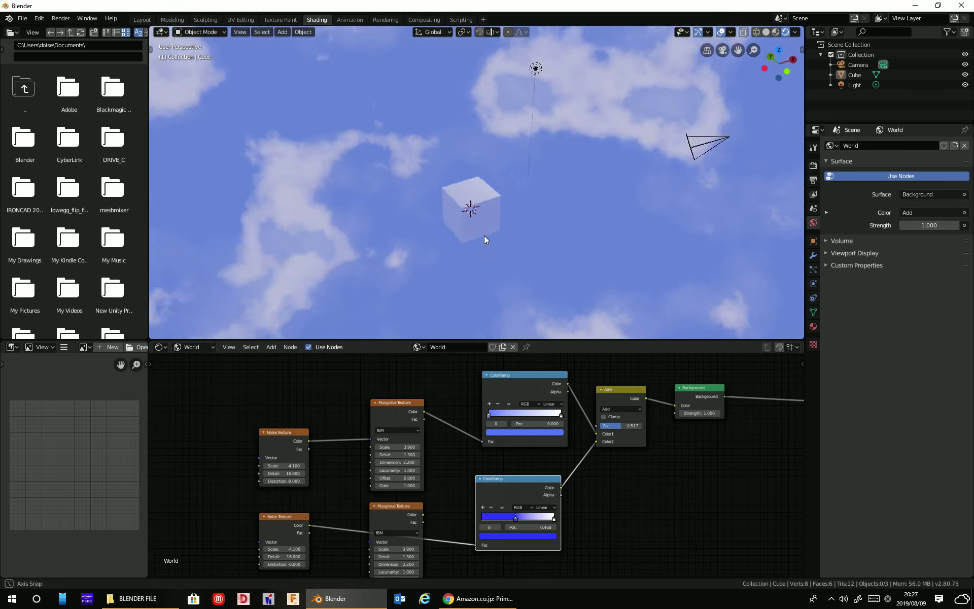
pyautogui.moveTo(435, 193)
pyautogui.mouseDown(button='middle')
pyautogui.moveTo(540, 218)
pyautogui.moveTo(395, 259)
pyautogui.moveTo(459, 256)
pyautogui.moveTo(488, 304)
pyautogui.mouseUp(button='middle')
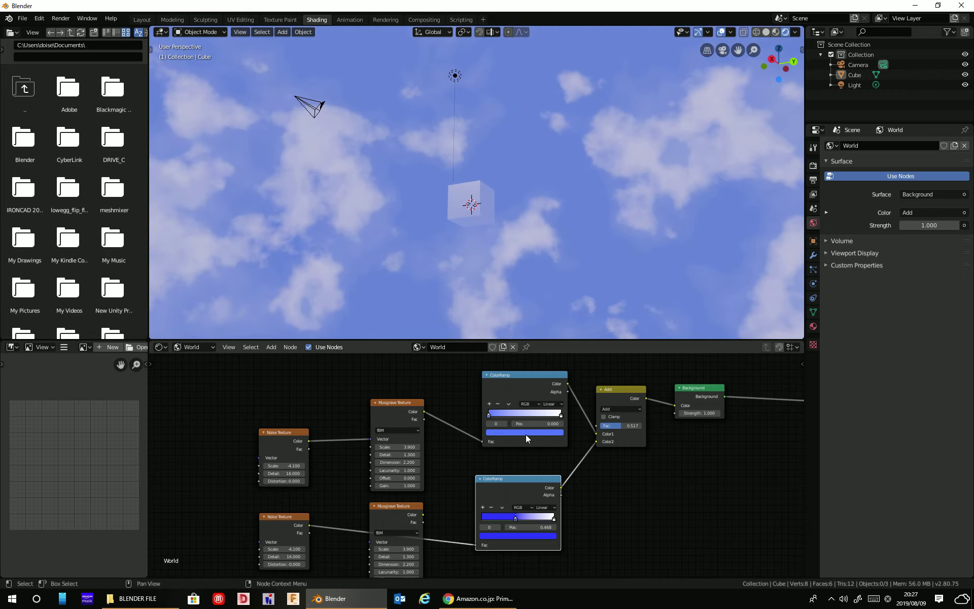
pyautogui.moveTo(507, 413)
pyautogui.mouseDown()
pyautogui.moveTo(531, 414)
pyautogui.moveTo(479, 416)
pyautogui.mouseUp()
pyautogui.click(553, 517)
pyautogui.click(552, 536)
pyautogui.moveTo(507, 518); pyautogui.dragTo(533, 518)
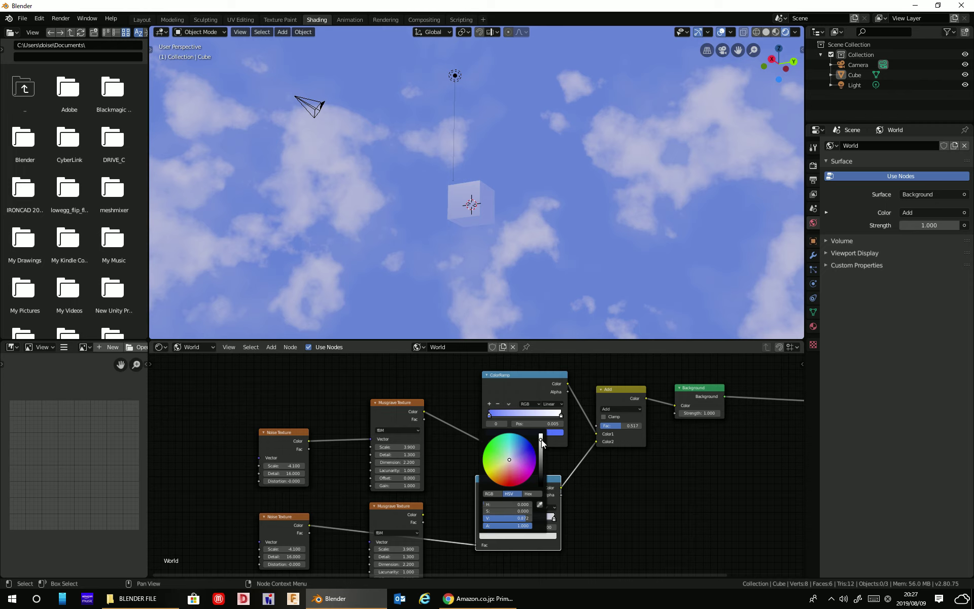
pyautogui.moveTo(489, 416); pyautogui.dragTo(550, 413)
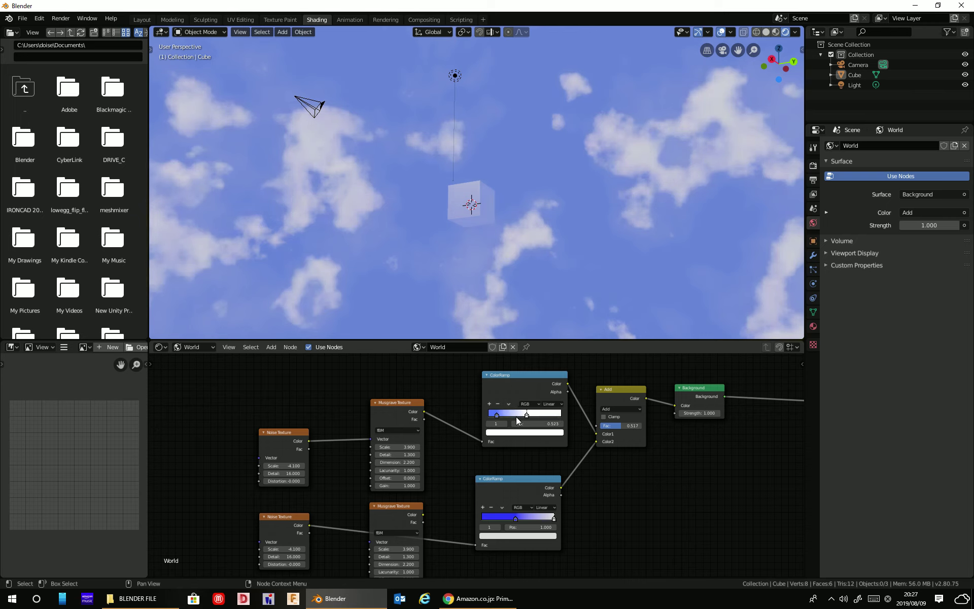
# Move the upper ramp's stops to the ends and adjust its right stop's colour.
pyautogui.moveTo(516, 416); pyautogui.dragTo(507, 418)
pyautogui.moveTo(500, 415); pyautogui.dragTo(501, 416)
pyautogui.click(554, 415)
pyautogui.click(556, 432)
pyautogui.moveTo(527, 415)
pyautogui.mouseDown()
pyautogui.moveTo(507, 415)
pyautogui.moveTo(516, 415)
pyautogui.mouseUp()
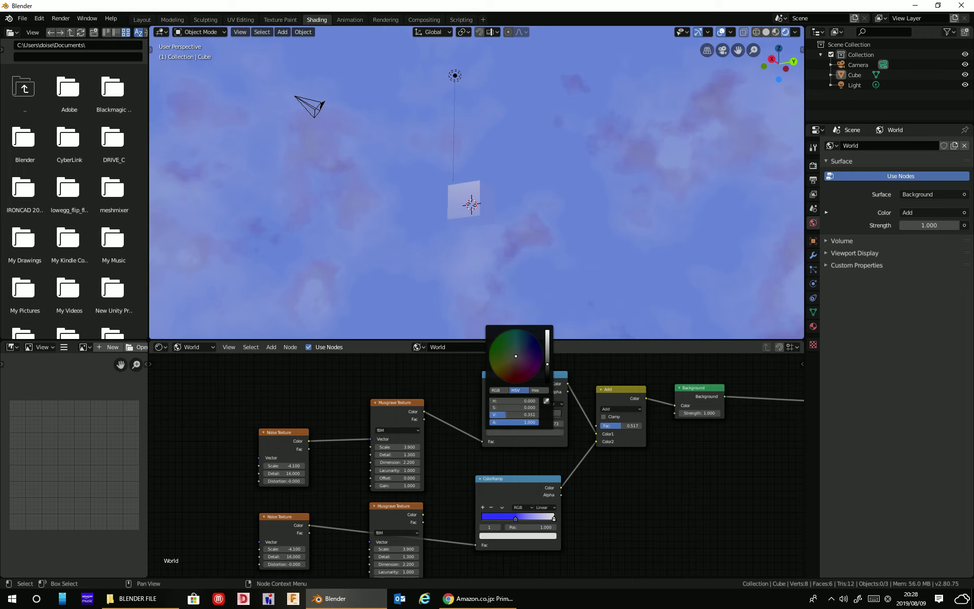
pyautogui.moveTo(516, 415); pyautogui.dragTo(531, 414)
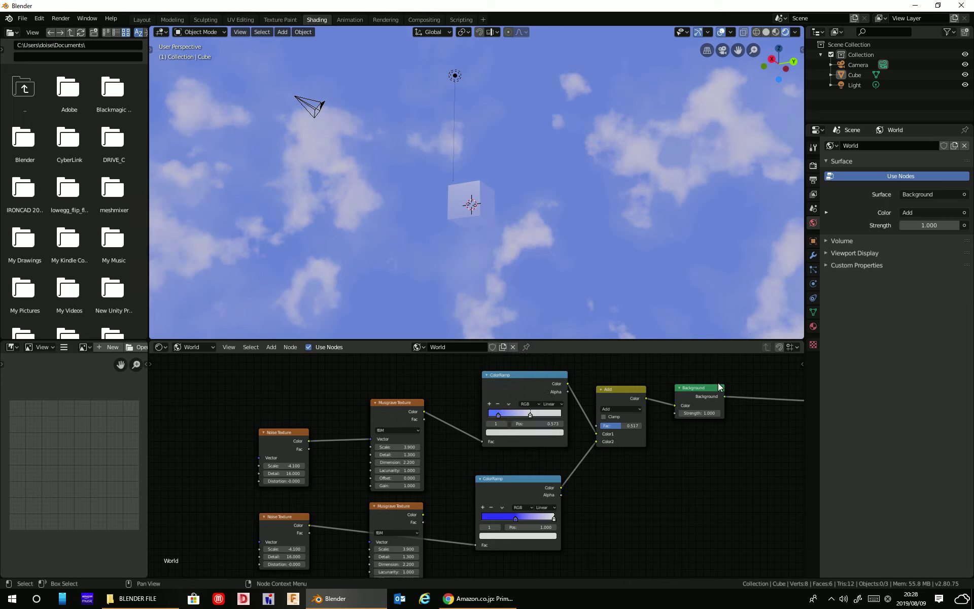
pyautogui.moveTo(531, 415); pyautogui.dragTo(567, 416)
pyautogui.moveTo(497, 415); pyautogui.dragTo(467, 416)
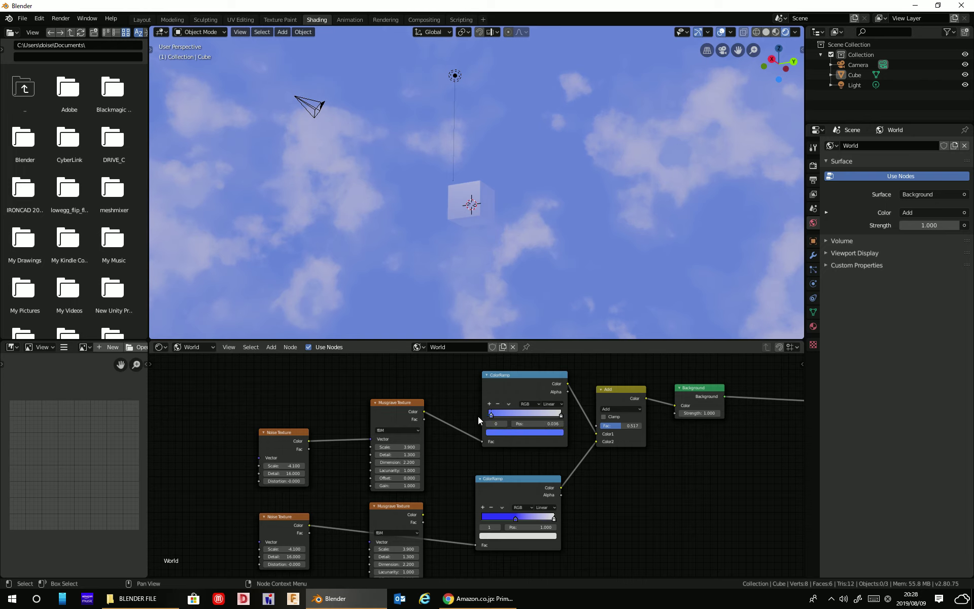
pyautogui.moveTo(561, 415); pyautogui.dragTo(552, 416)
# Set the Add factor to 1.000 and reposition the lower ColorRamp and its right stop.
pyautogui.moveTo(609, 425); pyautogui.dragTo(584, 425)
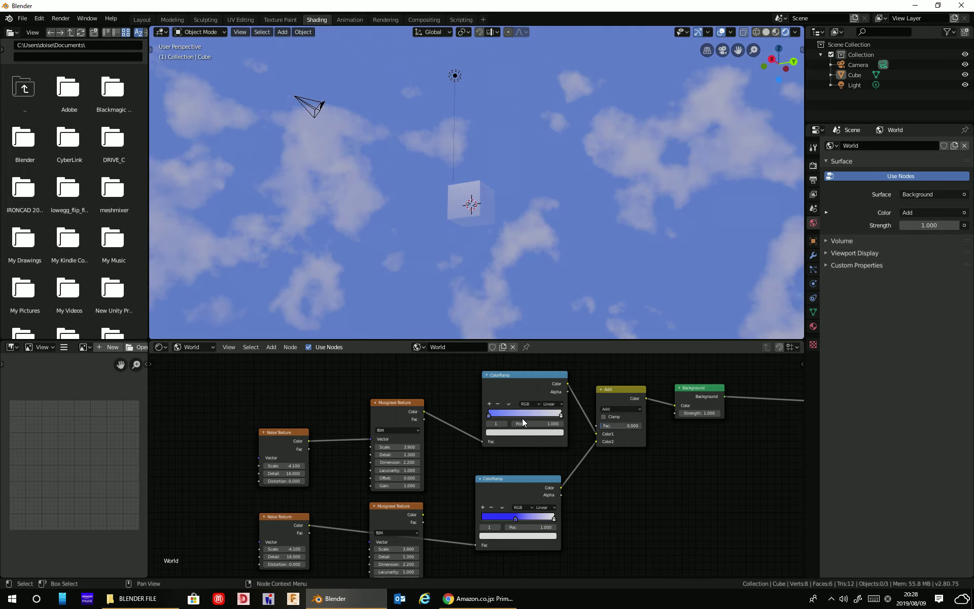
pyautogui.moveTo(583, 425); pyautogui.dragTo(641, 426)
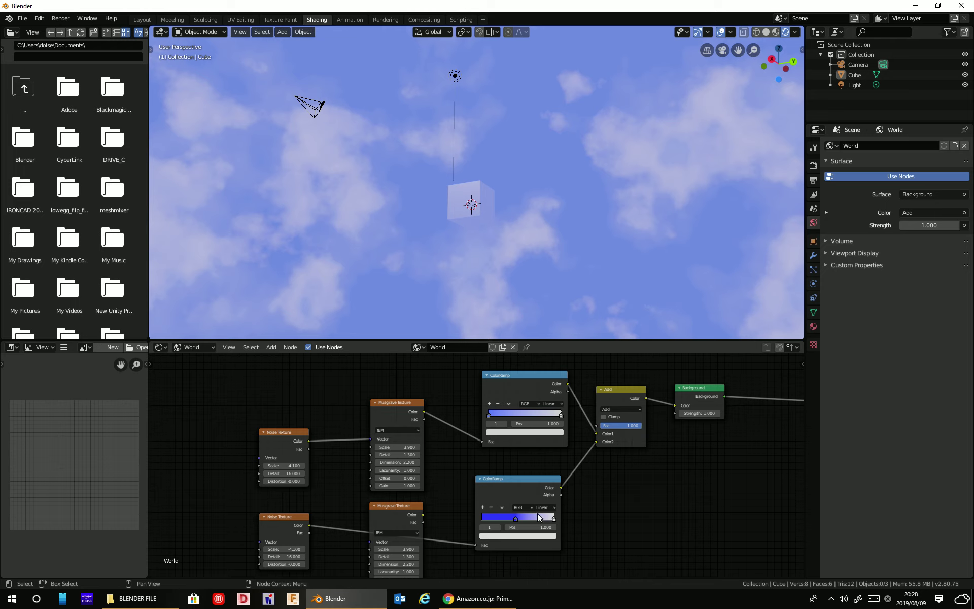
pyautogui.moveTo(516, 520)
pyautogui.mouseDown()
pyautogui.moveTo(534, 519)
pyautogui.moveTo(483, 514)
pyautogui.moveTo(518, 516)
pyautogui.mouseUp()
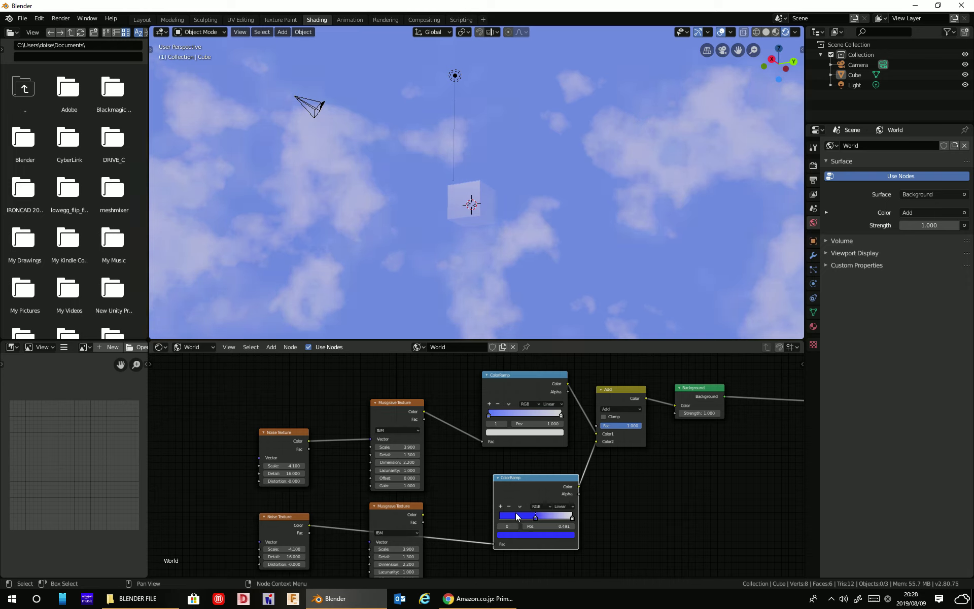
pyautogui.moveTo(571, 517); pyautogui.dragTo(560, 523)
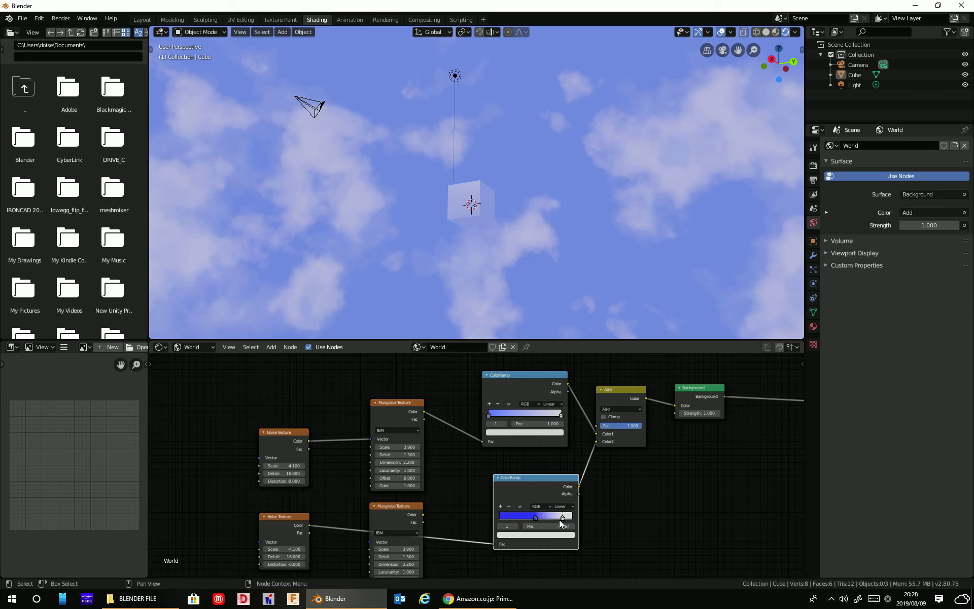
pyautogui.moveTo(592, 284); pyautogui.dragTo(514, 283, button='middle')
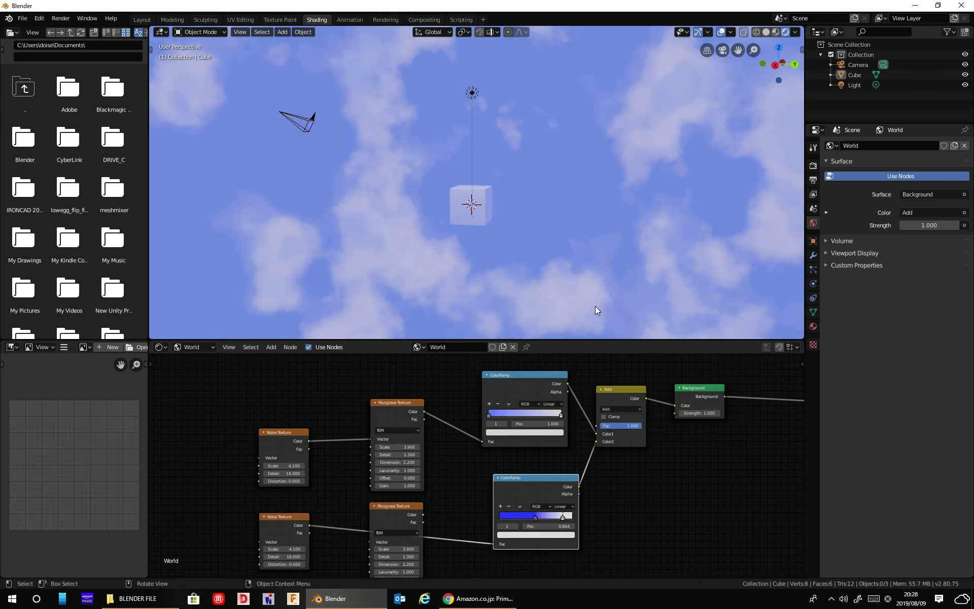
# Give the cube a level-3 Subdivision Surface modifier and show its object material nodes again.
pyautogui.scroll(4, 505, 262)
pyautogui.click(500, 257)
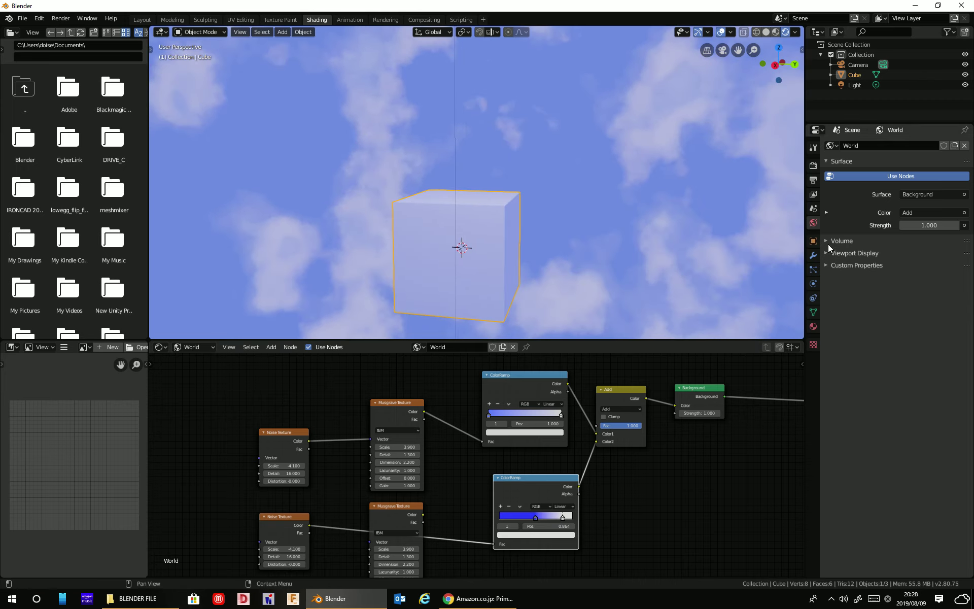
pyautogui.click(810, 258)
pyautogui.click(856, 146)
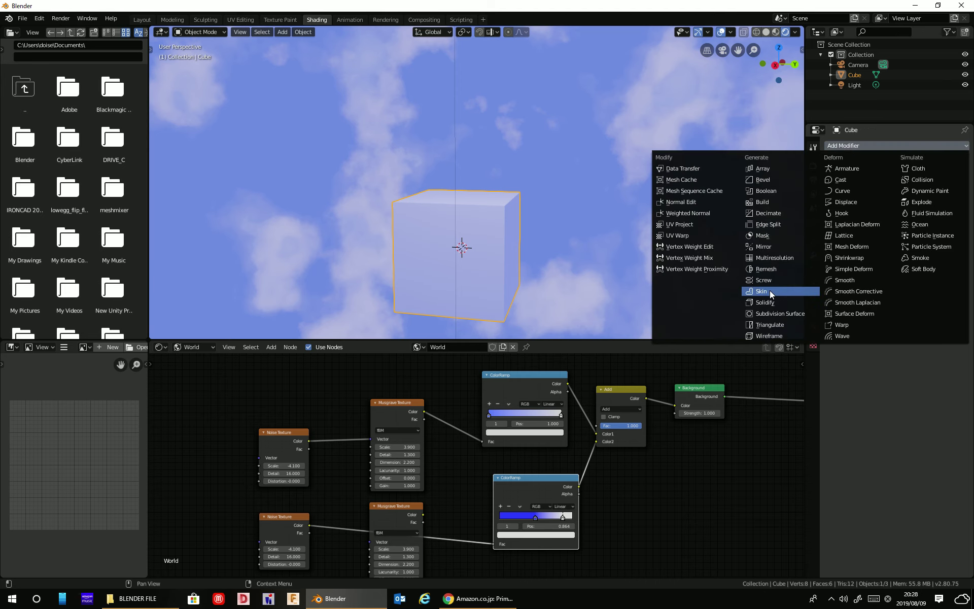
pyautogui.click(772, 314)
pyautogui.click(891, 222)
pyautogui.click(892, 223)
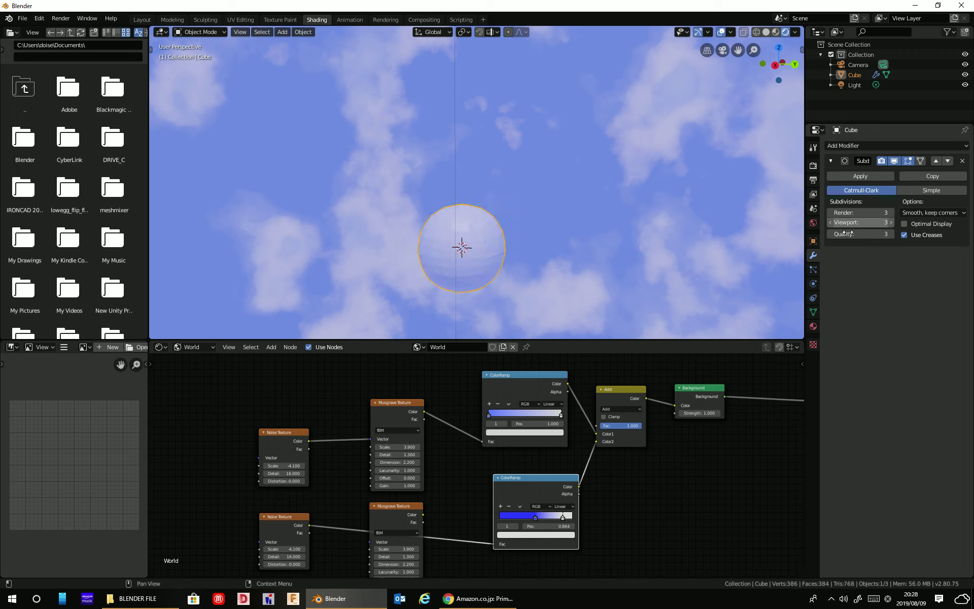
pyautogui.click(193, 348)
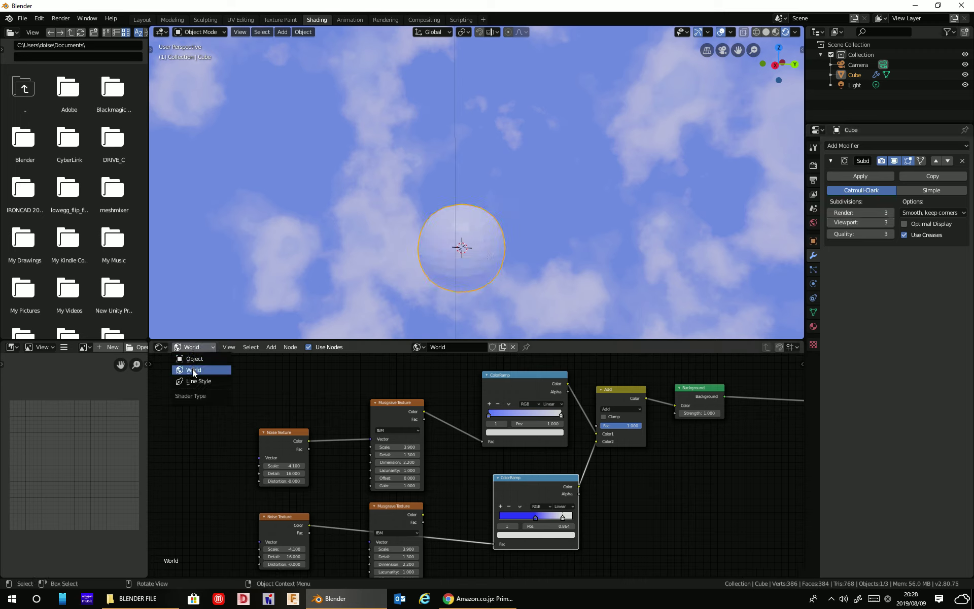
pyautogui.click(193, 360)
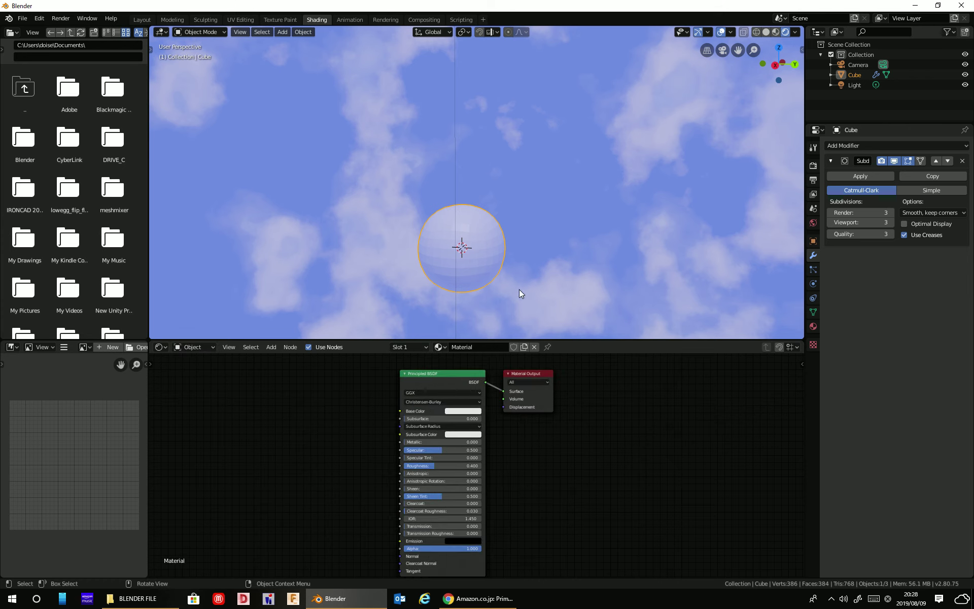
# Give the sphere's Principled BSDF Metallic 1.0 and Roughness 0.0 for a mirror finish.
pyautogui.moveTo(519, 290)
pyautogui.mouseDown(button='middle')
pyautogui.moveTo(437, 270)
pyautogui.moveTo(416, 253)
pyautogui.moveTo(514, 260)
pyautogui.mouseUp(button='middle')
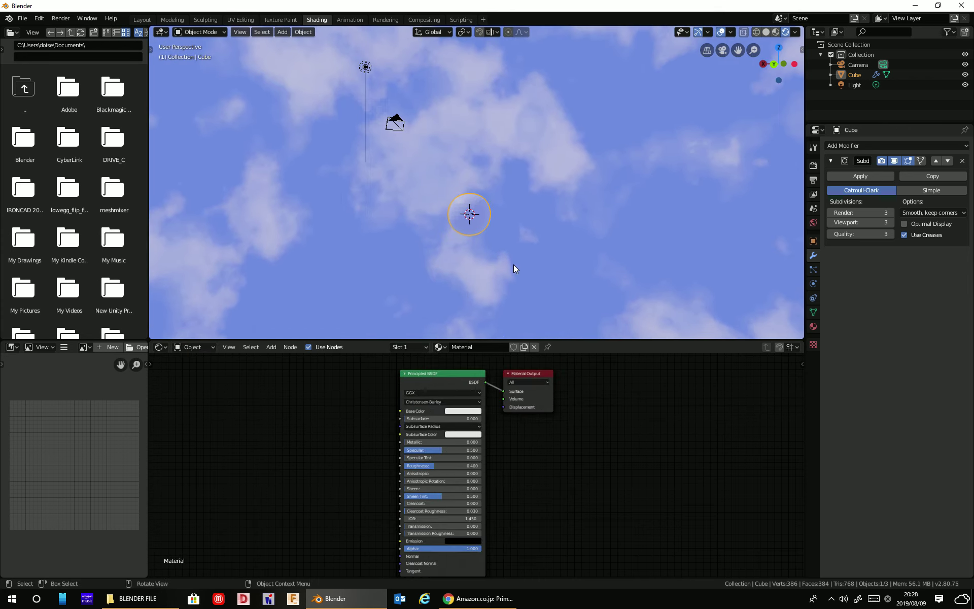
pyautogui.moveTo(534, 374); pyautogui.dragTo(566, 377)
pyautogui.moveTo(453, 386); pyautogui.dragTo(426, 381)
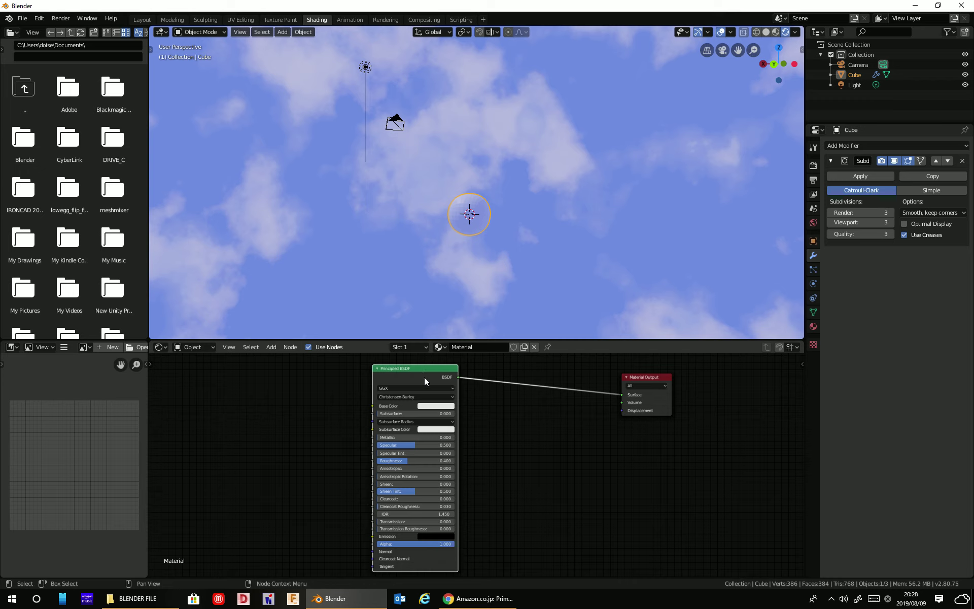
pyautogui.click(271, 347)
pyautogui.moveTo(382, 435); pyautogui.dragTo(407, 445)
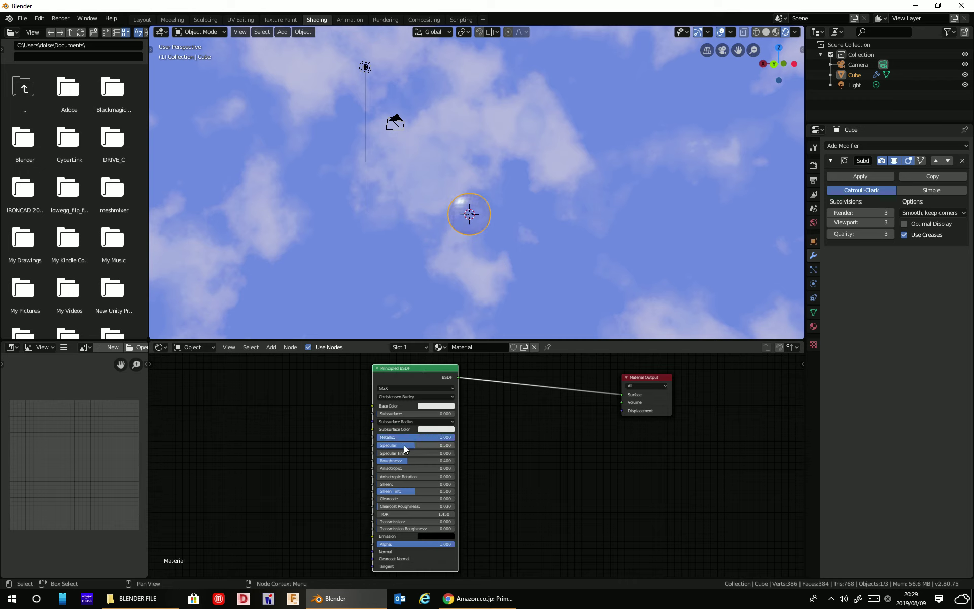
pyautogui.moveTo(409, 461); pyautogui.dragTo(381, 461)
# Shade the sphere smooth and inspect its sky reflection.
pyautogui.rightClick(462, 215)
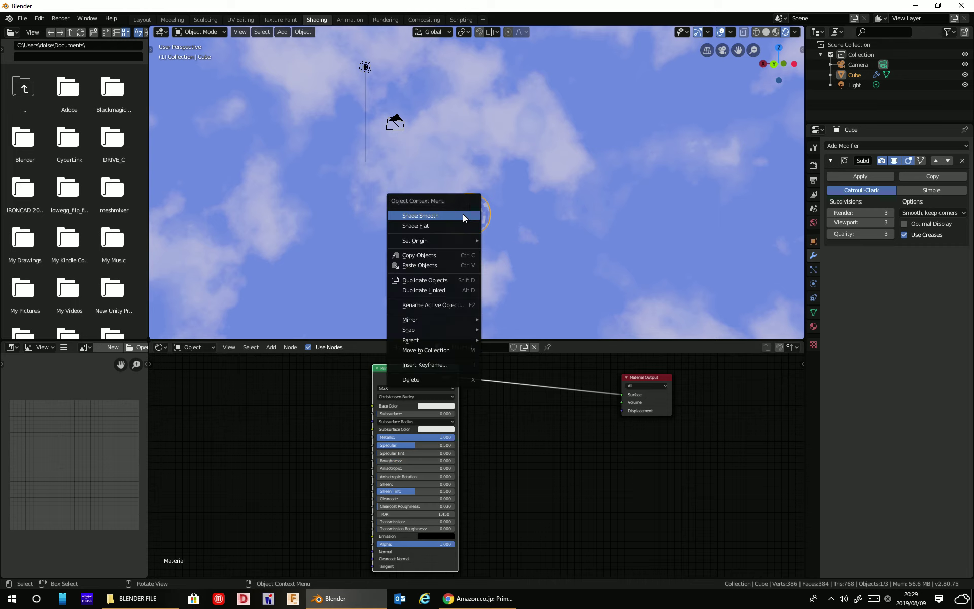
pyautogui.click(440, 225)
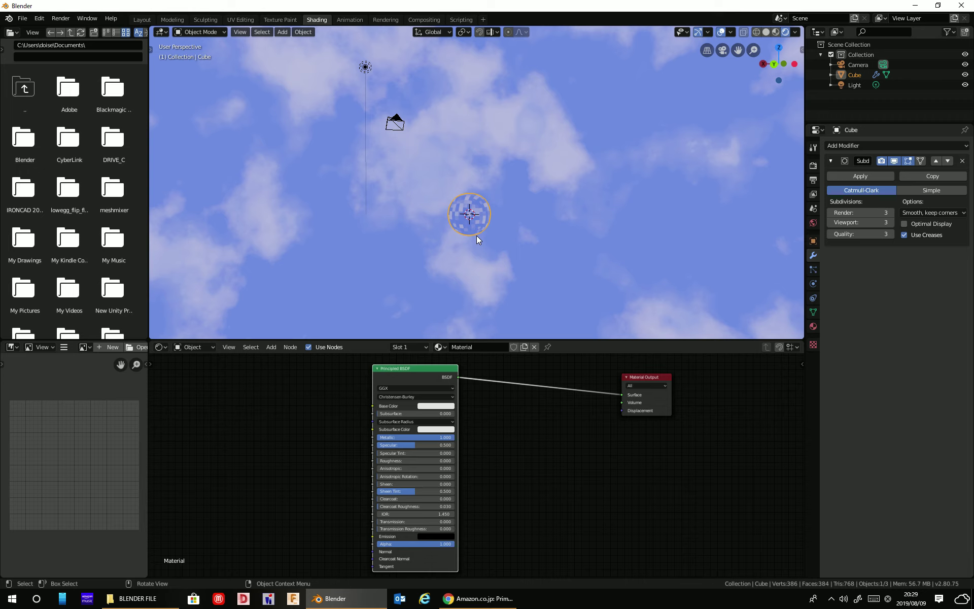
pyautogui.rightClick(469, 225)
pyautogui.click(442, 217)
pyautogui.moveTo(483, 230)
pyautogui.mouseDown(button='middle')
pyautogui.moveTo(496, 250)
pyautogui.moveTo(534, 214)
pyautogui.moveTo(552, 163)
pyautogui.moveTo(518, 135)
pyautogui.moveTo(490, 179)
pyautogui.moveTo(492, 243)
pyautogui.moveTo(337, 250)
pyautogui.moveTo(387, 211)
pyautogui.moveTo(559, 168)
pyautogui.moveTo(476, 287)
pyautogui.moveTo(485, 285)
pyautogui.moveTo(441, 289)
pyautogui.mouseUp(button='middle')
pyautogui.scroll(2, 491, 246)
pyautogui.scroll(2, 487, 254)
pyautogui.scroll(-3, 487, 282)
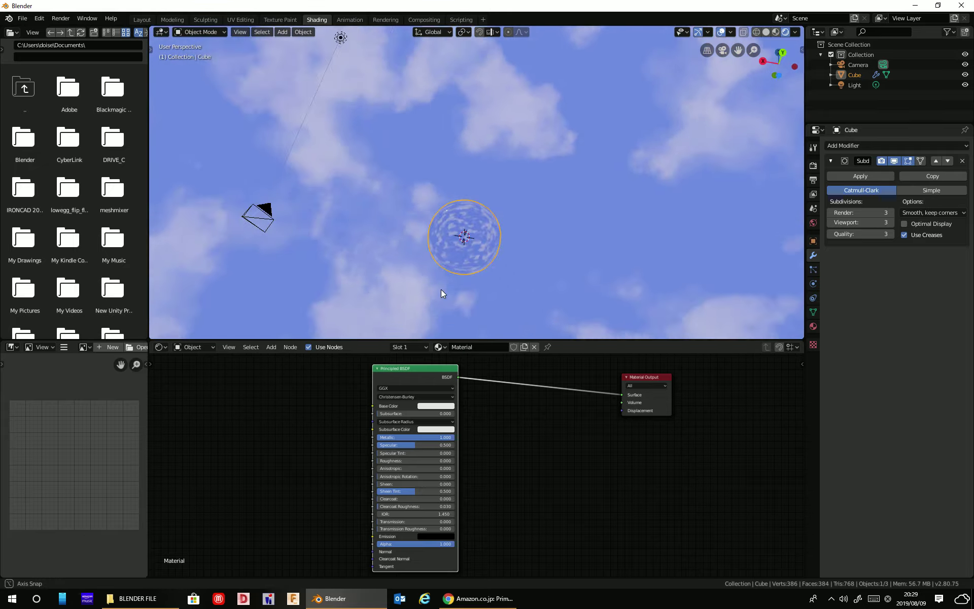
pyautogui.click(814, 166)
pyautogui.click(813, 255)
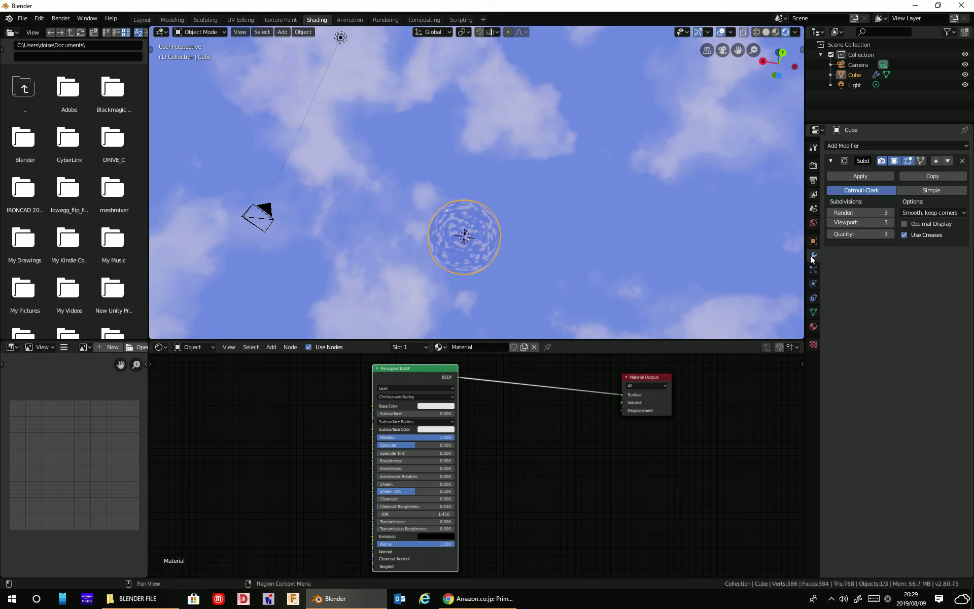
# Enable Ambient Occlusion in the Eevee render settings, toggling Bloom on and back off.
pyautogui.click(813, 166)
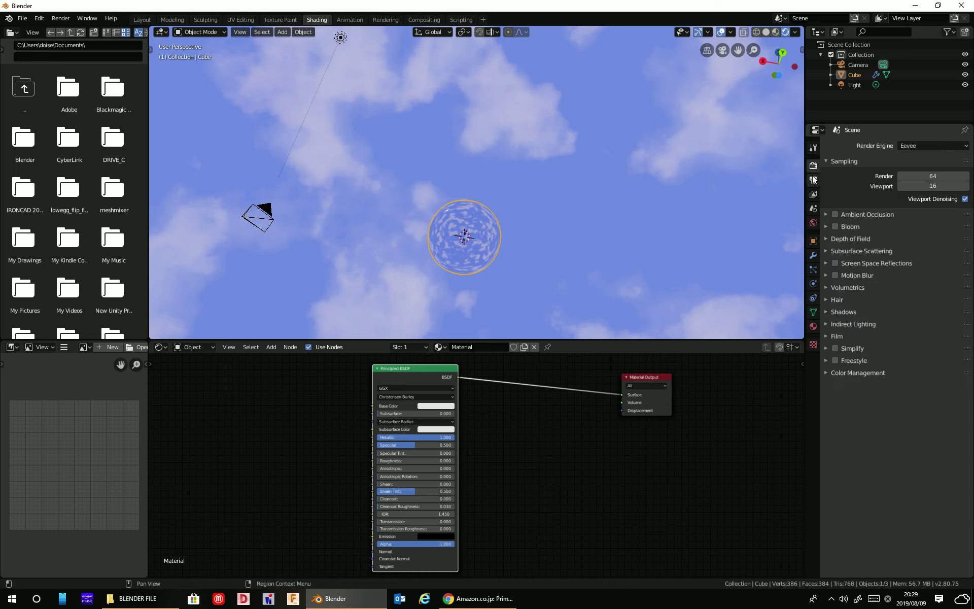
pyautogui.click(815, 169)
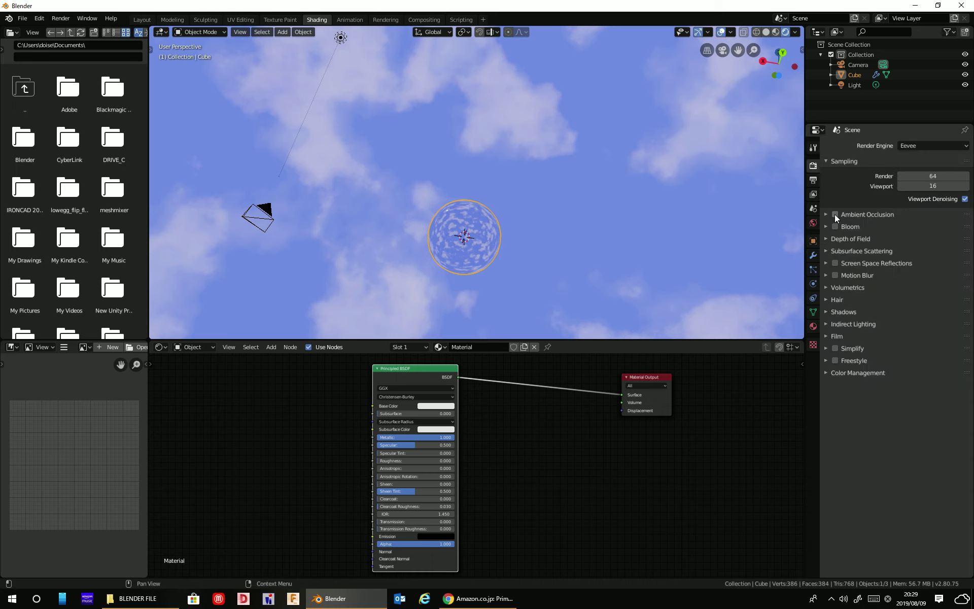
pyautogui.click(835, 262)
pyautogui.click(836, 275)
pyautogui.click(835, 226)
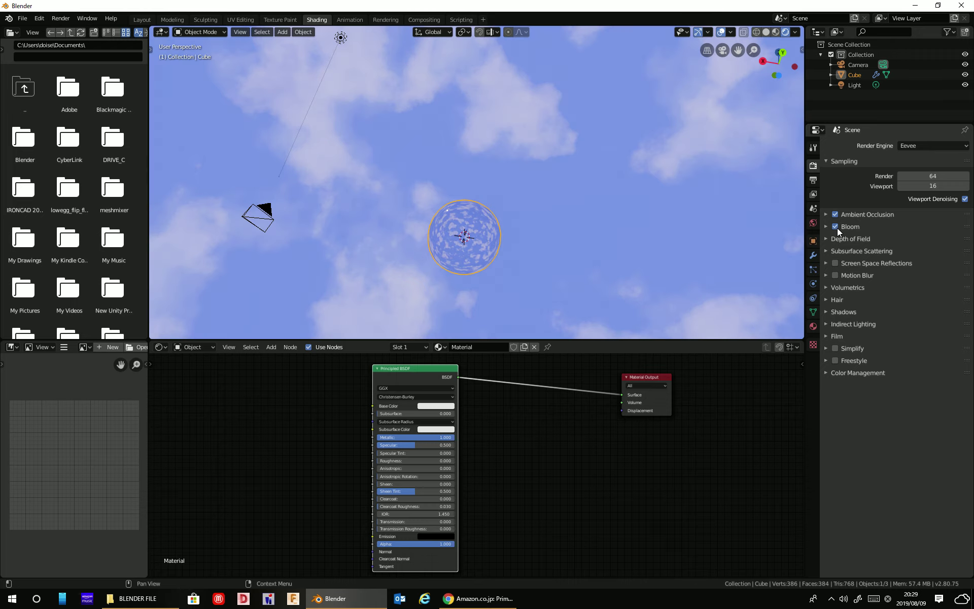
pyautogui.click(835, 227)
# Check the Depth of Field and Subsurface panels, then show the World shader nodes.
pyautogui.click(834, 230)
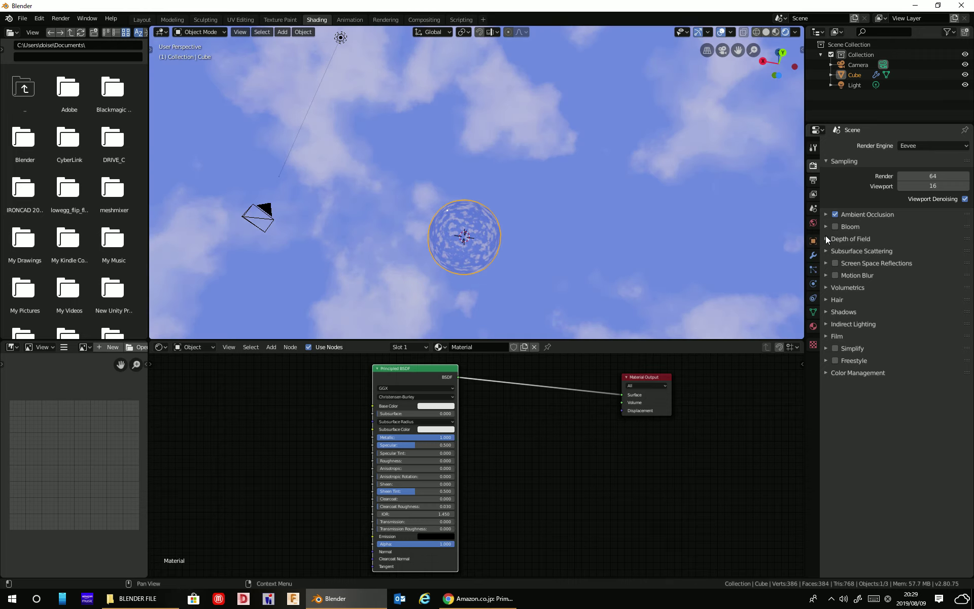
pyautogui.click(830, 238)
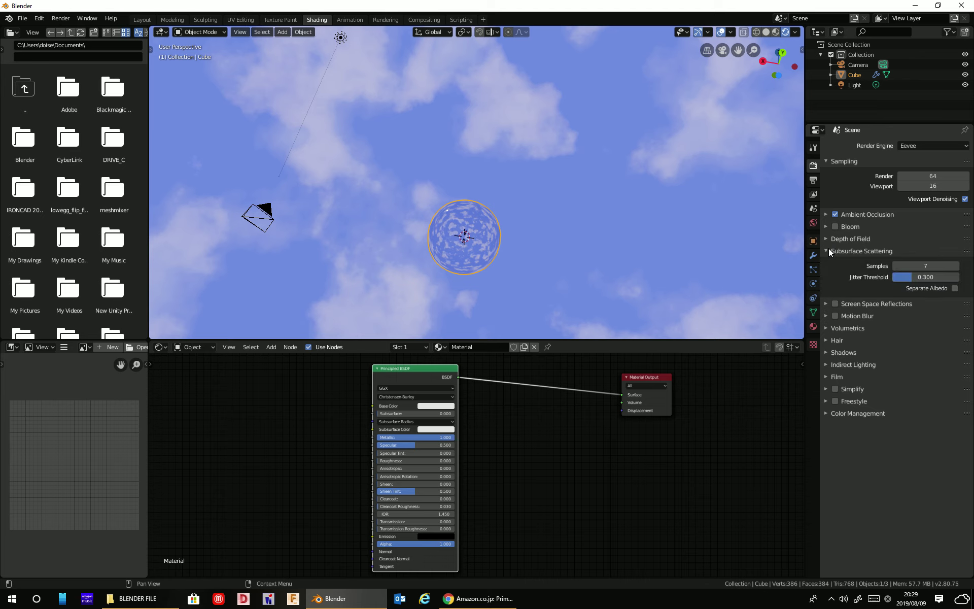
pyautogui.click(829, 249)
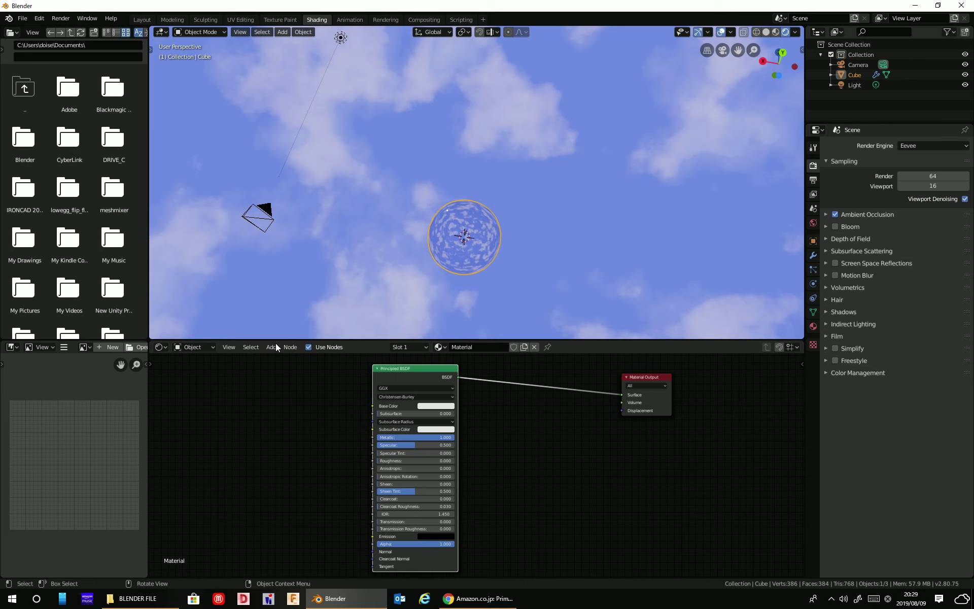
pyautogui.click(184, 349)
pyautogui.click(187, 370)
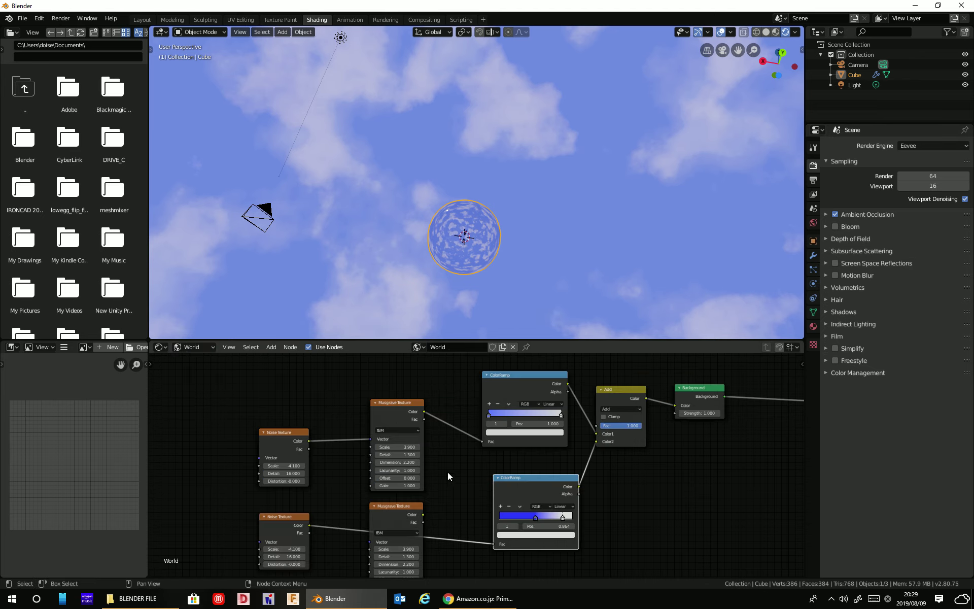
# Rearrange the world nodes and link the upper Noise Texture Color to the lower ColorRamp Fac.
pyautogui.moveTo(447, 472); pyautogui.dragTo(464, 452, button='middle')
pyautogui.scroll(1, 349, 448)
pyautogui.moveTo(409, 499); pyautogui.dragTo(223, 506)
pyautogui.moveTo(284, 513); pyautogui.dragTo(293, 503)
pyautogui.moveTo(313, 427); pyautogui.dragTo(510, 528)
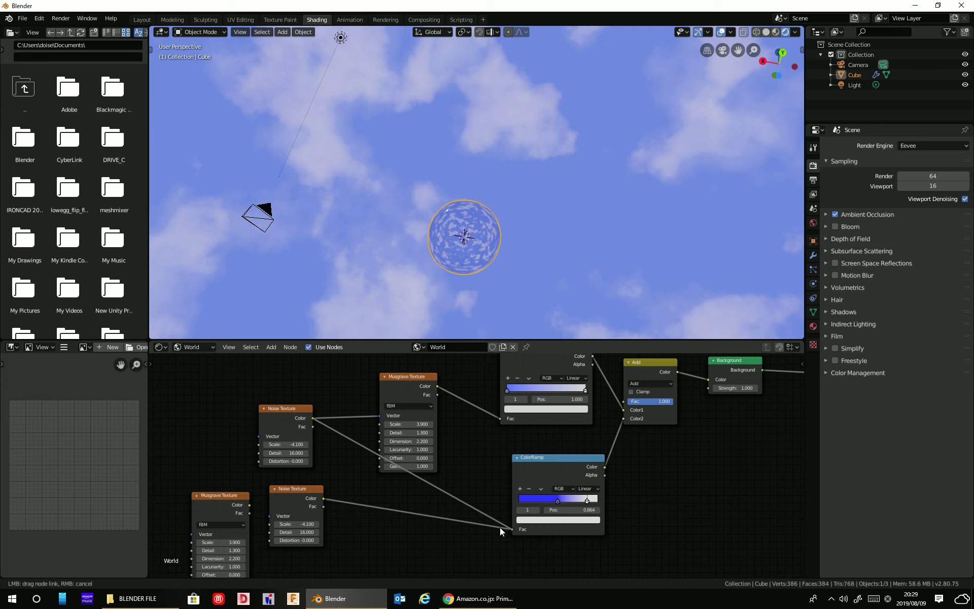
pyautogui.moveTo(512, 528); pyautogui.dragTo(512, 529)
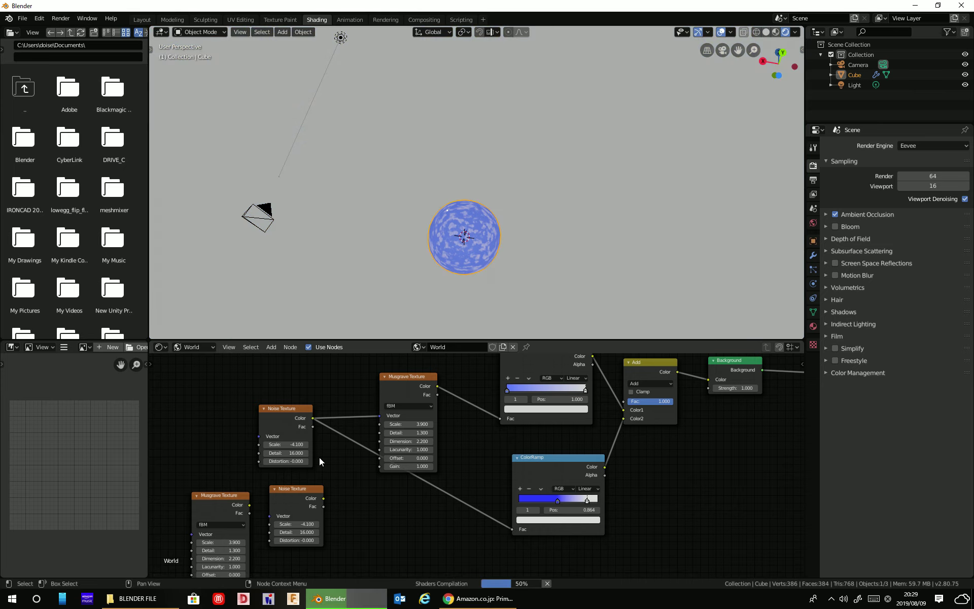
# Set the upper Noise Texture scale to -3.3 and the Musgrave scale to 3.600.
pyautogui.moveTo(287, 444)
pyautogui.mouseDown()
pyautogui.moveTo(269, 445)
pyautogui.moveTo(322, 444)
pyautogui.moveTo(308, 445)
pyautogui.mouseUp()
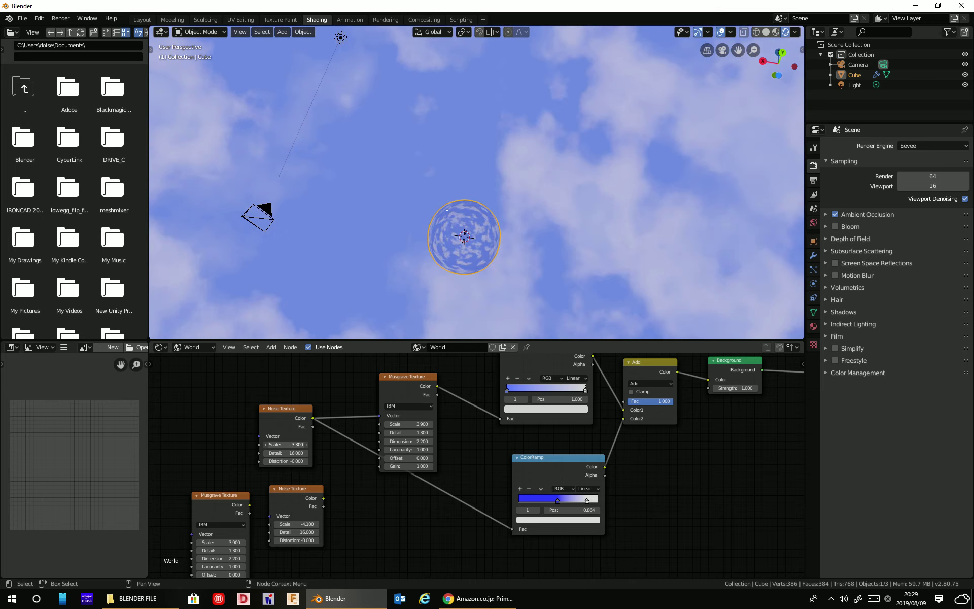
pyautogui.moveTo(409, 424)
pyautogui.mouseDown()
pyautogui.moveTo(365, 424)
pyautogui.moveTo(400, 424)
pyautogui.mouseUp()
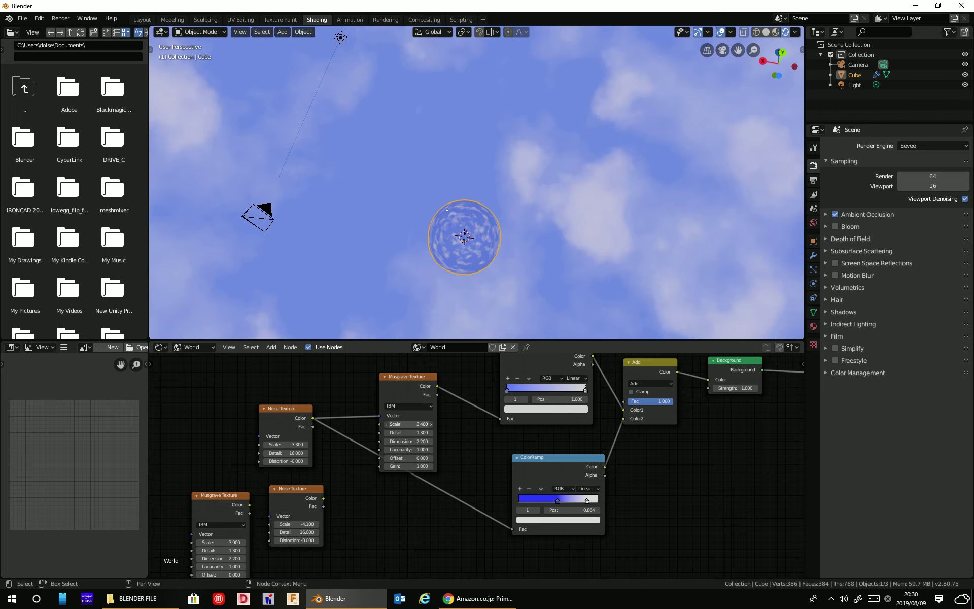
pyautogui.moveTo(400, 424); pyautogui.dragTo(406, 424)
pyautogui.moveTo(558, 284)
pyautogui.mouseDown(button='middle')
pyautogui.moveTo(579, 258)
pyautogui.moveTo(443, 302)
pyautogui.moveTo(339, 304)
pyautogui.moveTo(530, 262)
pyautogui.moveTo(504, 260)
pyautogui.moveTo(550, 262)
pyautogui.moveTo(614, 289)
pyautogui.moveTo(619, 274)
pyautogui.moveTo(708, 280)
pyautogui.mouseUp(button='middle')
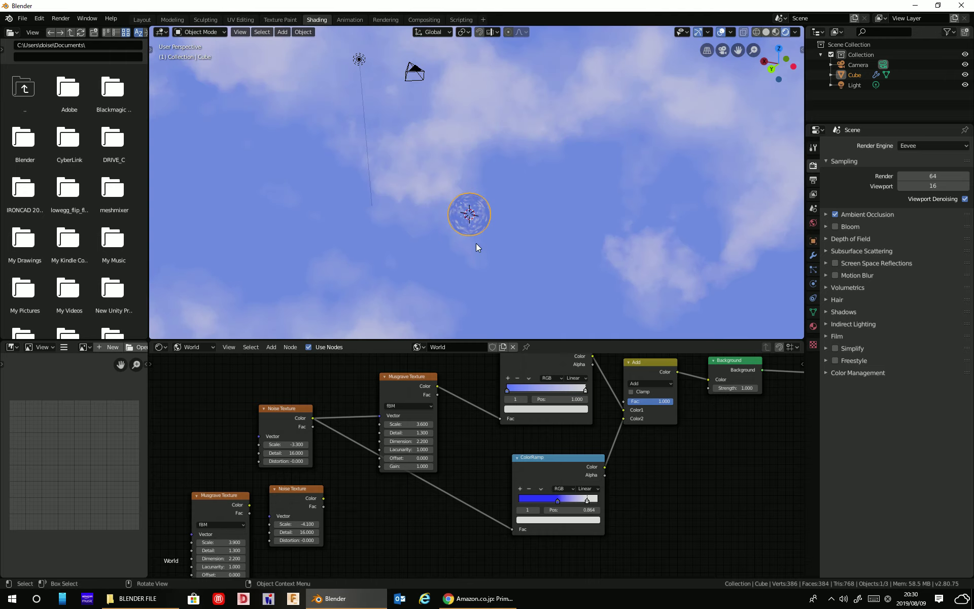
# Add a plane, scale it up greatly and lower it along Z beneath the sphere.
pyautogui.scroll(2, 478, 250)
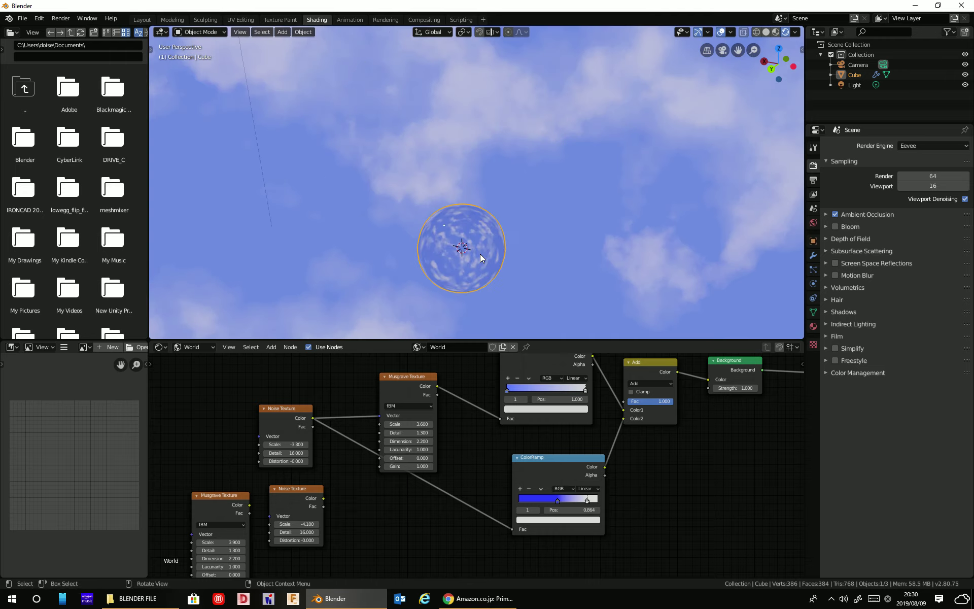
pyautogui.click(284, 35)
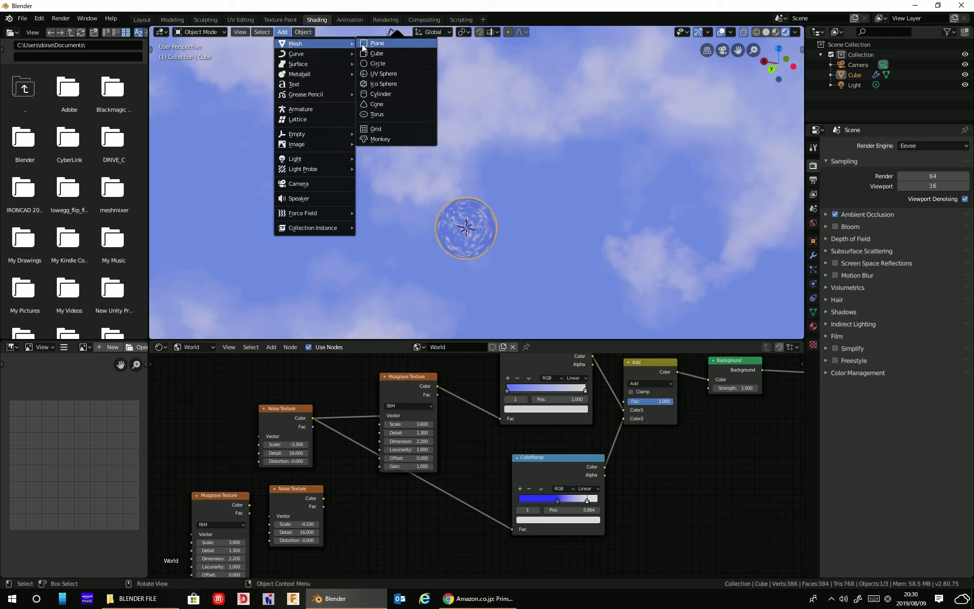
pyautogui.click(364, 44)
pyautogui.press('s')
pyautogui.click(516, 238)
pyautogui.press('g')
pyautogui.press('z')
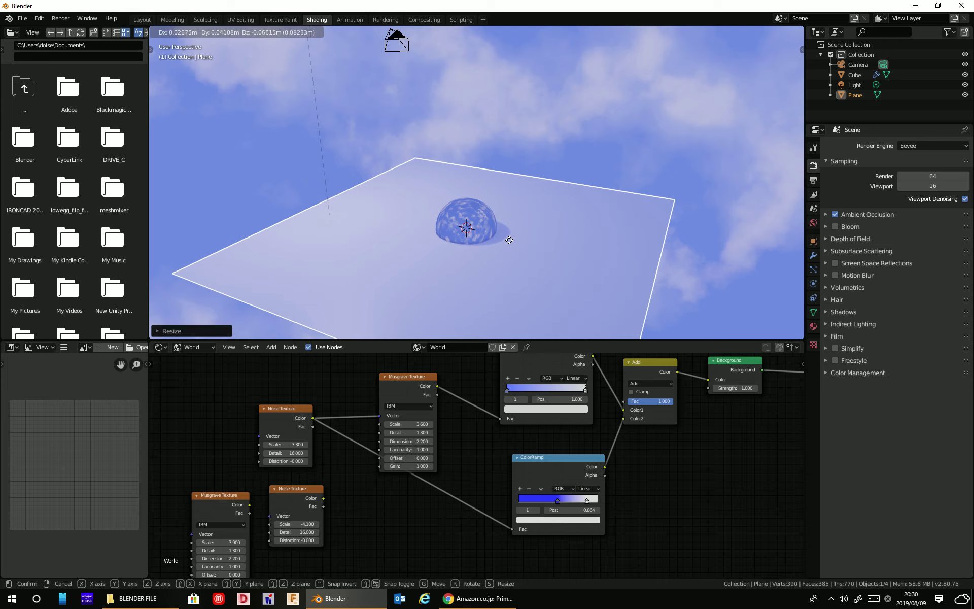
pyautogui.click(506, 271)
# Select the sphere and show its Object material nodes in the Shader Editor.
pyautogui.moveTo(506, 270)
pyautogui.mouseDown(button='middle')
pyautogui.moveTo(498, 281)
pyautogui.moveTo(427, 281)
pyautogui.moveTo(364, 277)
pyautogui.moveTo(345, 260)
pyautogui.moveTo(404, 240)
pyautogui.moveTo(501, 301)
pyautogui.moveTo(528, 283)
pyautogui.moveTo(473, 260)
pyautogui.mouseUp(button='middle')
pyautogui.scroll(3, 476, 272)
pyautogui.scroll(1, 476, 272)
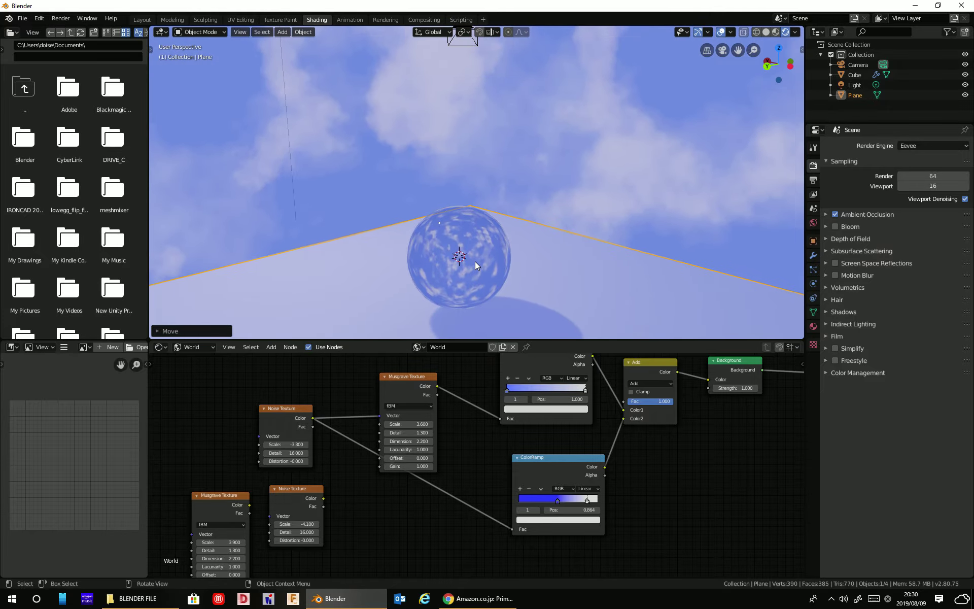
pyautogui.click(476, 260)
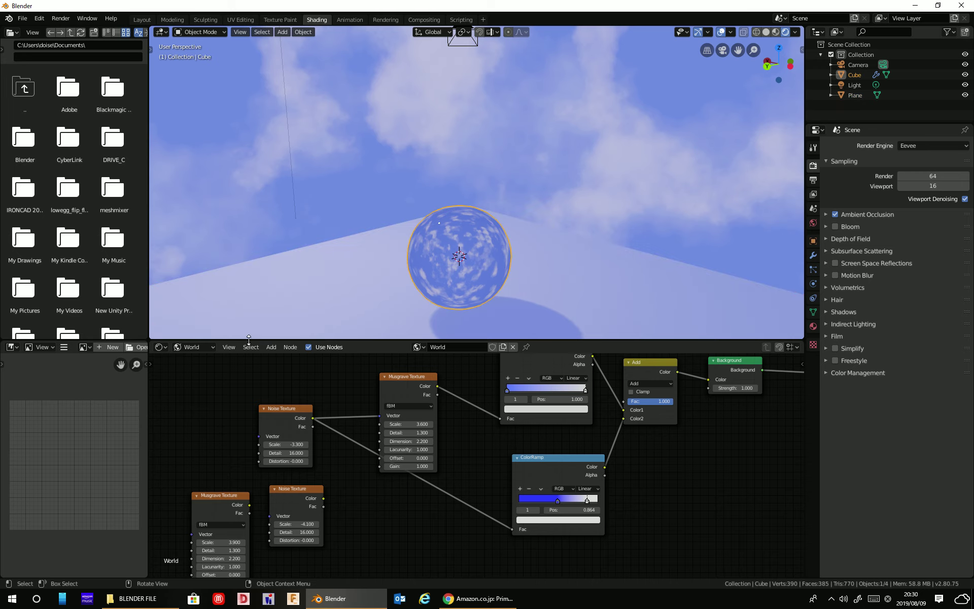
pyautogui.click(198, 347)
pyautogui.click(199, 365)
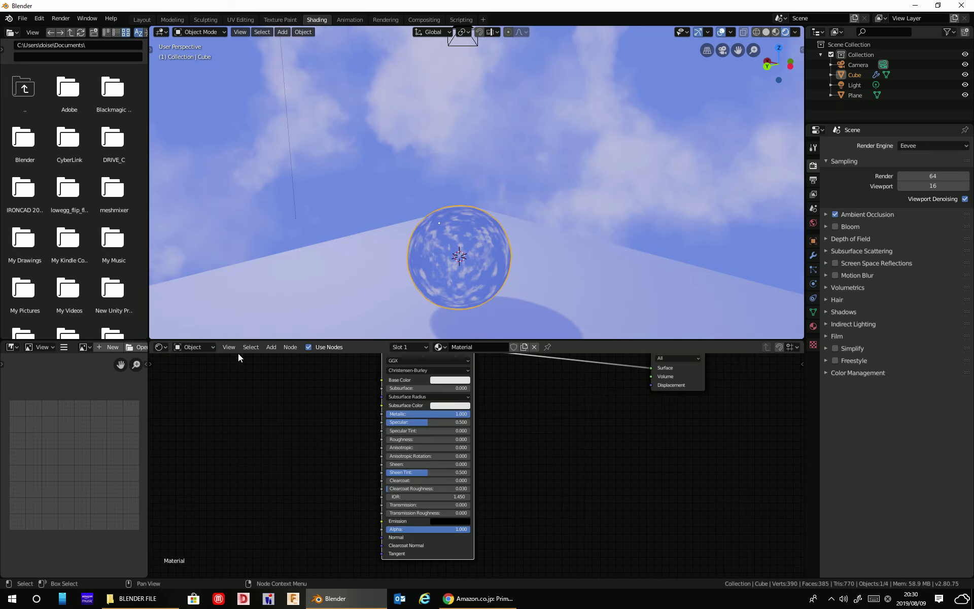
# Return the sphere's Metallic to 1.0 and raise its Specular to 0.523.
pyautogui.moveTo(468, 430); pyautogui.dragTo(461, 446, button='middle')
pyautogui.moveTo(450, 431); pyautogui.dragTo(380, 431)
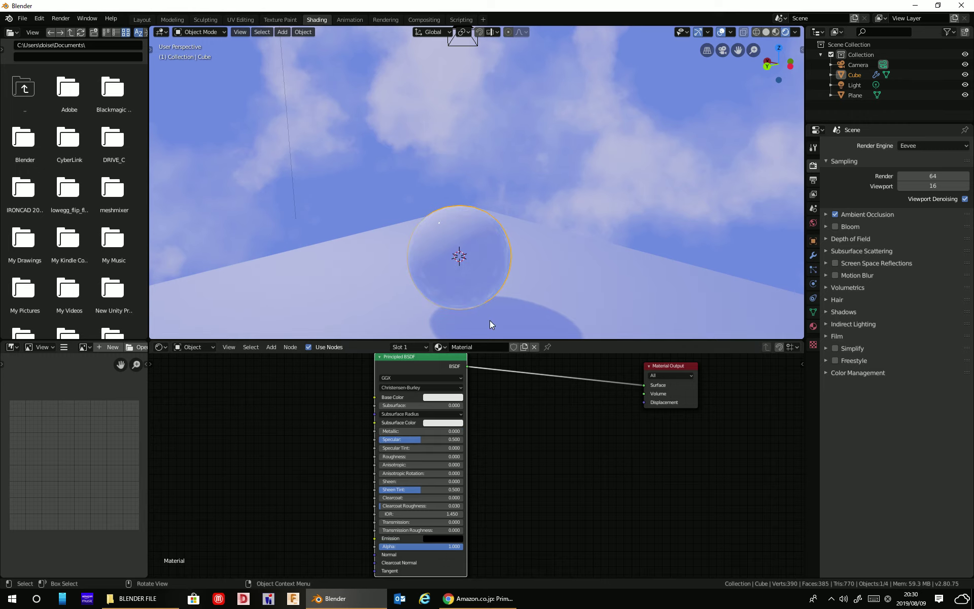
pyautogui.moveTo(490, 321); pyautogui.dragTo(501, 275, button='middle')
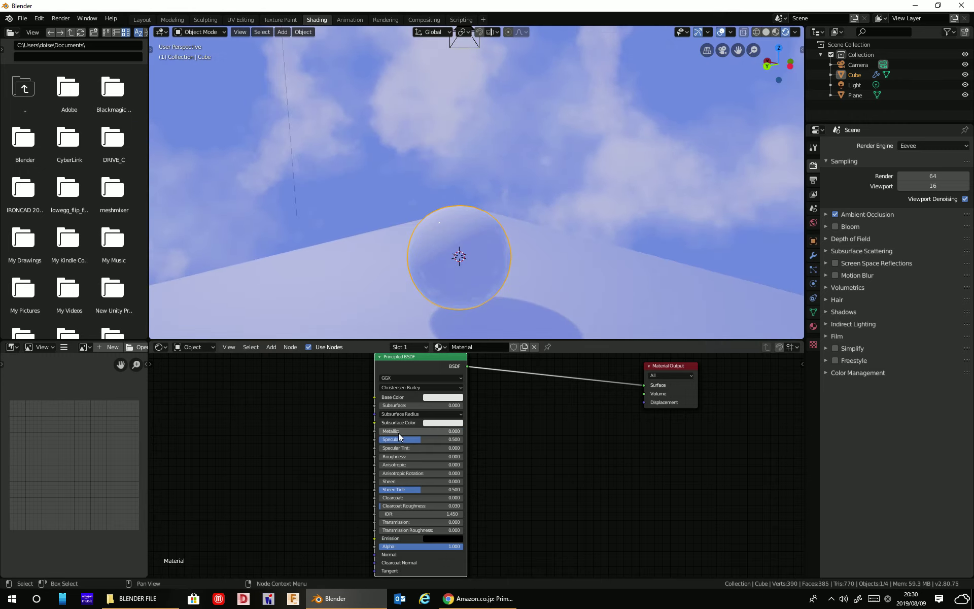
pyautogui.moveTo(386, 431); pyautogui.dragTo(464, 431)
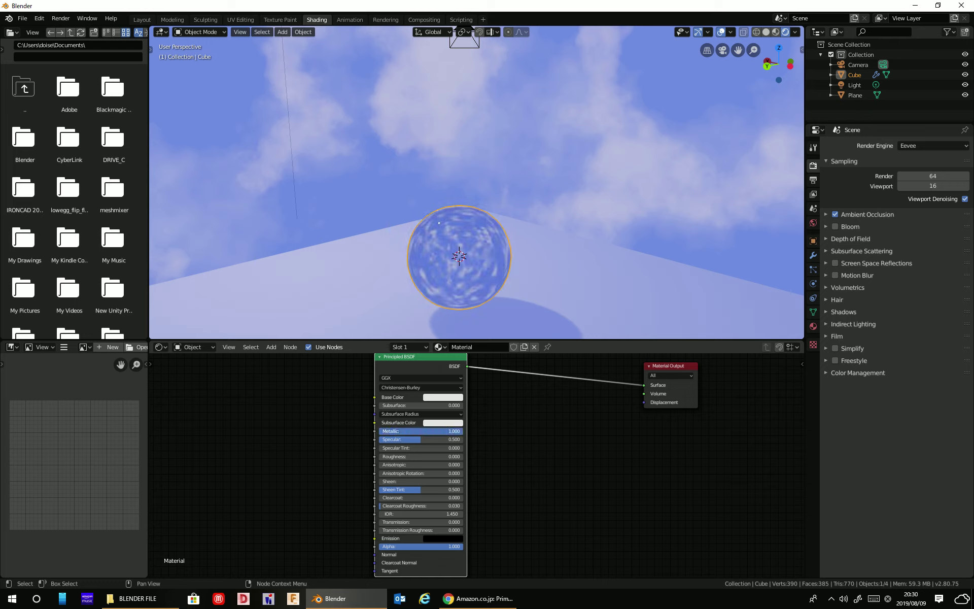
pyautogui.moveTo(381, 439); pyautogui.dragTo(422, 440)
pyautogui.moveTo(420, 489); pyautogui.dragTo(419, 490)
# Try grey and purple Base Colors on the sphere, keeping it near-white.
pyautogui.click(440, 397)
pyautogui.click(489, 306)
pyautogui.moveTo(489, 306)
pyautogui.mouseDown()
pyautogui.moveTo(489, 336)
pyautogui.moveTo(490, 287)
pyautogui.moveTo(456, 317)
pyautogui.moveTo(489, 340)
pyautogui.moveTo(490, 287)
pyautogui.moveTo(456, 315)
pyautogui.mouseUp()
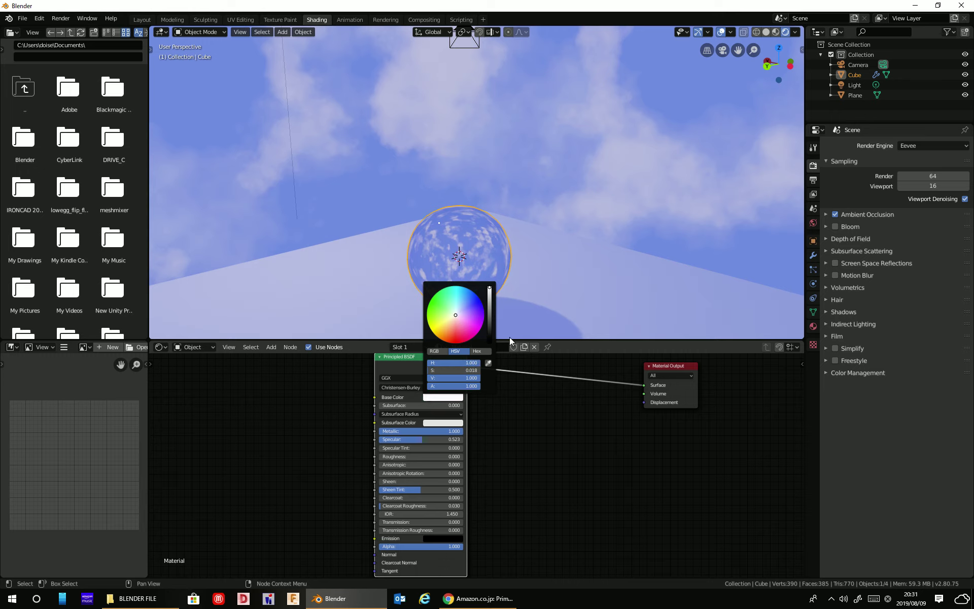
pyautogui.moveTo(482, 322)
pyautogui.mouseDown(button='middle')
pyautogui.moveTo(416, 316)
pyautogui.moveTo(568, 306)
pyautogui.mouseUp(button='middle')
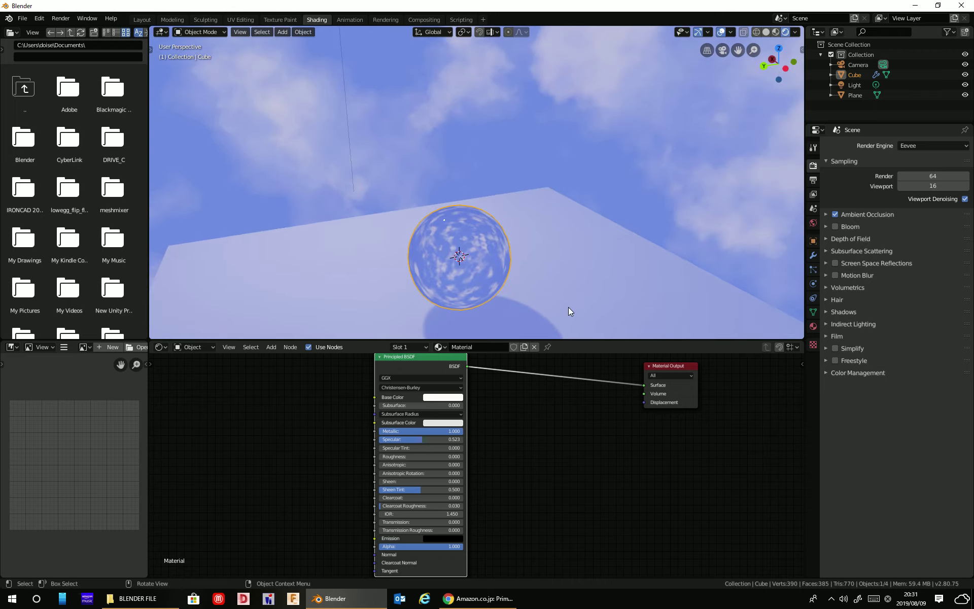
# Select the ground plane and scale it up further.
pyautogui.click(561, 309)
pyautogui.press('s')
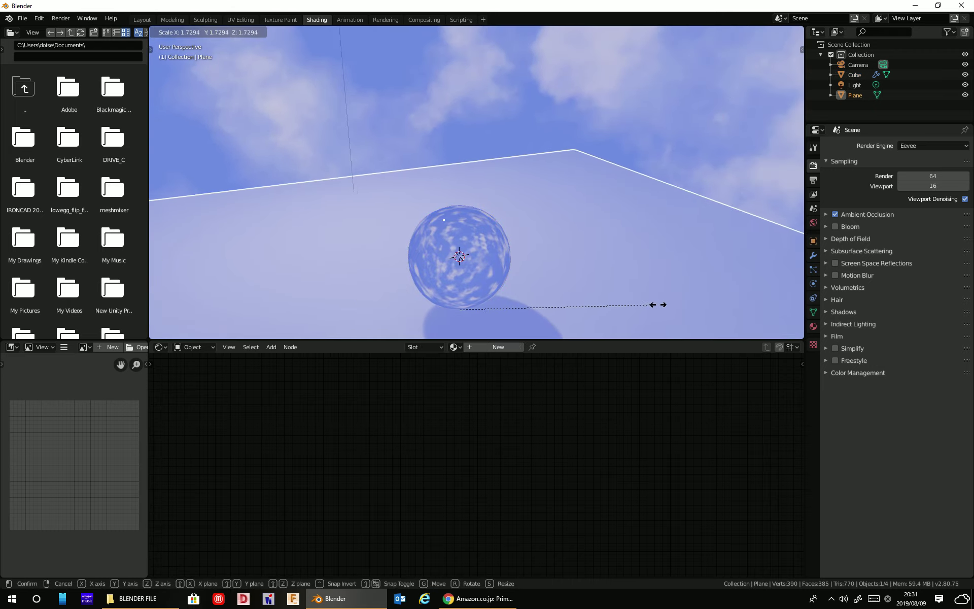
pyautogui.click(578, 285)
pyautogui.scroll(-4, 552, 294)
pyautogui.moveTo(552, 293)
pyautogui.mouseDown(button='middle')
pyautogui.moveTo(496, 292)
pyautogui.moveTo(469, 304)
pyautogui.moveTo(501, 279)
pyautogui.mouseUp(button='middle')
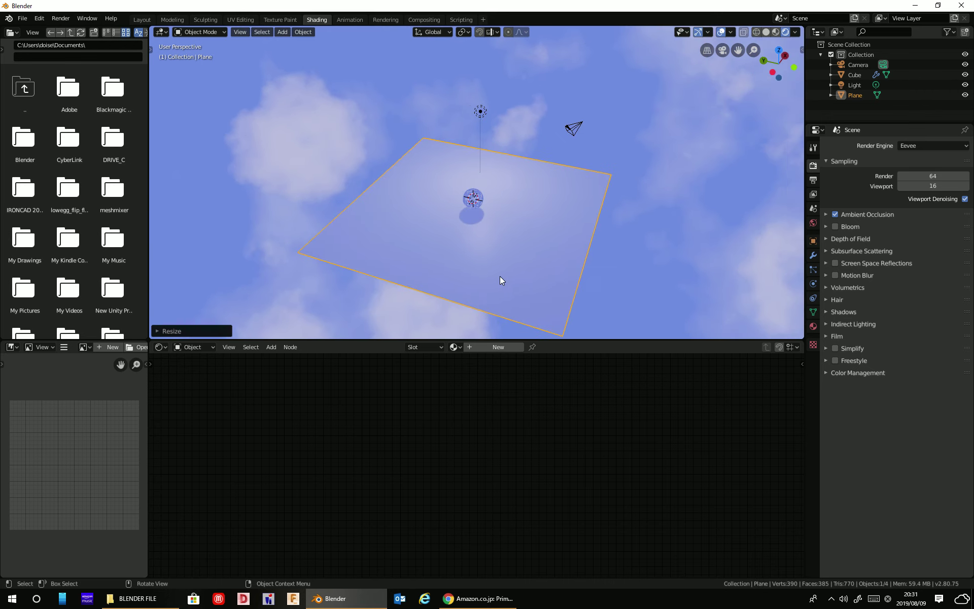
# Give the plane a new material: Specular 0.591, Roughness 0.559, bright green Base Color.
pyautogui.click(490, 348)
pyautogui.moveTo(440, 436)
pyautogui.mouseDown()
pyautogui.moveTo(525, 437)
pyautogui.moveTo(409, 439)
pyautogui.moveTo(406, 460)
pyautogui.moveTo(471, 462)
pyautogui.moveTo(432, 445)
pyautogui.moveTo(458, 445)
pyautogui.mouseUp()
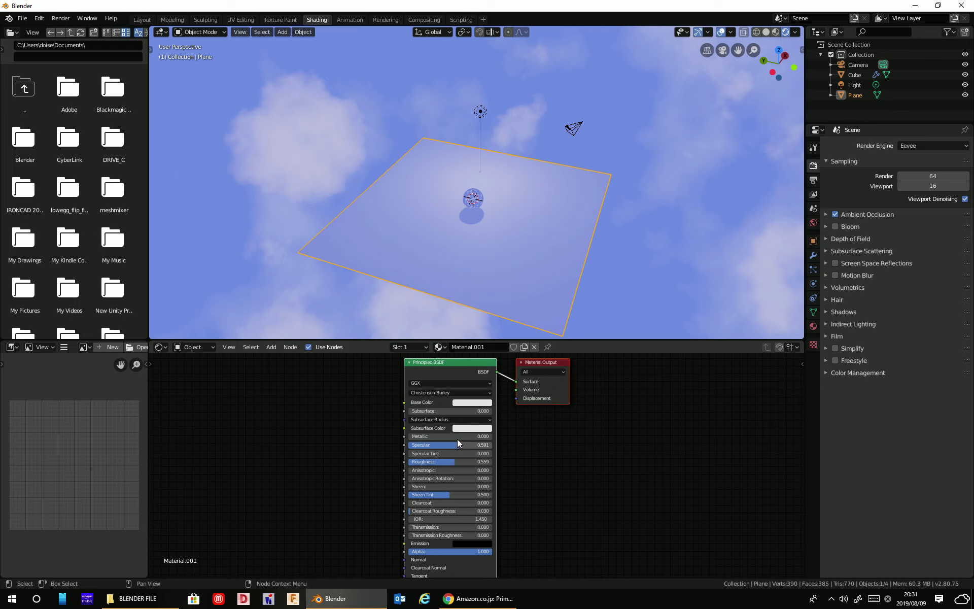
pyautogui.moveTo(460, 269)
pyautogui.mouseDown(button='middle')
pyautogui.moveTo(556, 220)
pyautogui.moveTo(580, 279)
pyautogui.moveTo(513, 299)
pyautogui.moveTo(500, 284)
pyautogui.moveTo(529, 293)
pyautogui.mouseUp(button='middle')
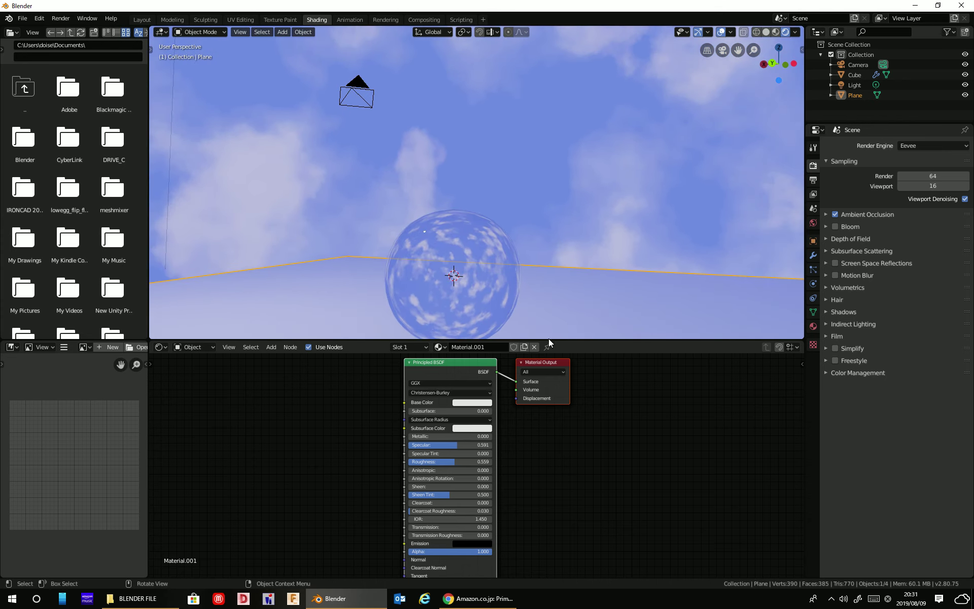
pyautogui.click(472, 402)
pyautogui.moveTo(463, 367); pyautogui.dragTo(482, 368)
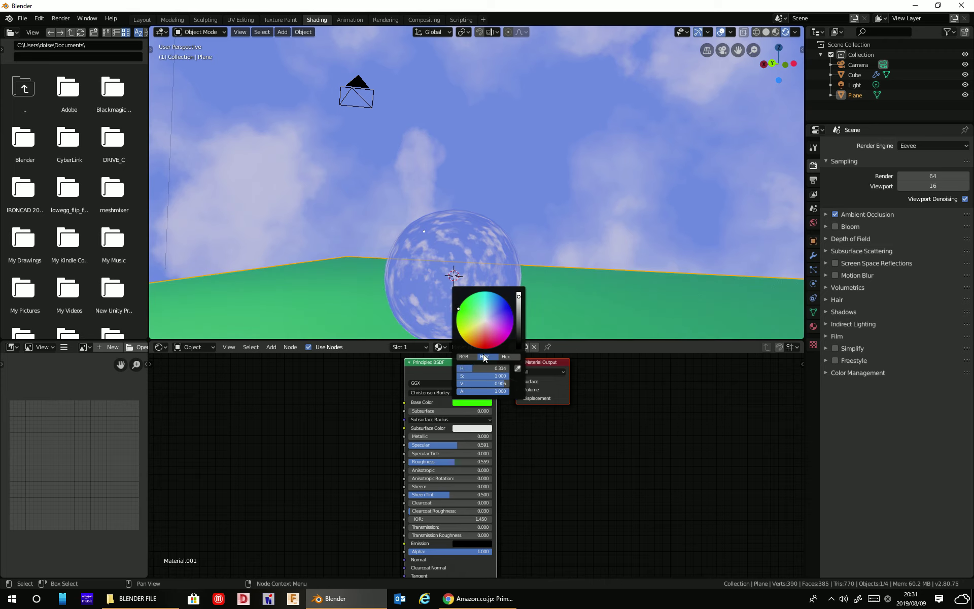
pyautogui.moveTo(622, 253)
pyautogui.mouseDown(button='middle')
pyautogui.moveTo(541, 298)
pyautogui.moveTo(544, 305)
pyautogui.mouseUp(button='middle')
pyautogui.click(473, 249)
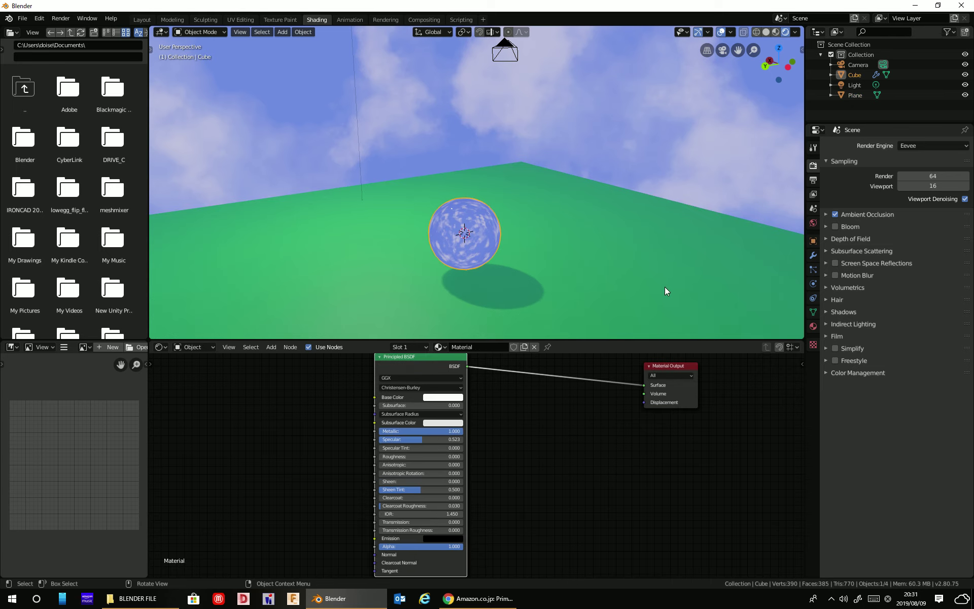
# Increase ambient occlusion distance and enable Screen Space Reflections with Max Roughness 0.433.
pyautogui.click(832, 218)
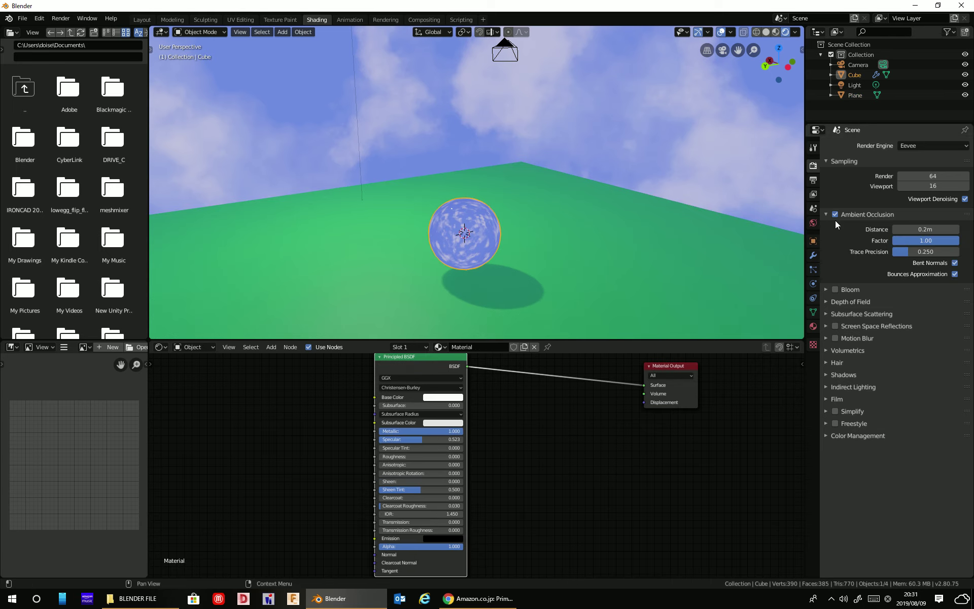
pyautogui.moveTo(925, 229)
pyautogui.mouseDown()
pyautogui.moveTo(943, 229)
pyautogui.moveTo(848, 245)
pyautogui.mouseUp()
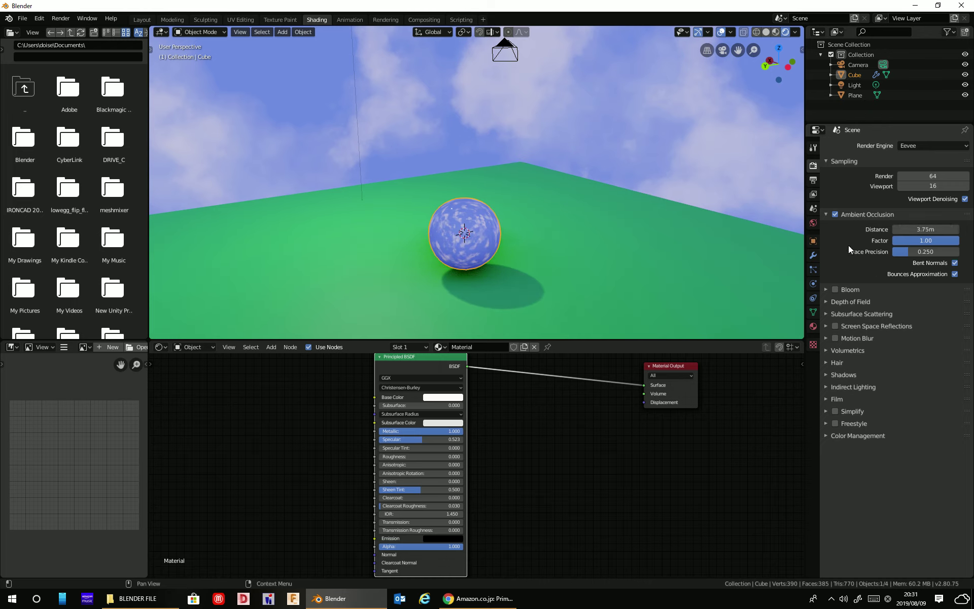
pyautogui.click(836, 326)
pyautogui.moveTo(710, 299)
pyautogui.mouseDown(button='middle')
pyautogui.moveTo(462, 255)
pyautogui.moveTo(475, 275)
pyautogui.mouseUp(button='middle')
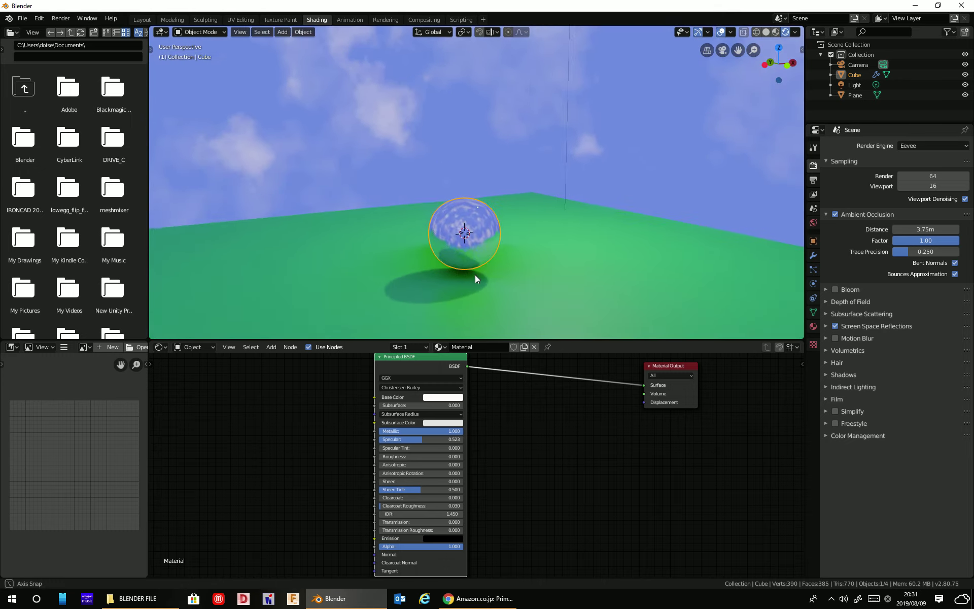
pyautogui.click(827, 330)
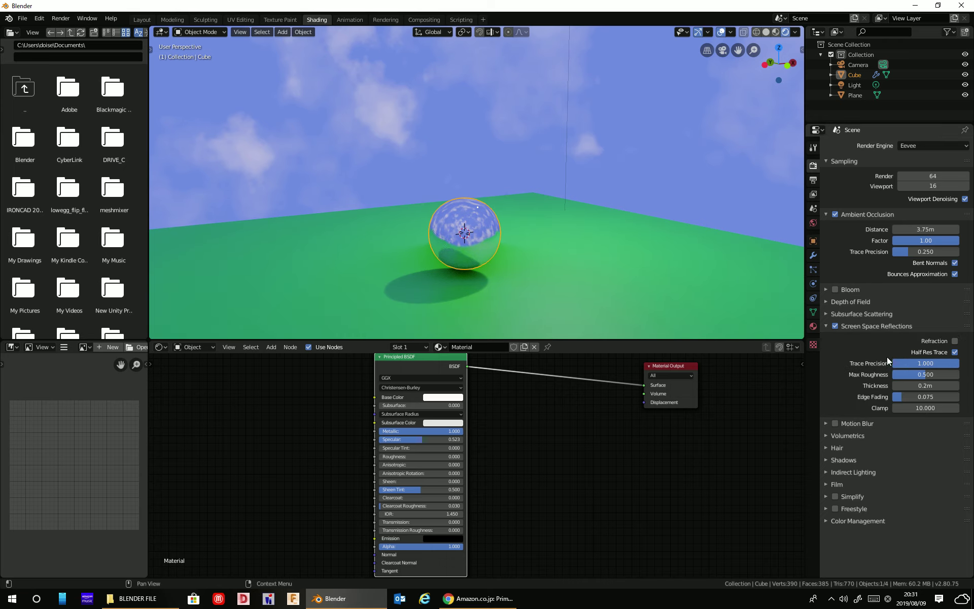
pyautogui.moveTo(528, 229)
pyautogui.mouseDown(button='middle')
pyautogui.moveTo(494, 200)
pyautogui.moveTo(517, 310)
pyautogui.moveTo(632, 321)
pyautogui.moveTo(538, 313)
pyautogui.moveTo(530, 330)
pyautogui.moveTo(549, 305)
pyautogui.mouseUp(button='middle')
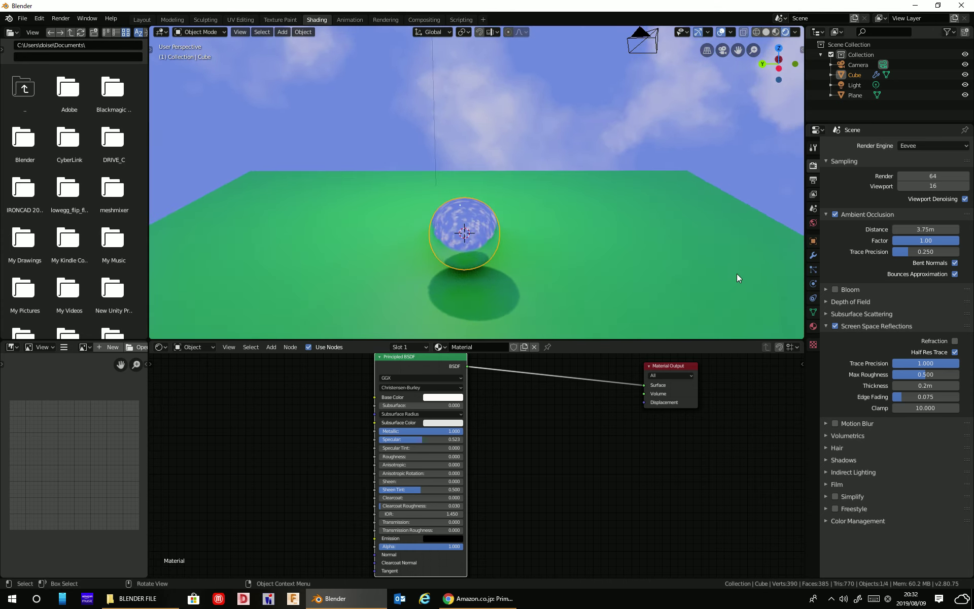
pyautogui.moveTo(924, 374)
pyautogui.mouseDown()
pyautogui.moveTo(916, 374)
pyautogui.moveTo(929, 397)
pyautogui.moveTo(899, 397)
pyautogui.mouseUp()
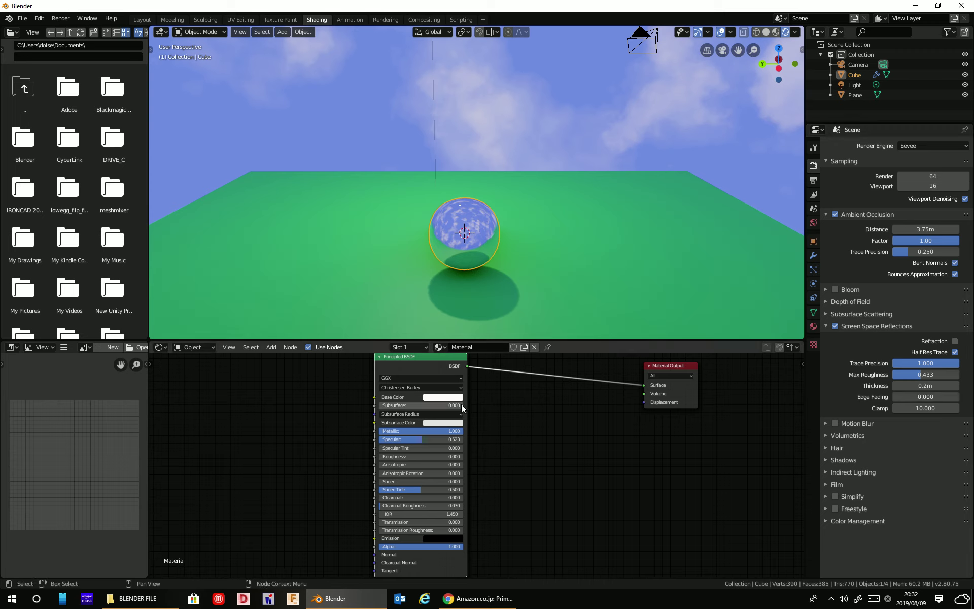
# Try blue and dark hues on the plane's Base Color, settling on a pale light green.
pyautogui.click(554, 300)
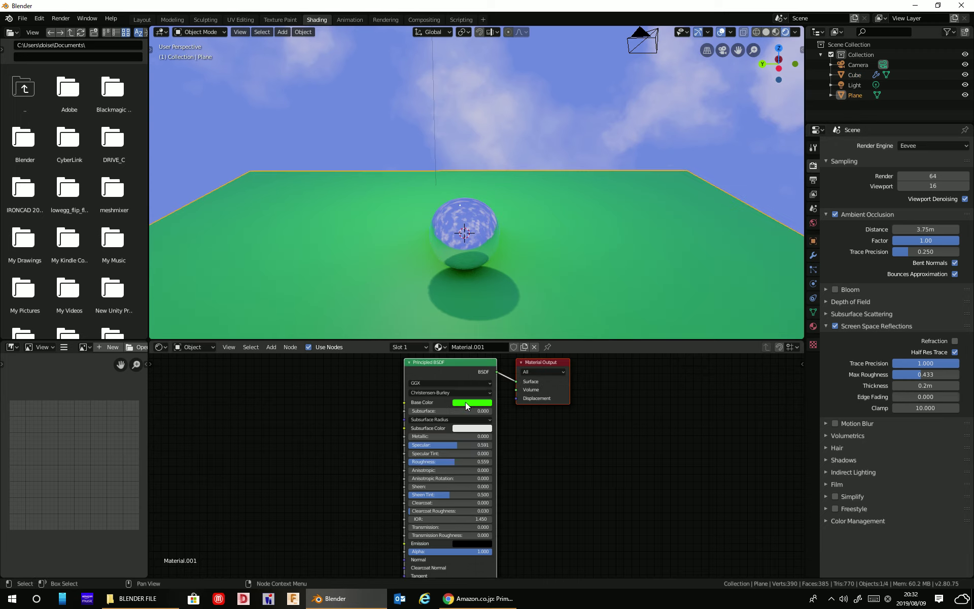
pyautogui.click(465, 402)
pyautogui.moveTo(500, 321); pyautogui.dragTo(478, 321)
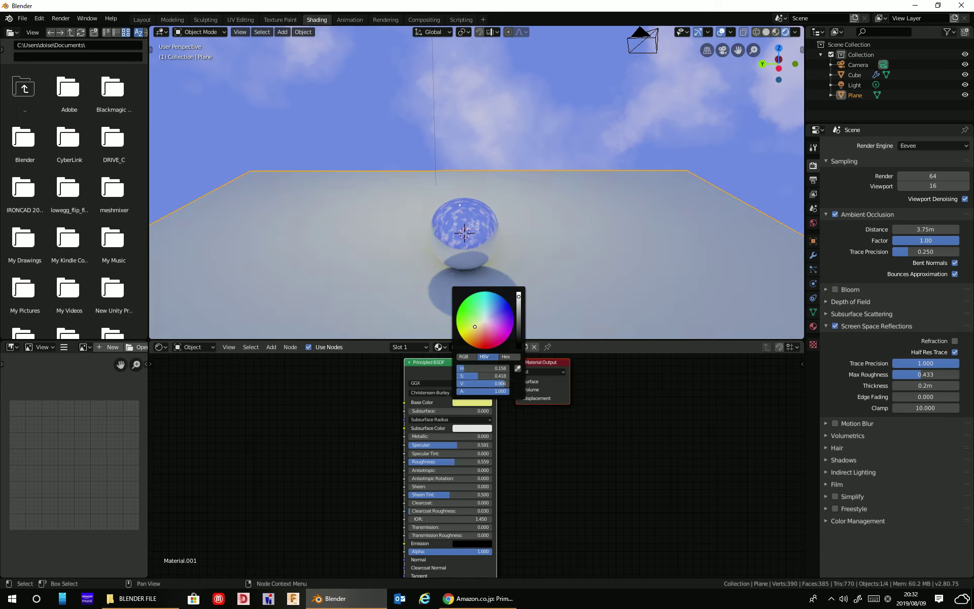
pyautogui.moveTo(475, 326); pyautogui.dragTo(456, 321)
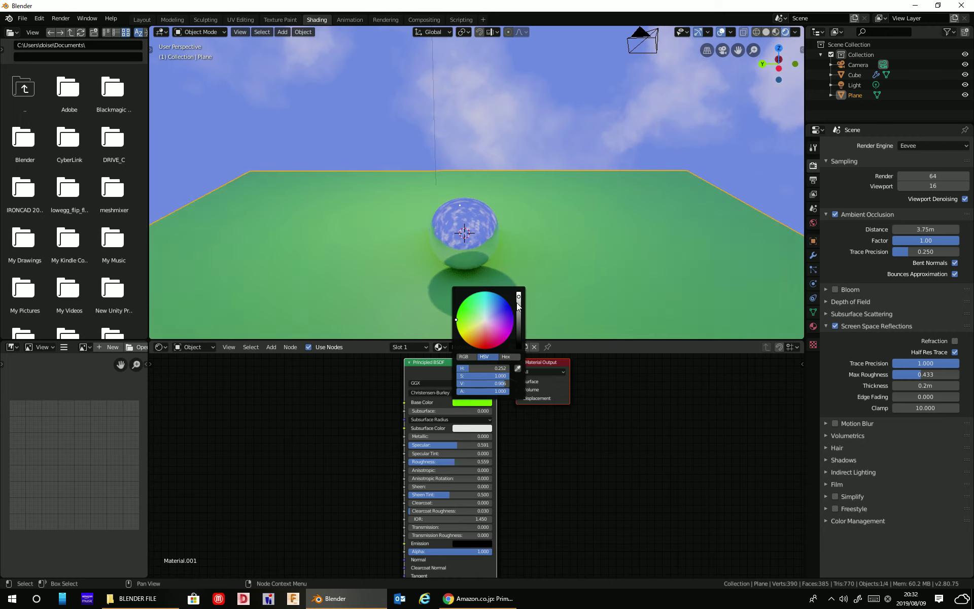
pyautogui.moveTo(518, 306); pyautogui.dragTo(518, 329)
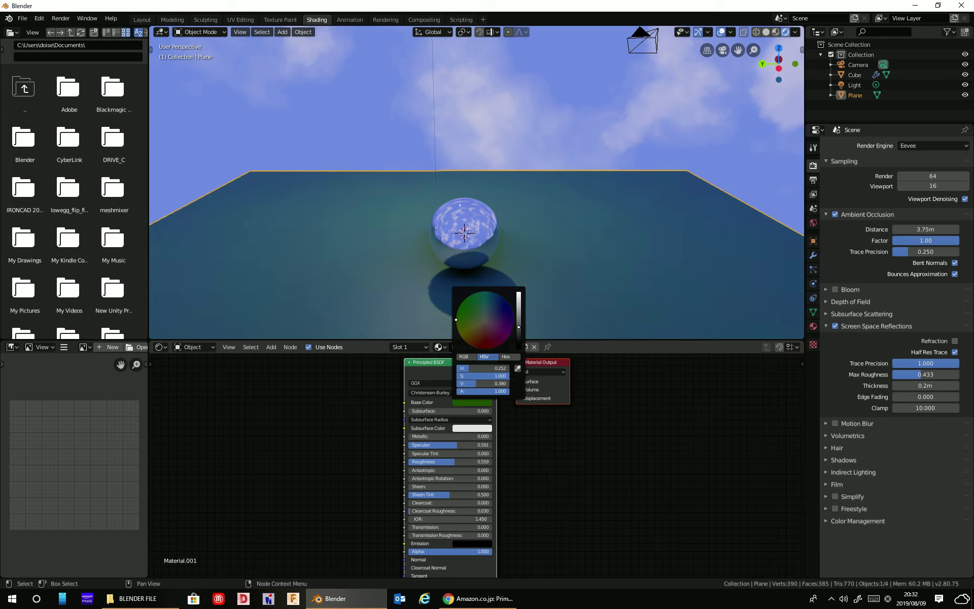
pyautogui.moveTo(519, 331)
pyautogui.mouseDown()
pyautogui.moveTo(519, 344)
pyautogui.moveTo(519, 306)
pyautogui.moveTo(493, 319)
pyautogui.mouseUp()
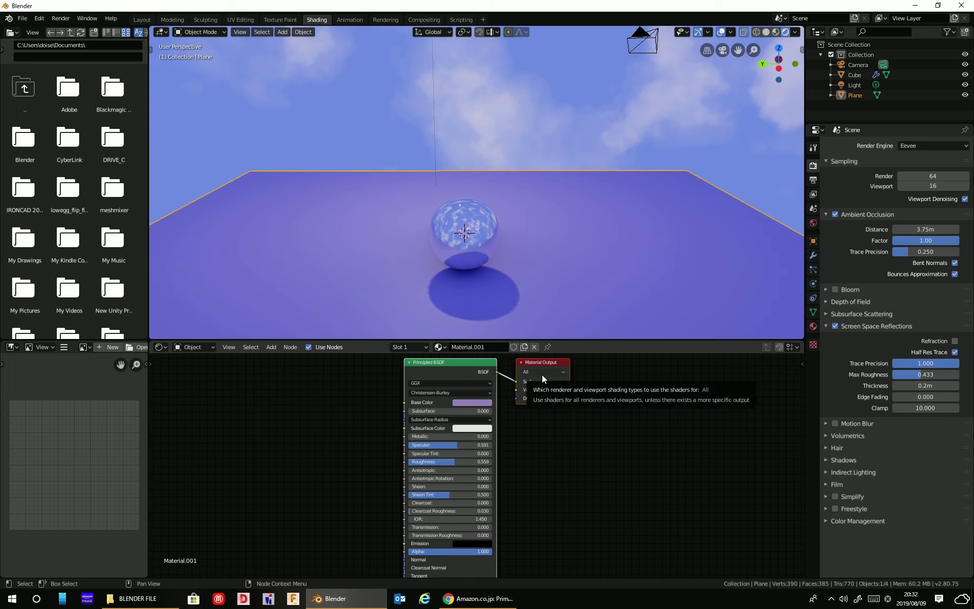
pyautogui.click(473, 402)
pyautogui.moveTo(506, 321)
pyautogui.mouseDown()
pyautogui.moveTo(488, 320)
pyautogui.moveTo(518, 301)
pyautogui.moveTo(477, 317)
pyautogui.mouseUp()
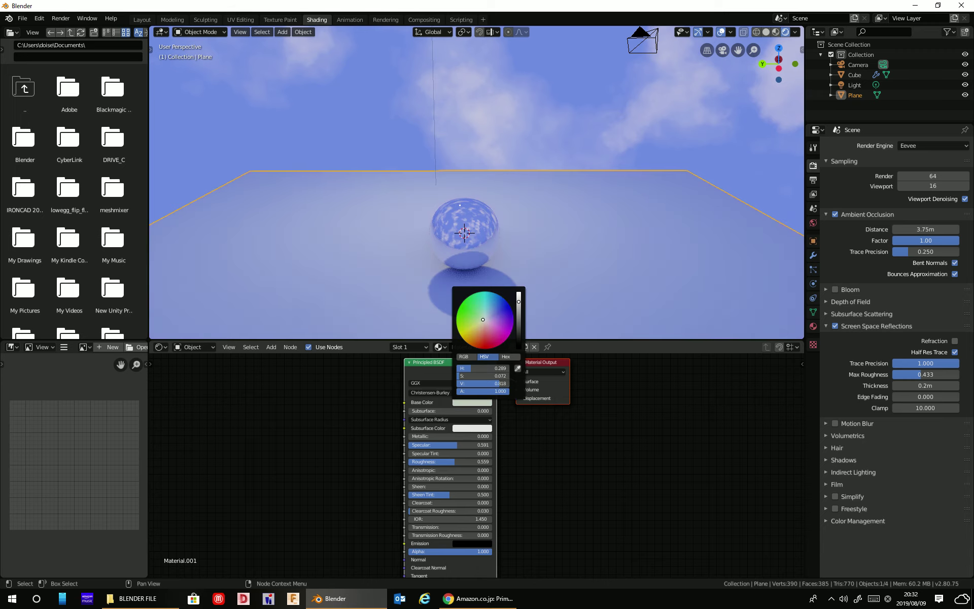
pyautogui.click(260, 348)
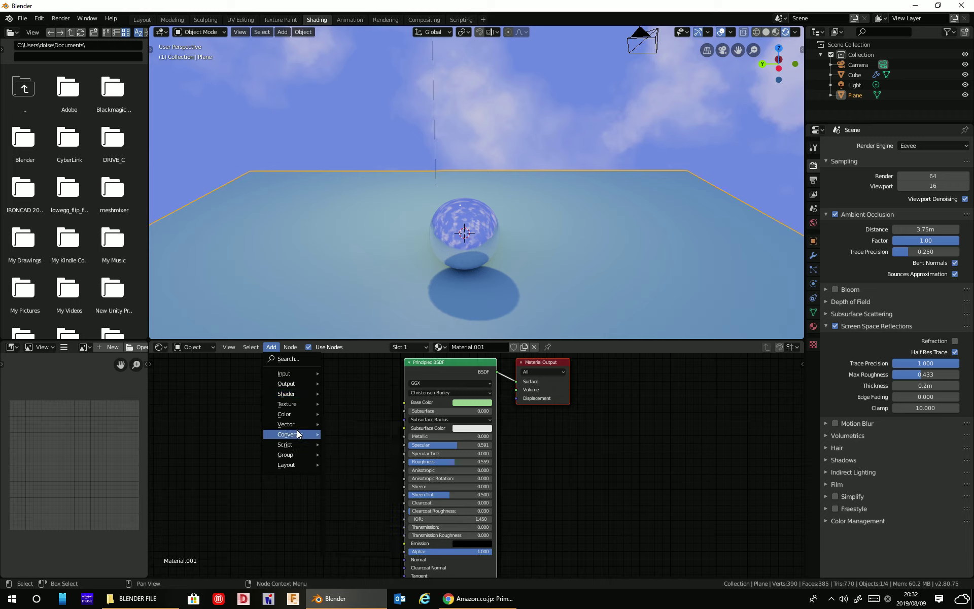
# Drive the plane's Normal with a Noise Texture at Scale 22.8, removing its Base Color link.
pyautogui.moveTo(291, 403)
pyautogui.click(361, 491)
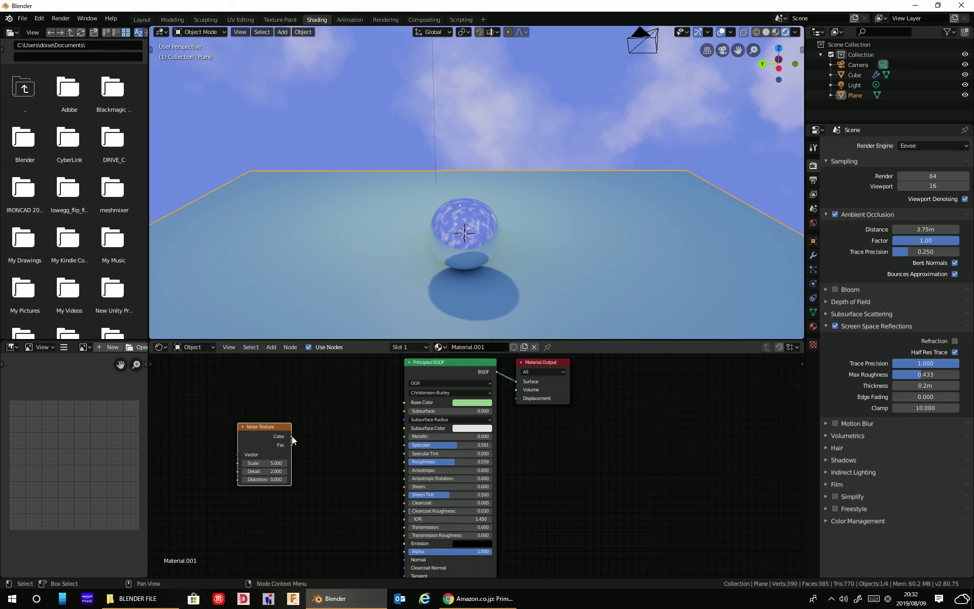
pyautogui.moveTo(292, 437); pyautogui.dragTo(405, 560)
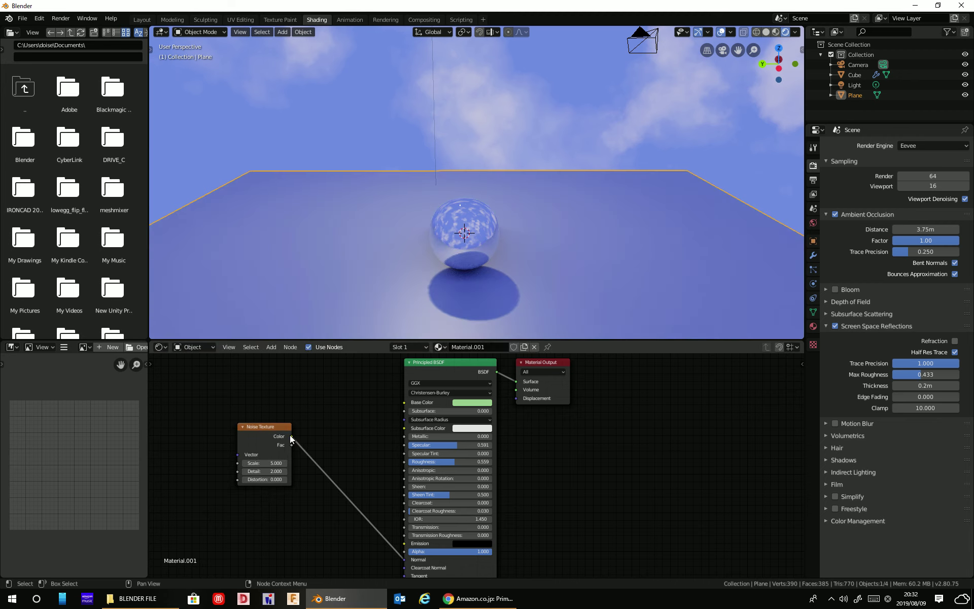
pyautogui.moveTo(292, 436); pyautogui.dragTo(404, 403)
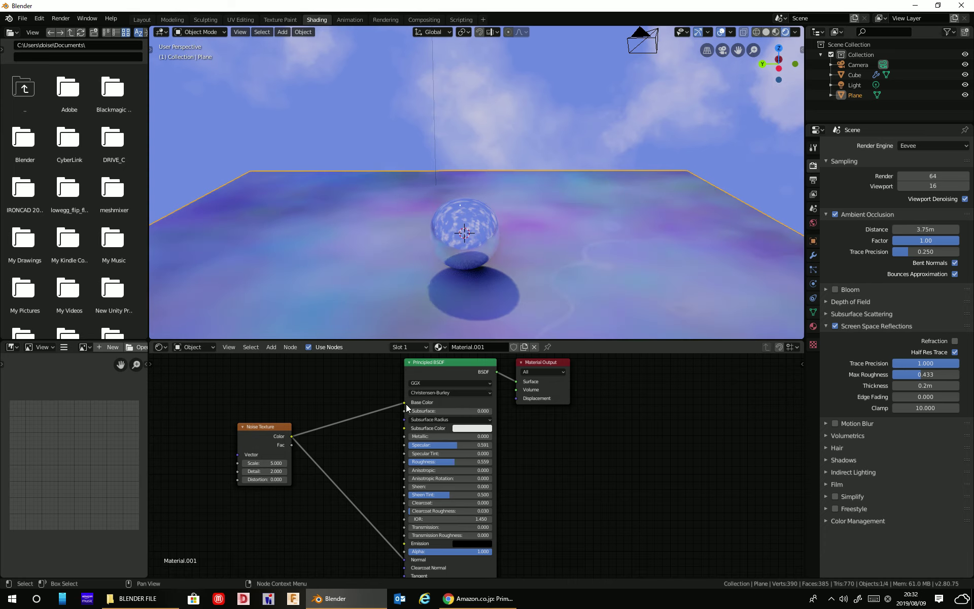
pyautogui.moveTo(540, 270)
pyautogui.mouseDown(button='middle')
pyautogui.moveTo(484, 269)
pyautogui.moveTo(534, 273)
pyautogui.mouseUp(button='middle')
pyautogui.moveTo(264, 463); pyautogui.dragTo(367, 463)
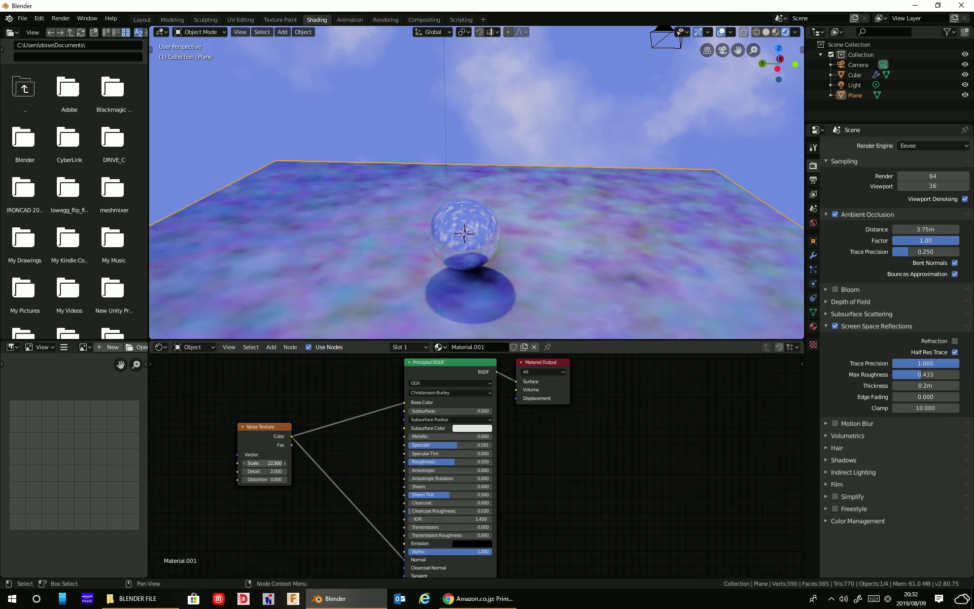
pyautogui.moveTo(405, 403); pyautogui.dragTo(351, 443)
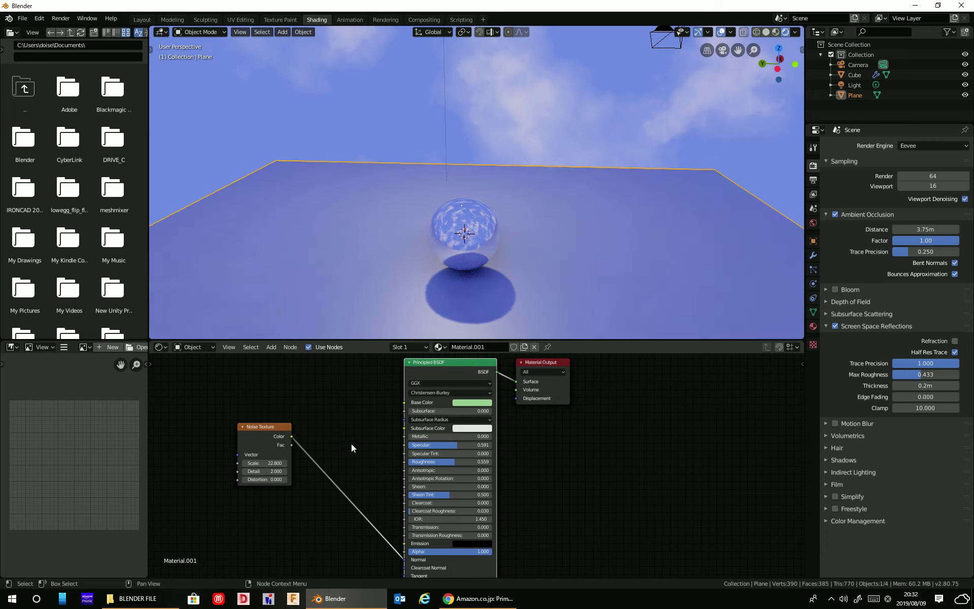
pyautogui.moveTo(596, 249)
pyautogui.mouseDown(button='middle')
pyautogui.moveTo(384, 247)
pyautogui.moveTo(398, 278)
pyautogui.mouseUp(button='middle')
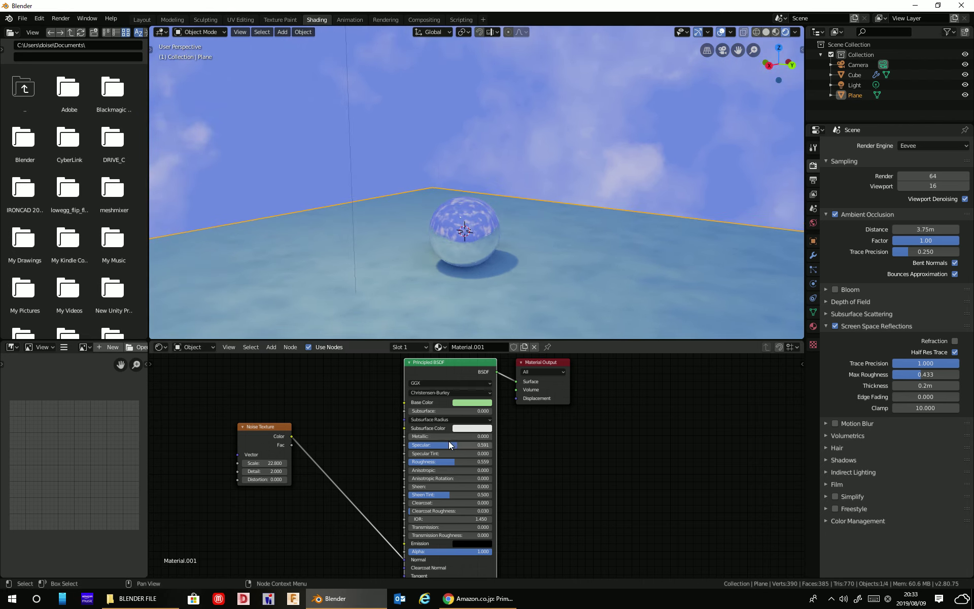
# Raise the plane's Metallic, lower its Roughness and experiment with Base Color hues.
pyautogui.moveTo(422, 436)
pyautogui.mouseDown()
pyautogui.moveTo(475, 440)
pyautogui.moveTo(449, 446)
pyautogui.mouseUp()
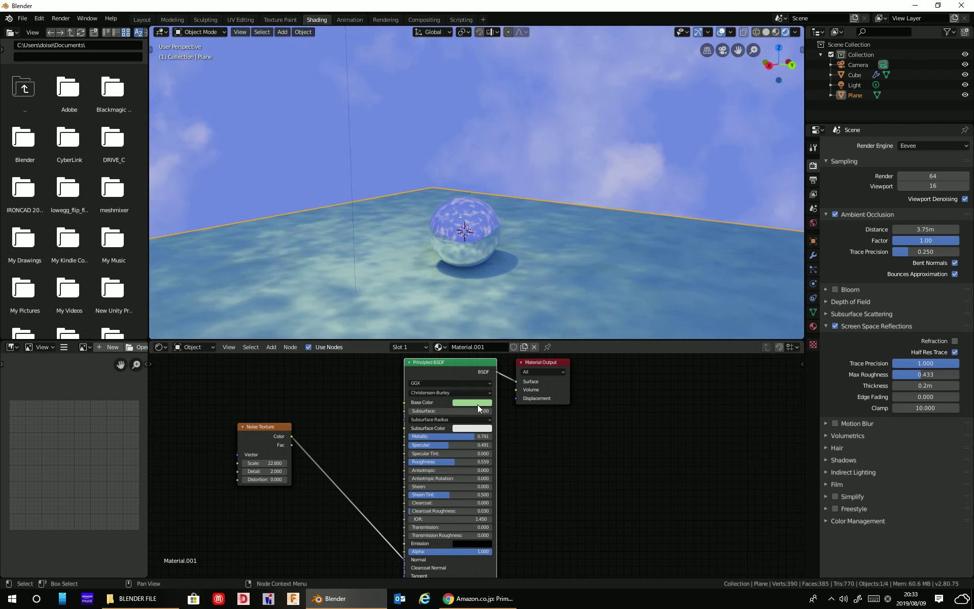
pyautogui.click(477, 403)
pyautogui.moveTo(495, 320)
pyautogui.mouseDown()
pyautogui.moveTo(480, 330)
pyautogui.moveTo(501, 314)
pyautogui.moveTo(488, 310)
pyautogui.moveTo(518, 305)
pyautogui.mouseUp()
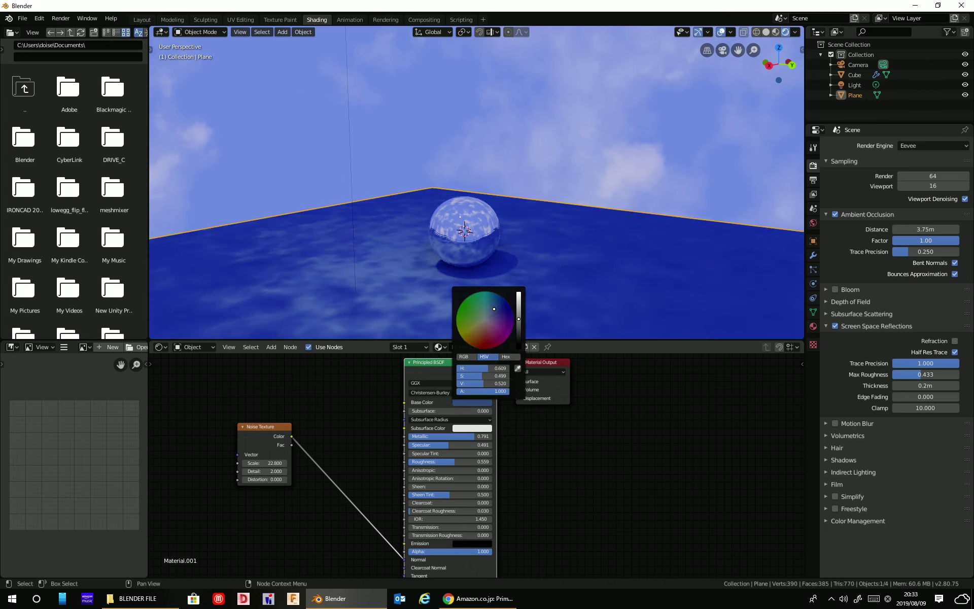
pyautogui.moveTo(448, 461)
pyautogui.mouseDown()
pyautogui.moveTo(432, 461)
pyautogui.moveTo(447, 462)
pyautogui.mouseUp()
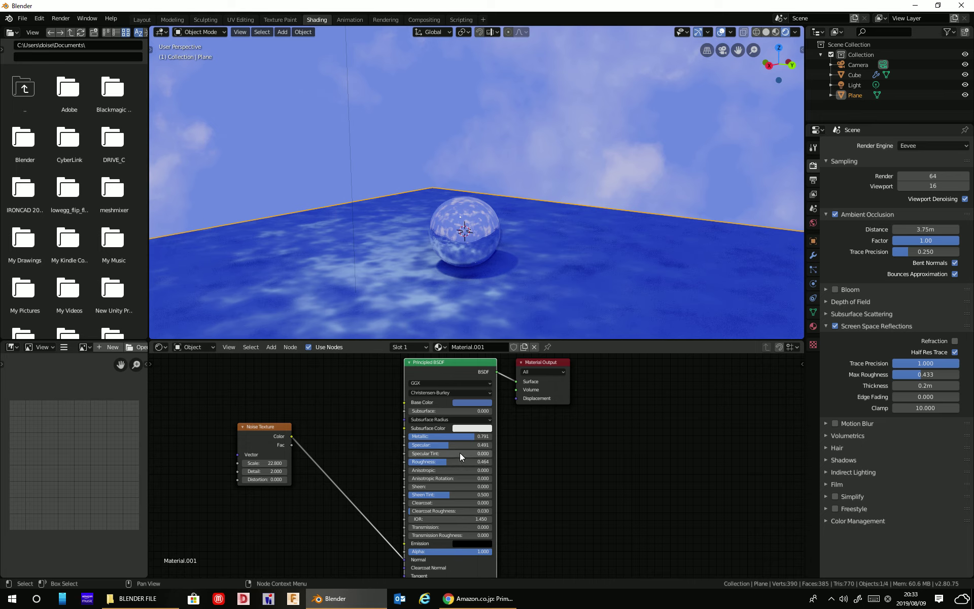
pyautogui.click(475, 403)
pyautogui.moveTo(519, 332)
pyautogui.mouseDown()
pyautogui.moveTo(519, 316)
pyautogui.moveTo(488, 314)
pyautogui.mouseUp()
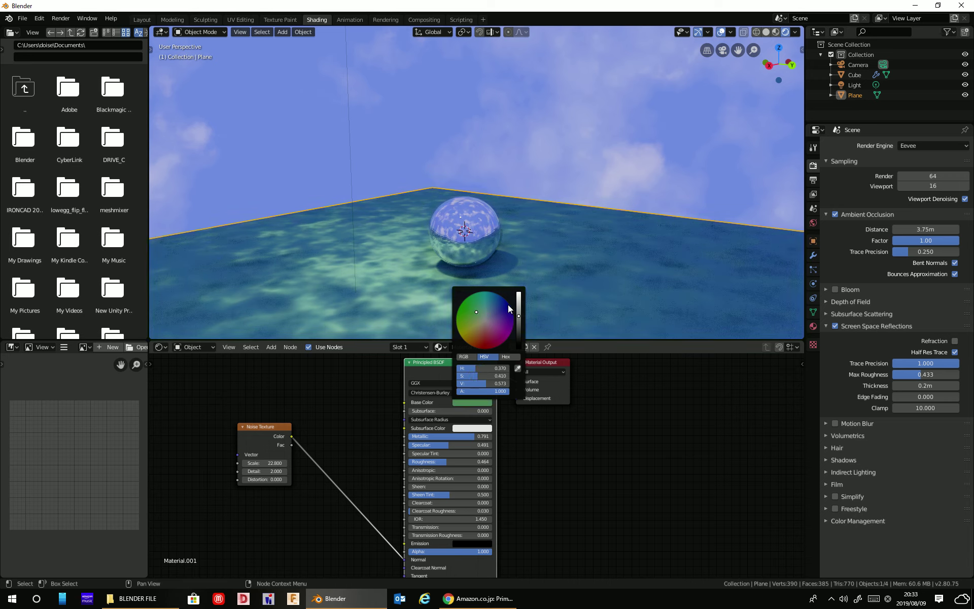
pyautogui.moveTo(518, 316); pyautogui.dragTo(471, 310)
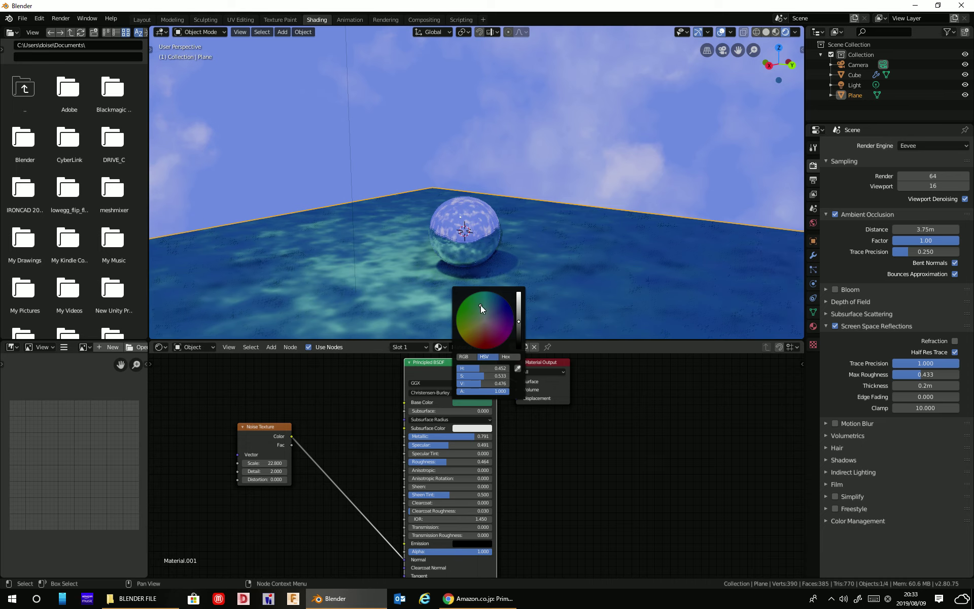
# Set the noise Scale to 68.8, Roughness to 0, and brighten the water to teal.
pyautogui.moveTo(264, 463)
pyautogui.mouseDown()
pyautogui.moveTo(239, 463)
pyautogui.moveTo(315, 463)
pyautogui.moveTo(305, 463)
pyautogui.mouseUp()
pyautogui.moveTo(406, 267); pyautogui.dragTo(626, 272, button='middle')
pyautogui.moveTo(446, 461); pyautogui.dragTo(411, 462)
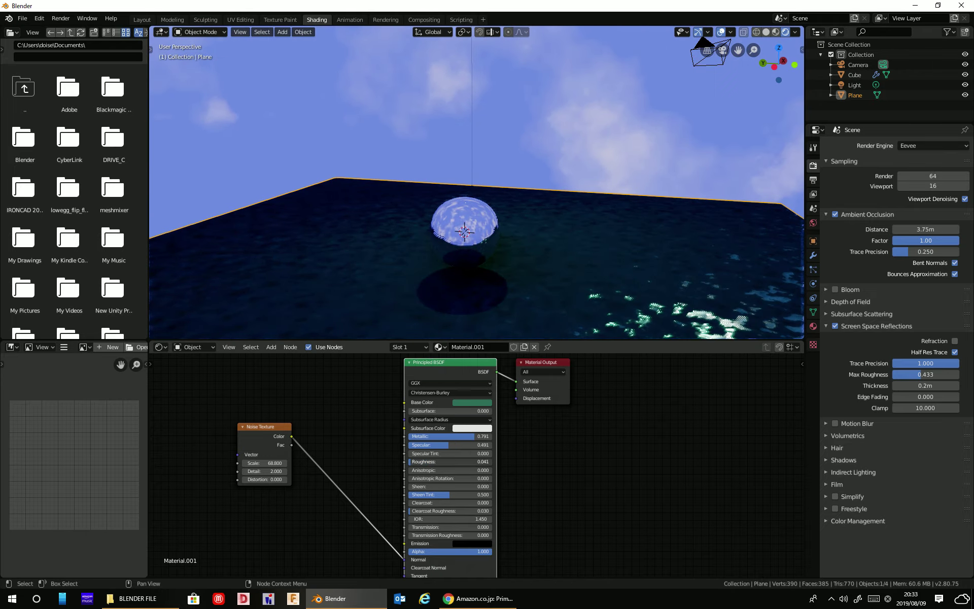
pyautogui.moveTo(477, 261)
pyautogui.mouseDown(button='middle')
pyautogui.moveTo(451, 235)
pyautogui.moveTo(464, 245)
pyautogui.mouseUp(button='middle')
pyautogui.click(479, 401)
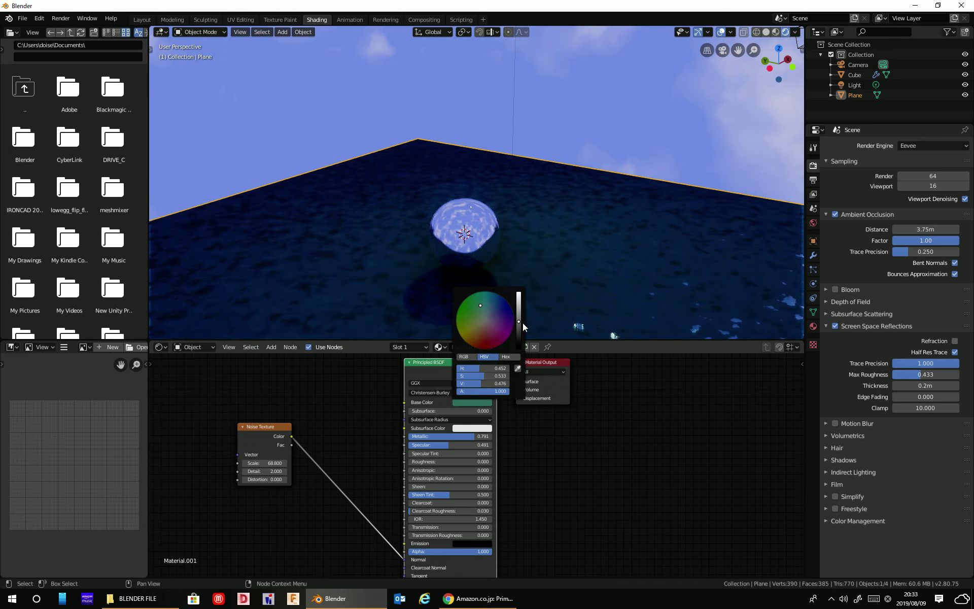
pyautogui.moveTo(519, 318); pyautogui.dragTo(518, 295)
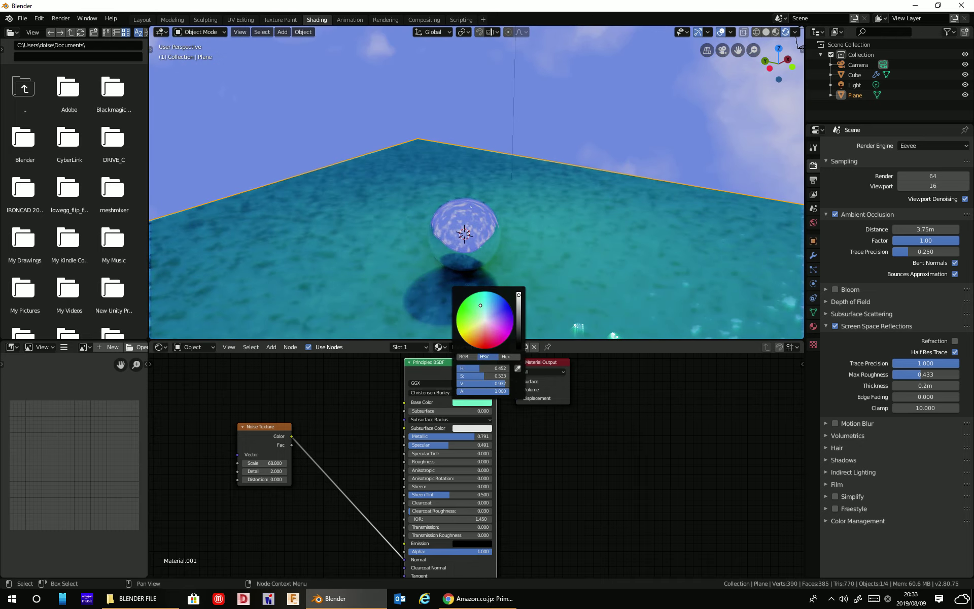
pyautogui.moveTo(518, 315)
pyautogui.mouseDown(button='middle')
pyautogui.moveTo(623, 218)
pyautogui.moveTo(618, 207)
pyautogui.moveTo(507, 239)
pyautogui.moveTo(401, 243)
pyautogui.moveTo(310, 230)
pyautogui.mouseUp(button='middle')
# Make the water fully metallic (1.0) and shift its Base Color hue toward teal.
pyautogui.click(653, 196)
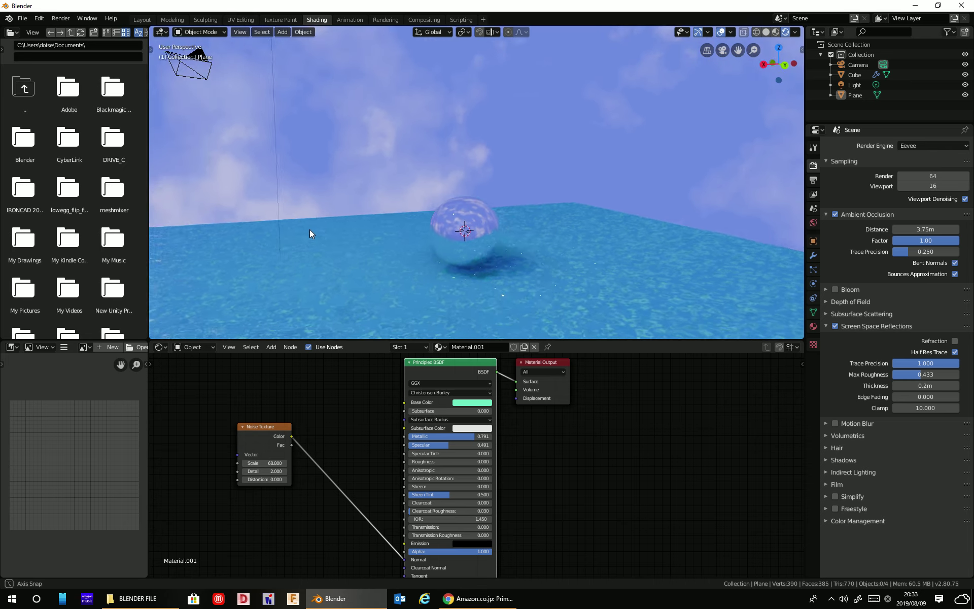
pyautogui.moveTo(449, 262)
pyautogui.mouseDown(button='middle')
pyautogui.moveTo(446, 246)
pyautogui.moveTo(418, 242)
pyautogui.mouseUp(button='middle')
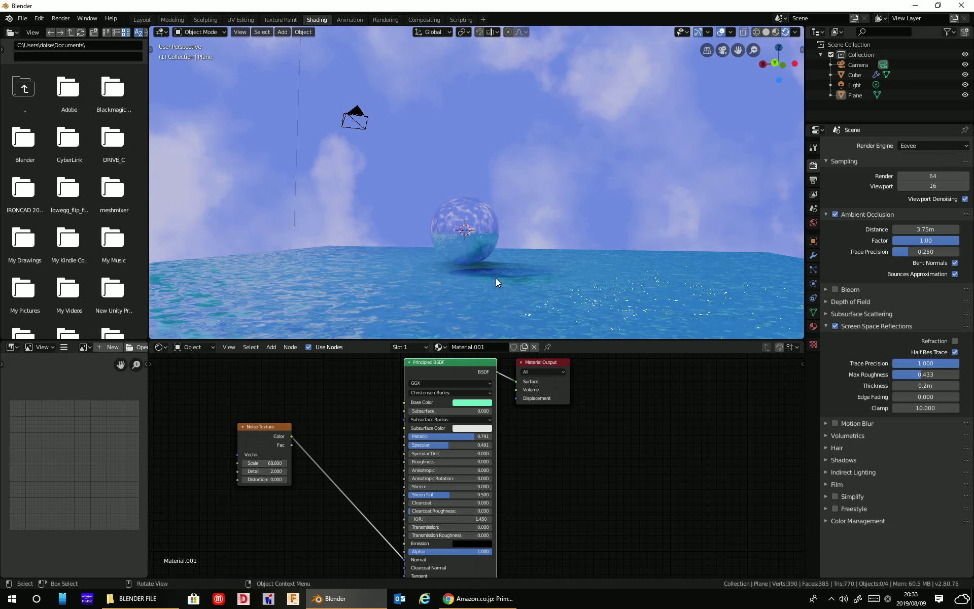
pyautogui.moveTo(497, 278)
pyautogui.mouseDown(button='middle')
pyautogui.moveTo(495, 261)
pyautogui.moveTo(481, 282)
pyautogui.mouseUp(button='middle')
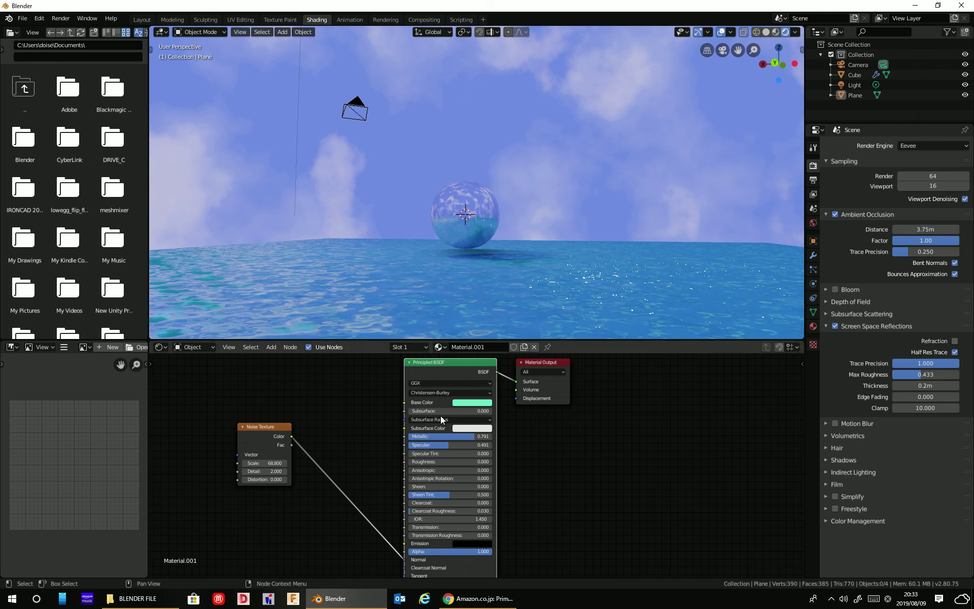
pyautogui.moveTo(475, 436); pyautogui.dragTo(492, 437)
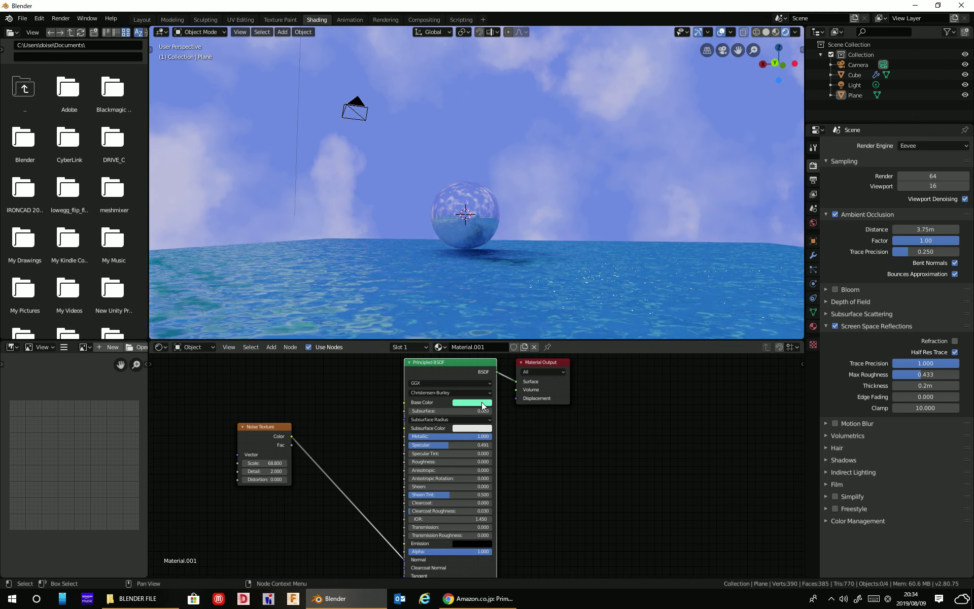
pyautogui.click(471, 402)
pyautogui.moveTo(486, 306)
pyautogui.mouseDown()
pyautogui.moveTo(477, 304)
pyautogui.moveTo(523, 308)
pyautogui.mouseUp()
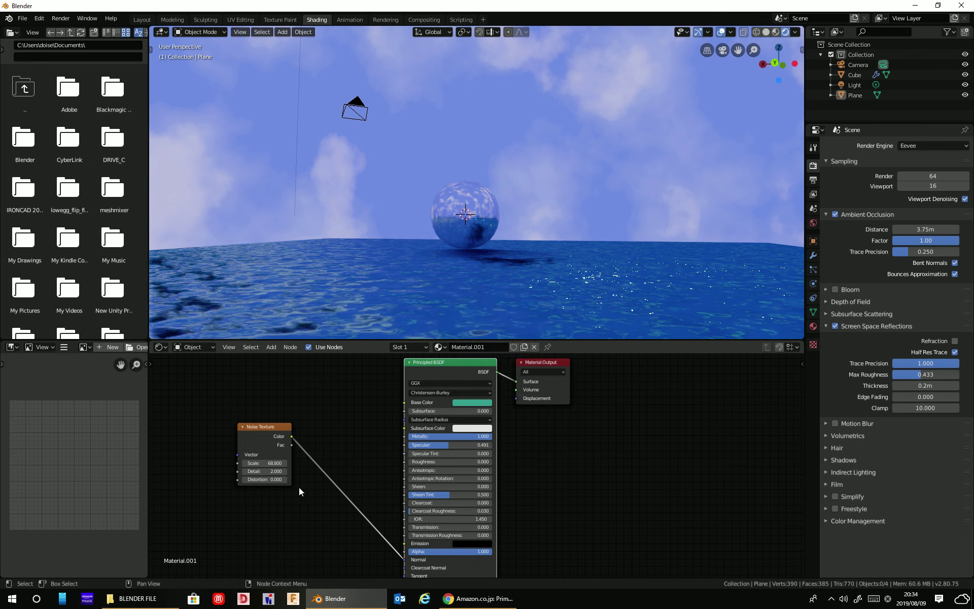
pyautogui.click(256, 347)
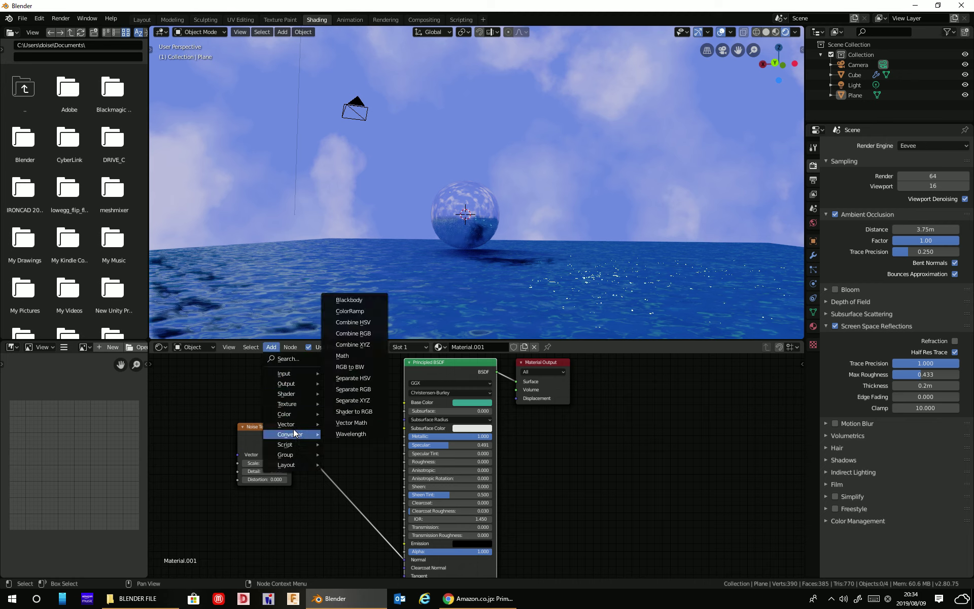
pyautogui.moveTo(287, 424)
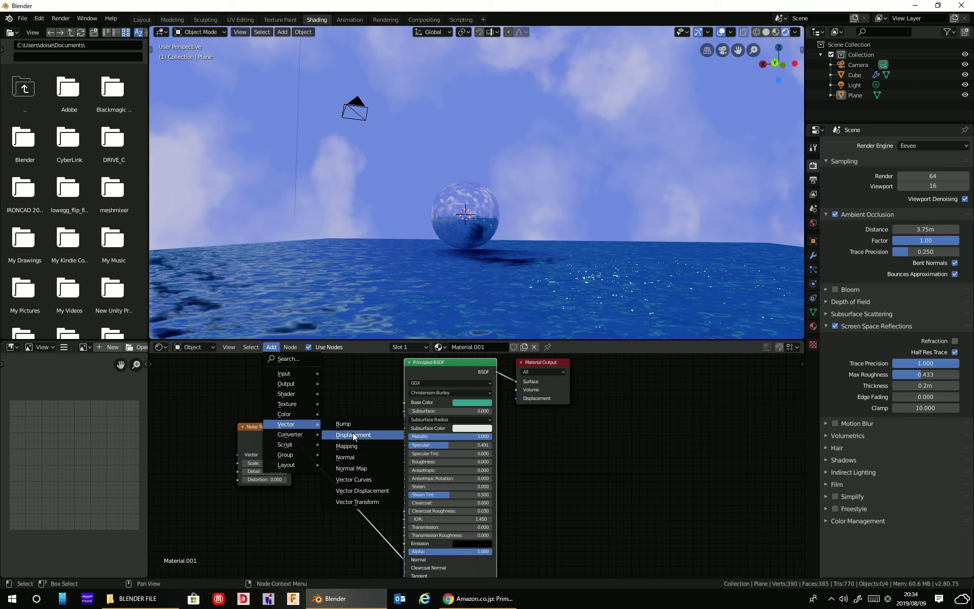
# Add a Normal vector node to the water material, then delete it as unwanted.
pyautogui.click(349, 458)
pyautogui.click(345, 397)
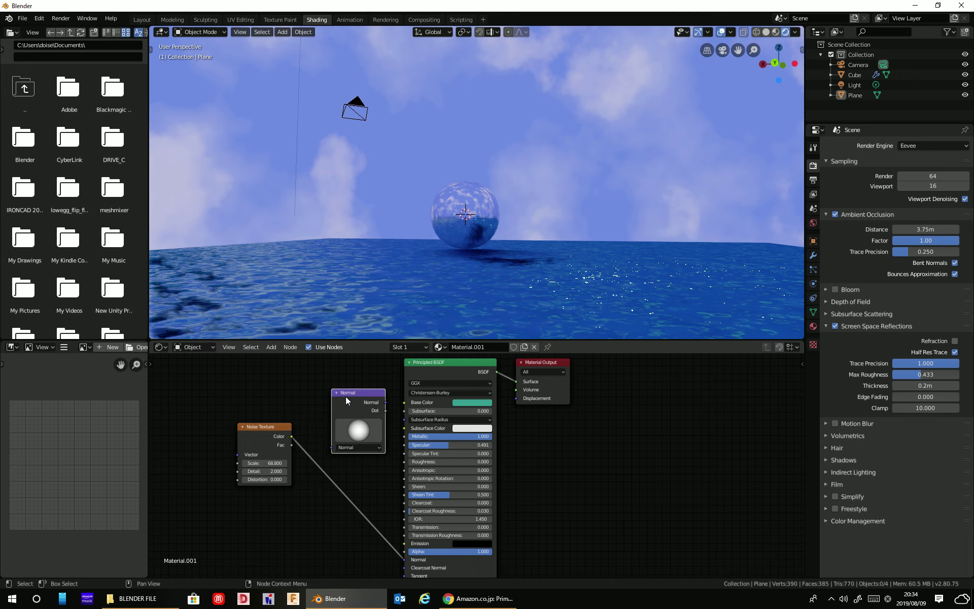
pyautogui.rightClick(346, 396)
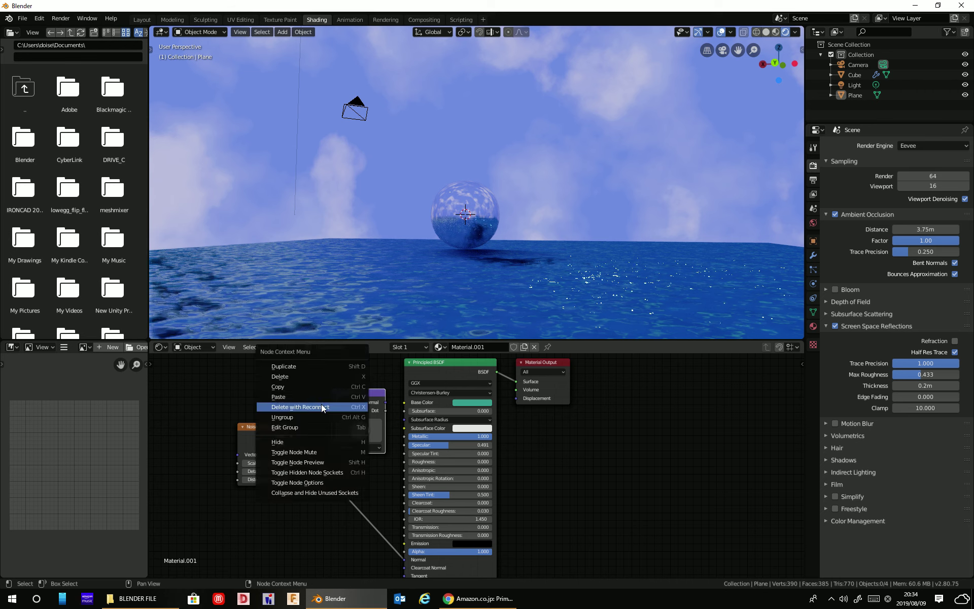
pyautogui.click(297, 375)
# Insert a Normal Map into the BSDF Normal link, fed by the Noise Color.
pyautogui.click(271, 347)
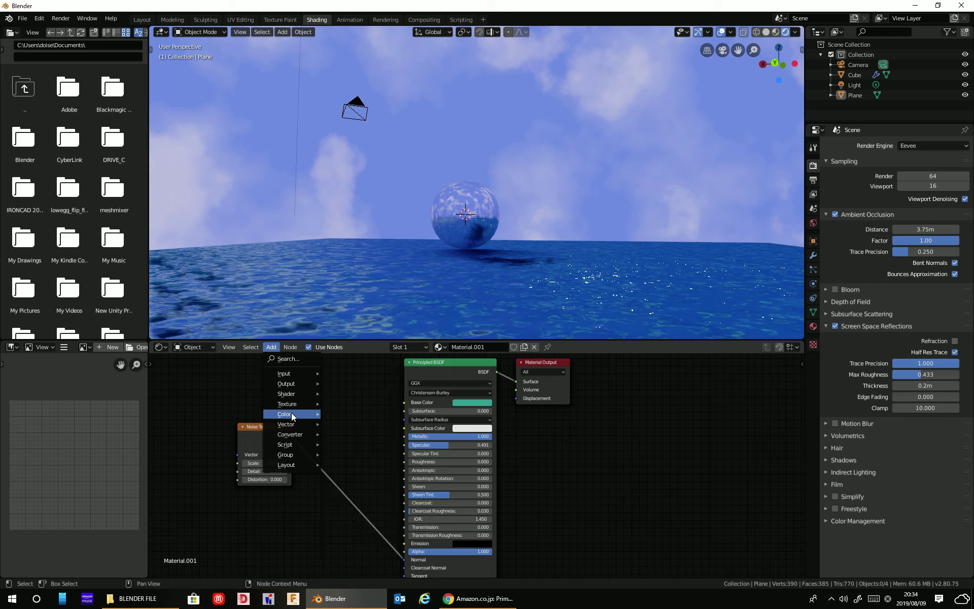
pyautogui.moveTo(289, 424)
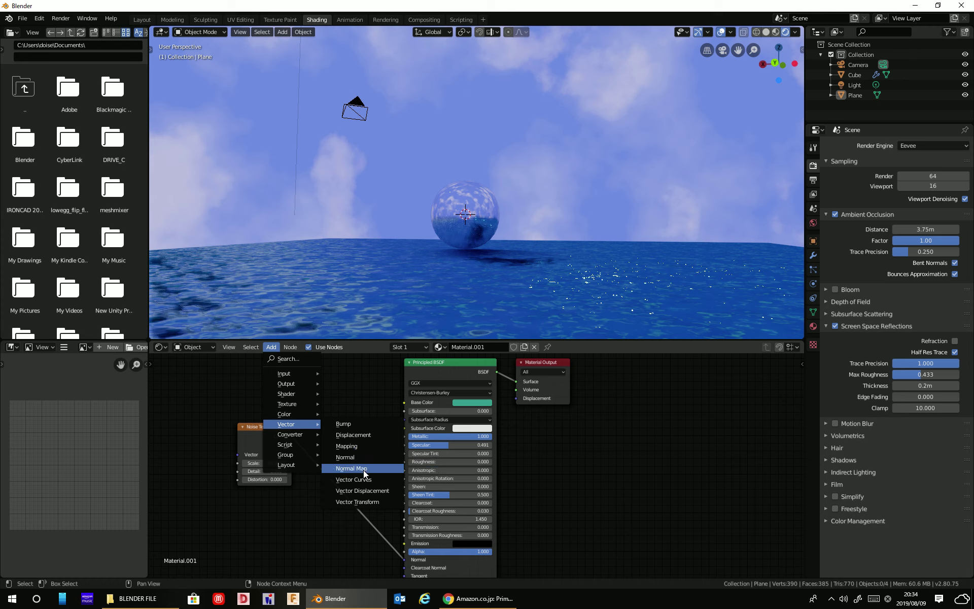
pyautogui.click(364, 471)
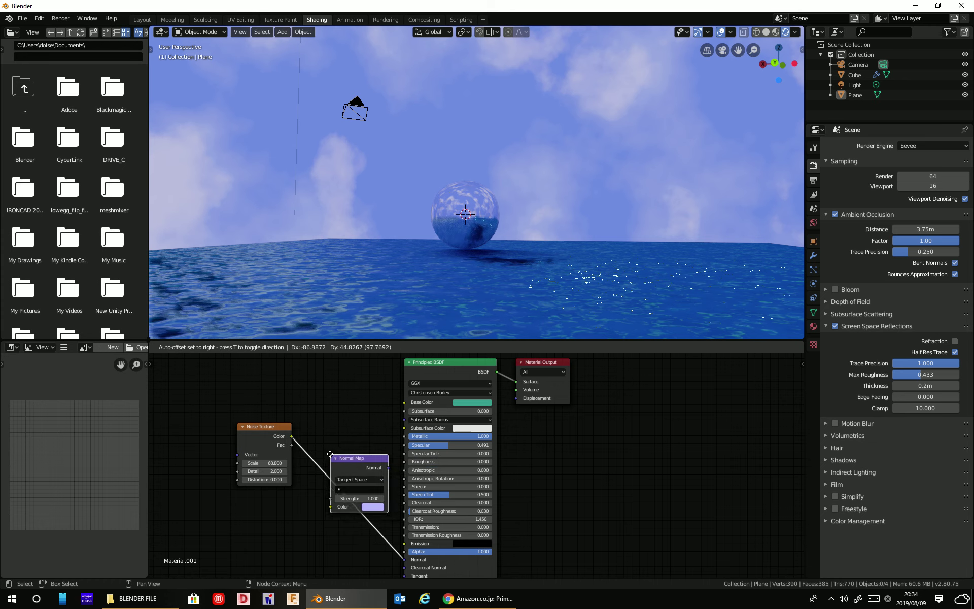
pyautogui.click(330, 454)
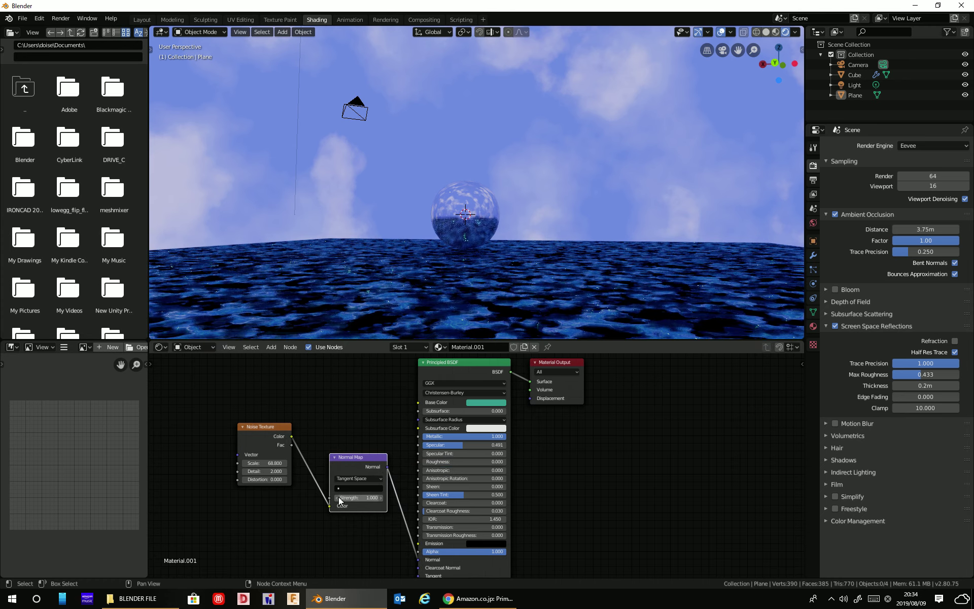
pyautogui.moveTo(328, 507); pyautogui.dragTo(329, 498)
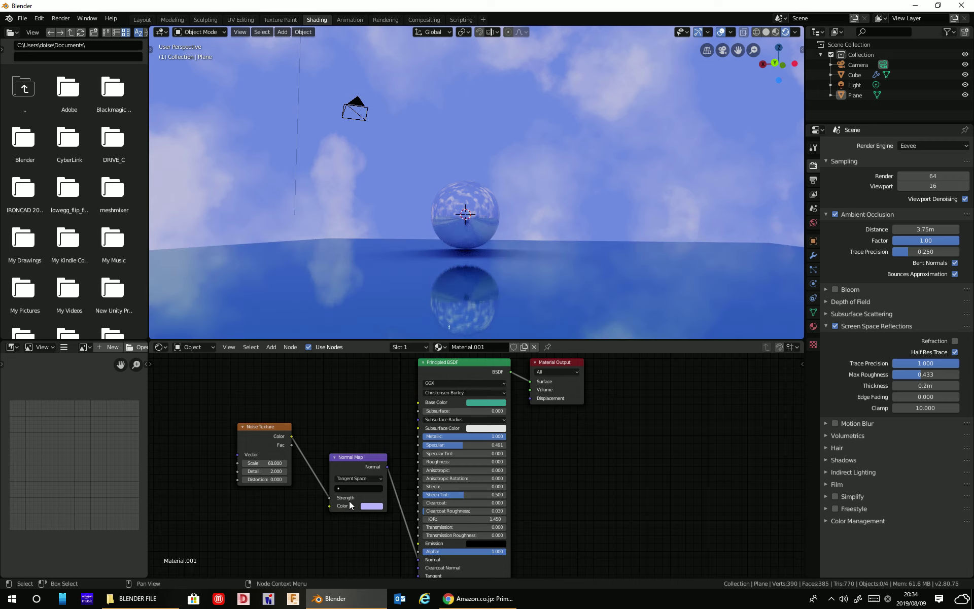
pyautogui.moveTo(330, 499)
pyautogui.mouseDown()
pyautogui.moveTo(330, 507)
pyautogui.moveTo(351, 500)
pyautogui.mouseUp()
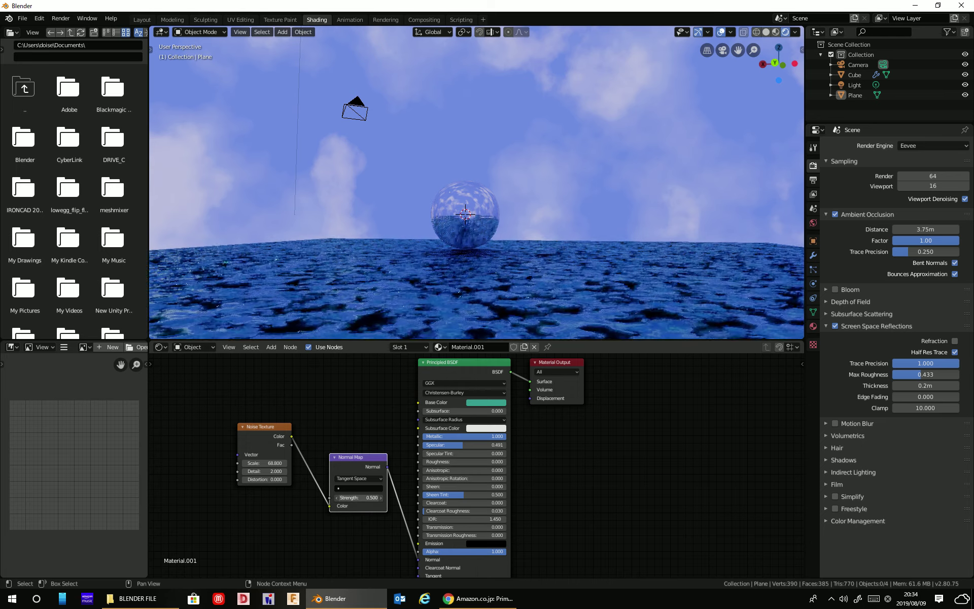
# Try the Normal Map space options and settle on World Space.
pyautogui.click(372, 480)
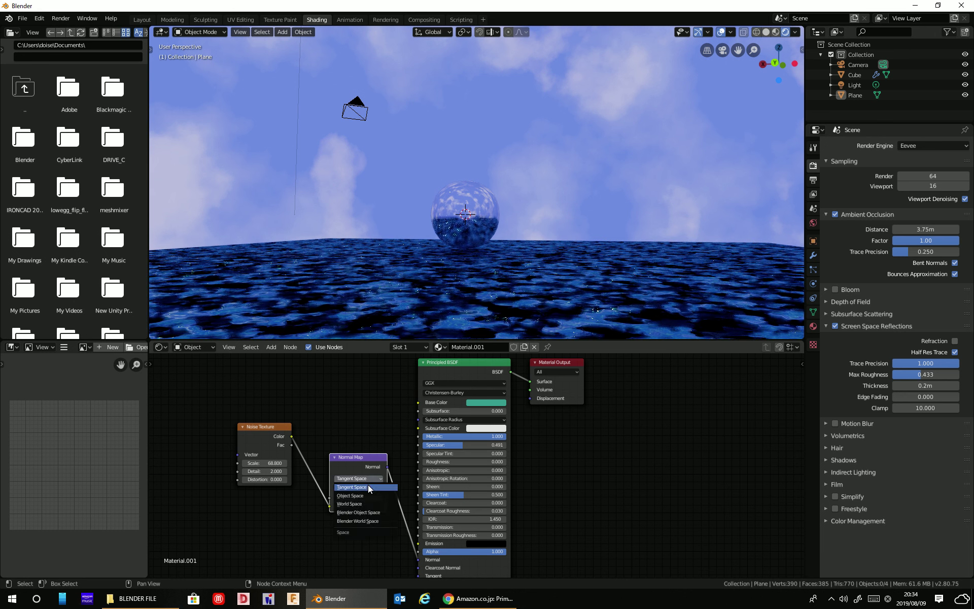
pyautogui.click(364, 495)
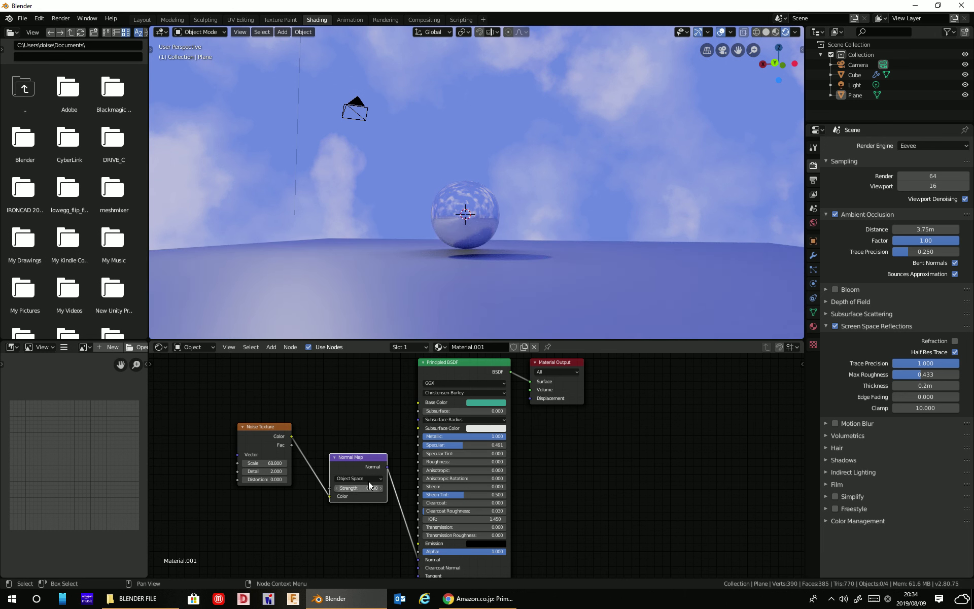
pyautogui.click(368, 479)
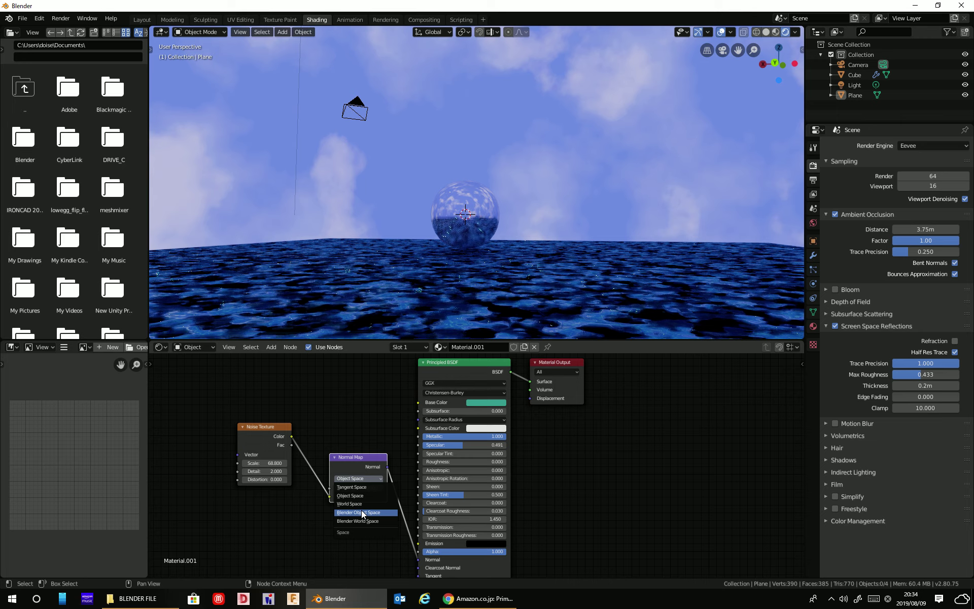
pyautogui.click(362, 513)
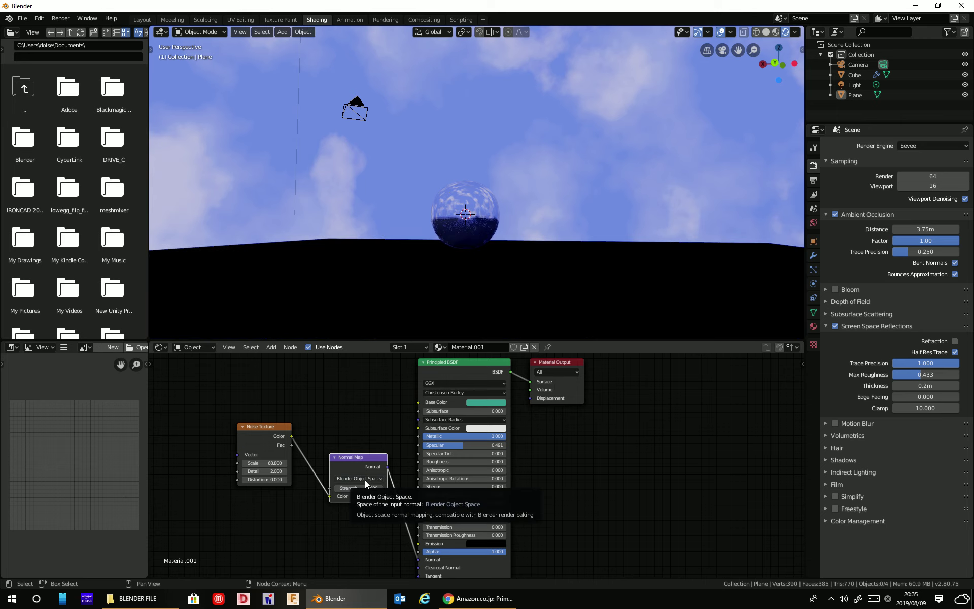
pyautogui.click(364, 480)
pyautogui.click(360, 521)
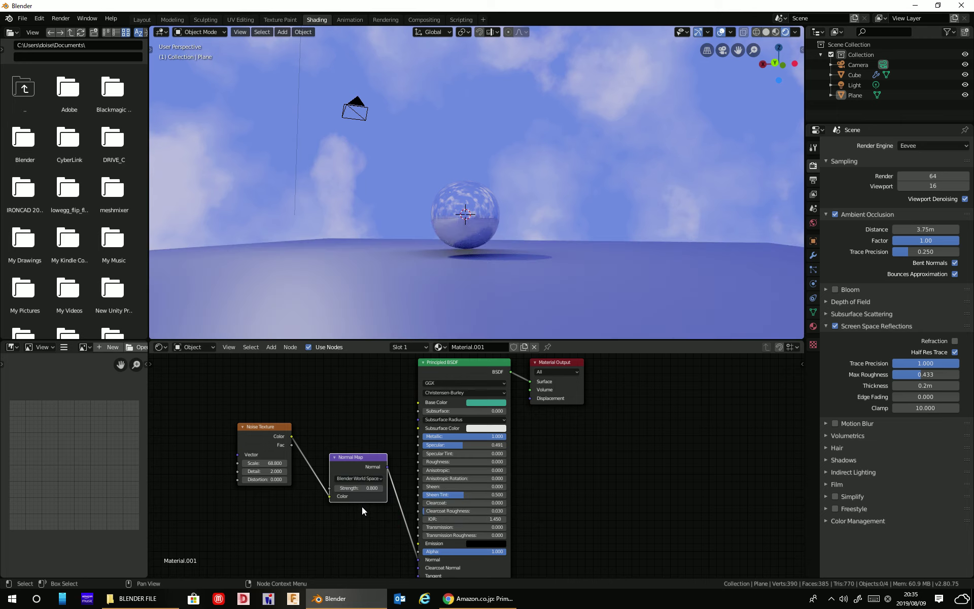
pyautogui.click(368, 478)
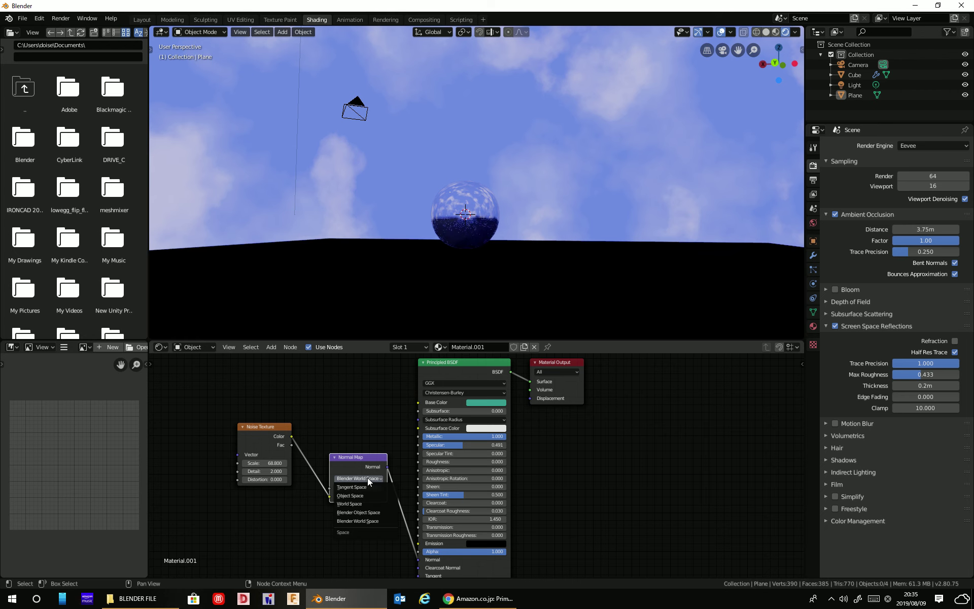
pyautogui.click(359, 501)
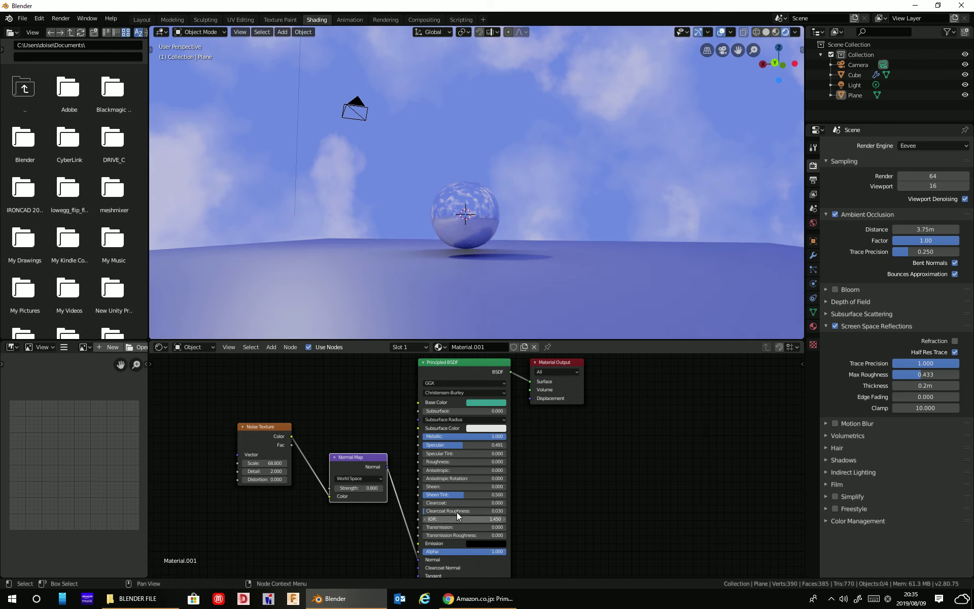
pyautogui.moveTo(354, 469); pyautogui.dragTo(351, 453)
# Set Normal Map Strength to 0.400 and Noise Scale to 43.300.
pyautogui.moveTo(546, 270)
pyautogui.mouseDown(button='middle')
pyautogui.moveTo(582, 299)
pyautogui.moveTo(607, 281)
pyautogui.mouseUp(button='middle')
pyautogui.moveTo(366, 470)
pyautogui.mouseDown()
pyautogui.moveTo(345, 470)
pyautogui.moveTo(376, 473)
pyautogui.mouseUp()
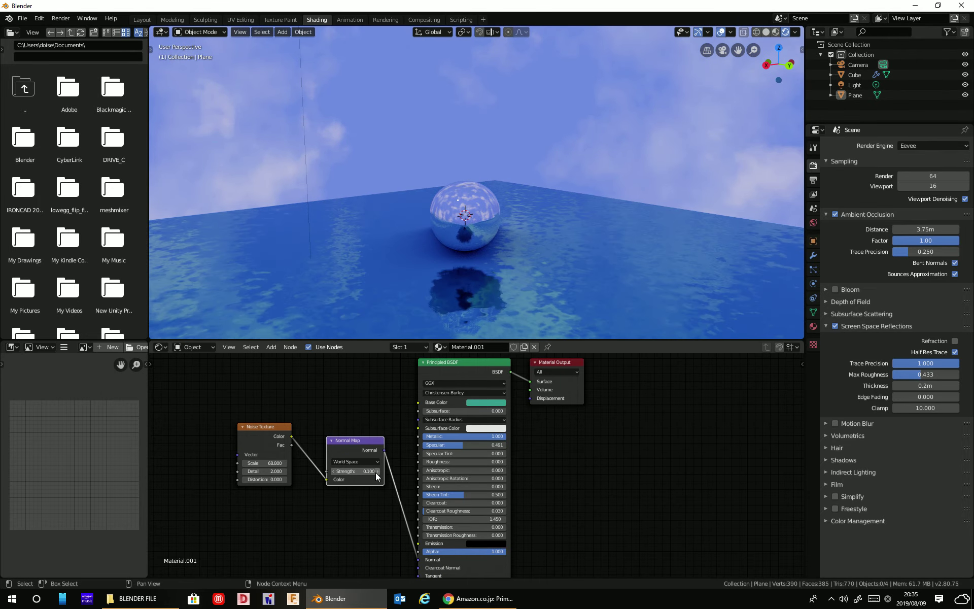
pyautogui.click(376, 473)
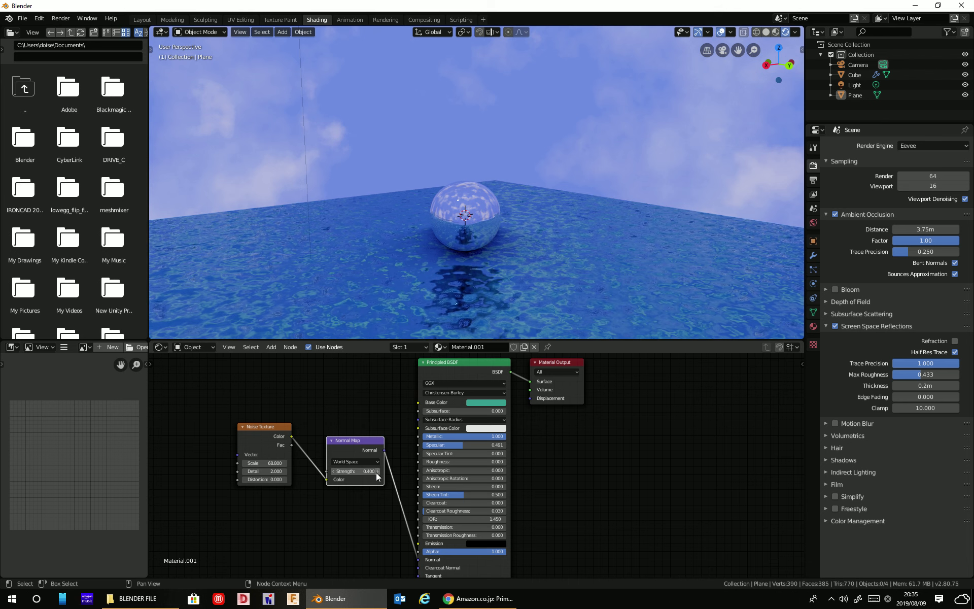
pyautogui.moveTo(270, 463); pyautogui.dragTo(249, 463)
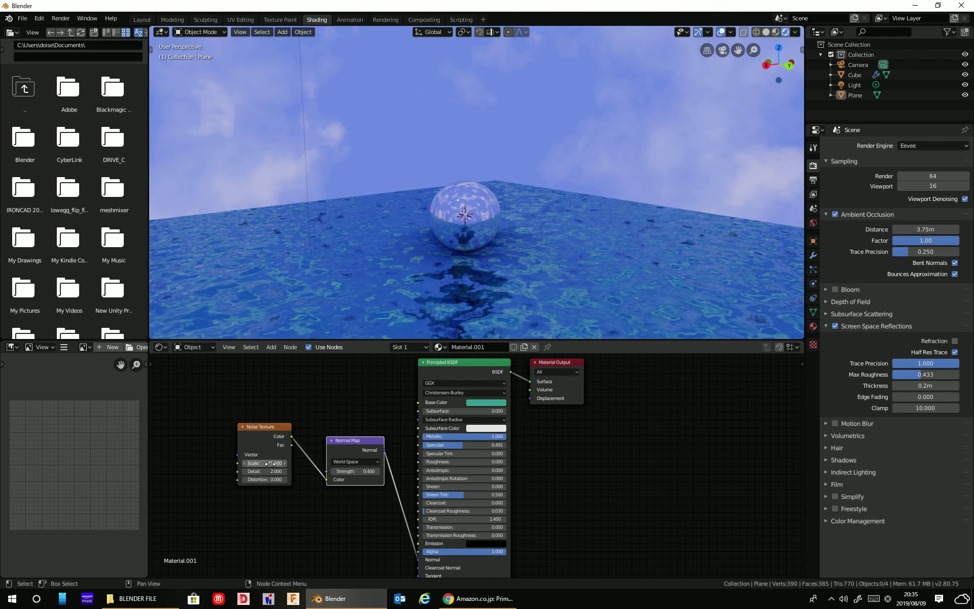
# Lower the noise scale to 41.500 and darken the water's base colour to near-grey.
pyautogui.moveTo(538, 305)
pyautogui.mouseDown(button='middle')
pyautogui.moveTo(564, 225)
pyautogui.moveTo(528, 311)
pyautogui.mouseUp(button='middle')
pyautogui.click(497, 404)
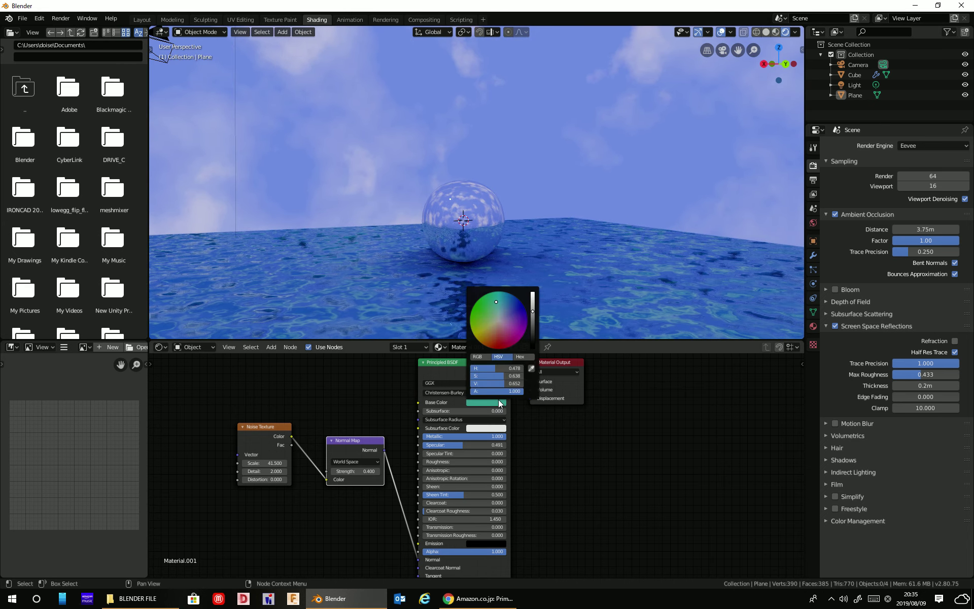
pyautogui.moveTo(535, 315)
pyautogui.mouseDown()
pyautogui.moveTo(533, 338)
pyautogui.moveTo(533, 330)
pyautogui.mouseUp()
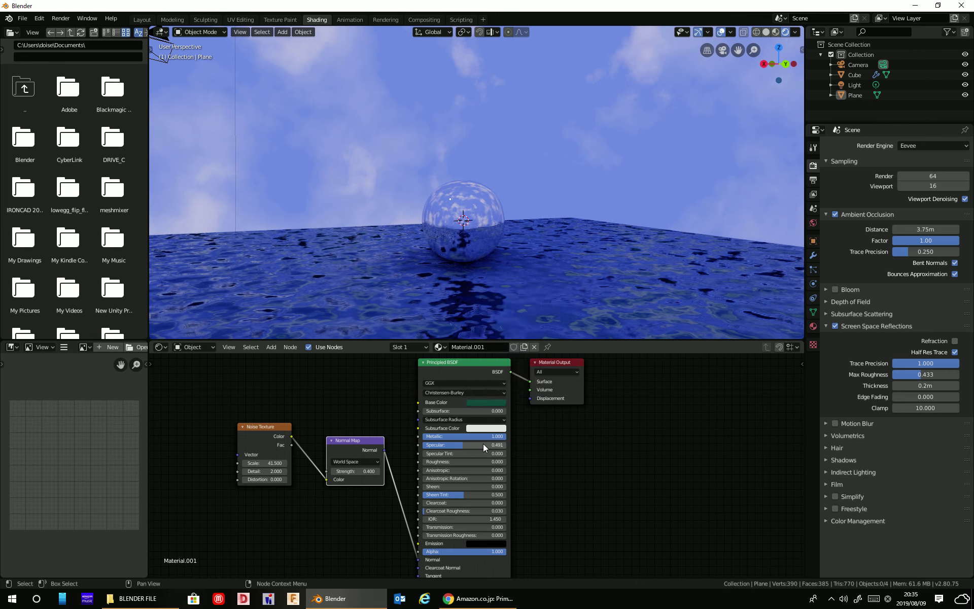
pyautogui.click(495, 402)
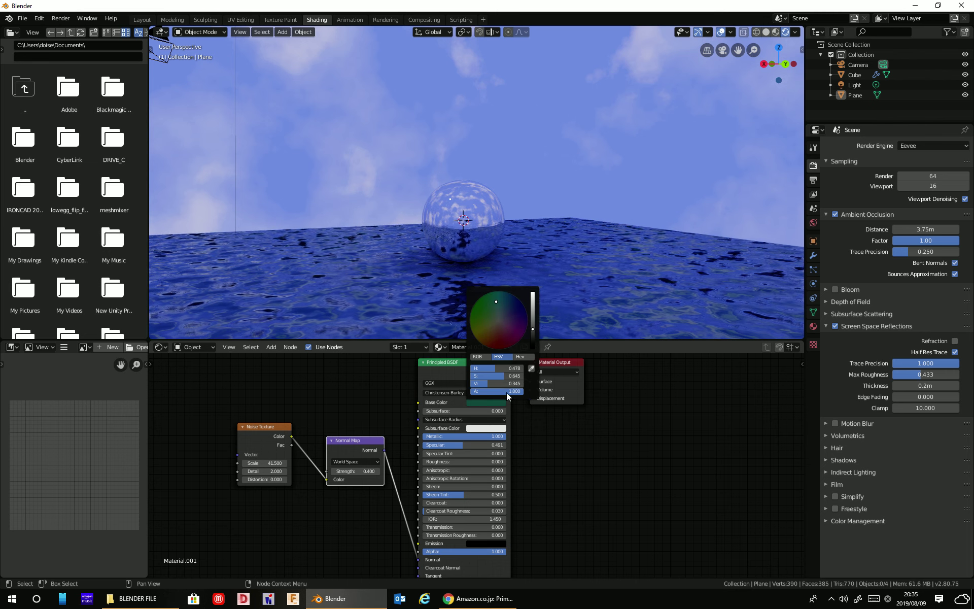
pyautogui.moveTo(502, 314); pyautogui.dragTo(500, 321)
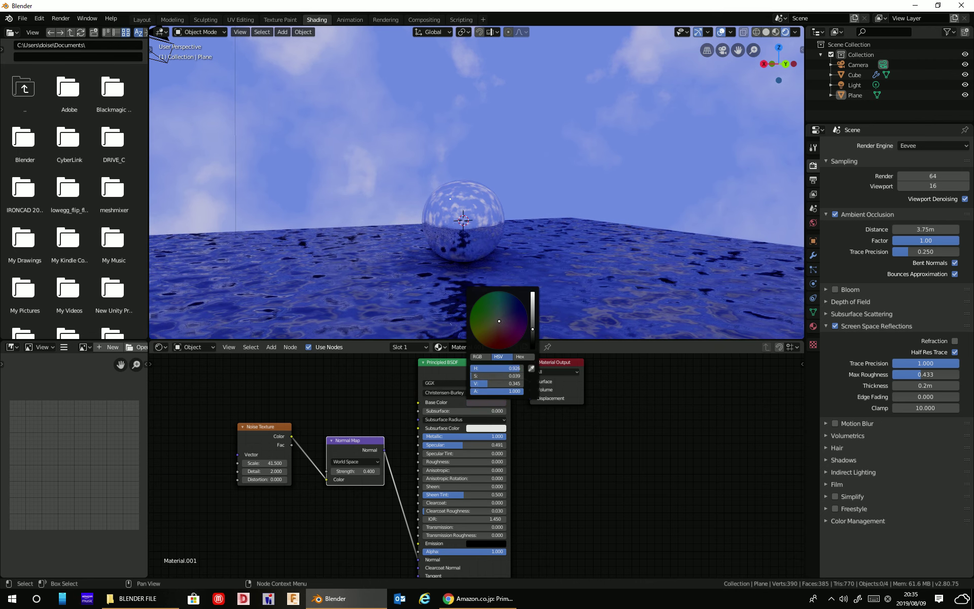
# Reduce the Noise Texture detail to 0.800 for smoother water.
pyautogui.moveTo(650, 229)
pyautogui.mouseDown(button='middle')
pyautogui.moveTo(701, 257)
pyautogui.moveTo(536, 290)
pyautogui.mouseUp(button='middle')
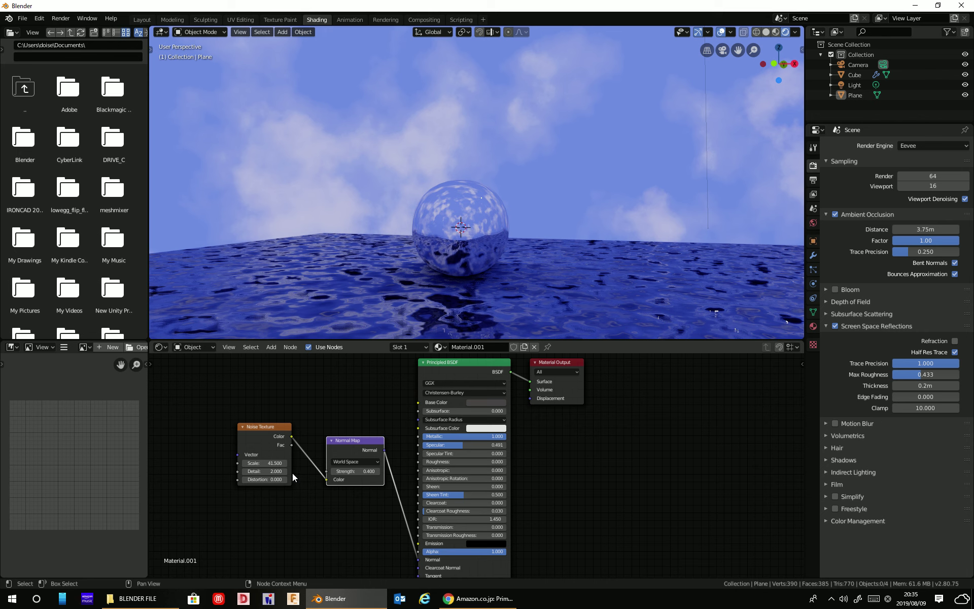
pyautogui.moveTo(274, 469)
pyautogui.mouseDown()
pyautogui.moveTo(254, 470)
pyautogui.moveTo(269, 470)
pyautogui.mouseUp()
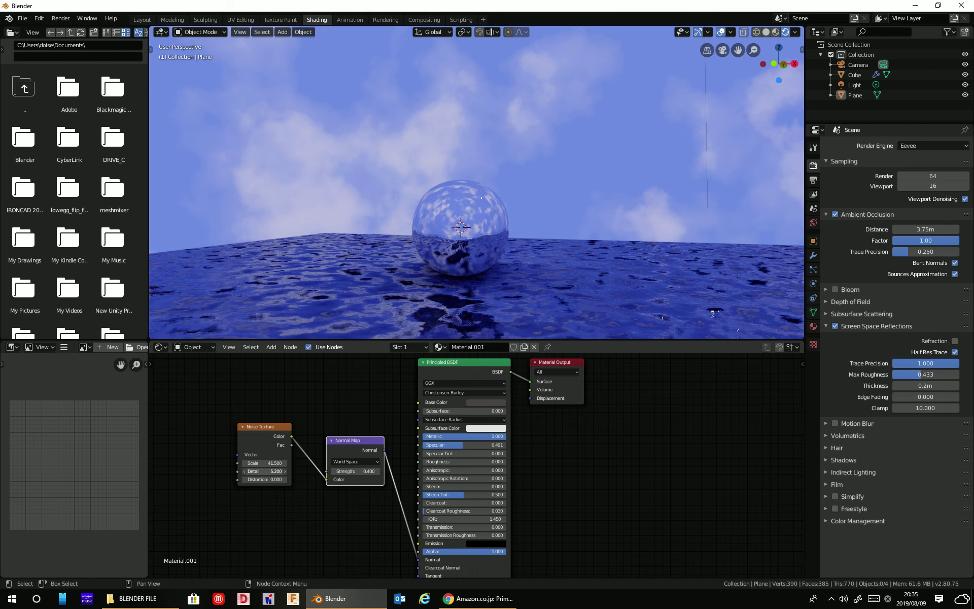
pyautogui.moveTo(269, 470)
pyautogui.mouseDown()
pyautogui.moveTo(285, 479)
pyautogui.moveTo(274, 479)
pyautogui.mouseUp()
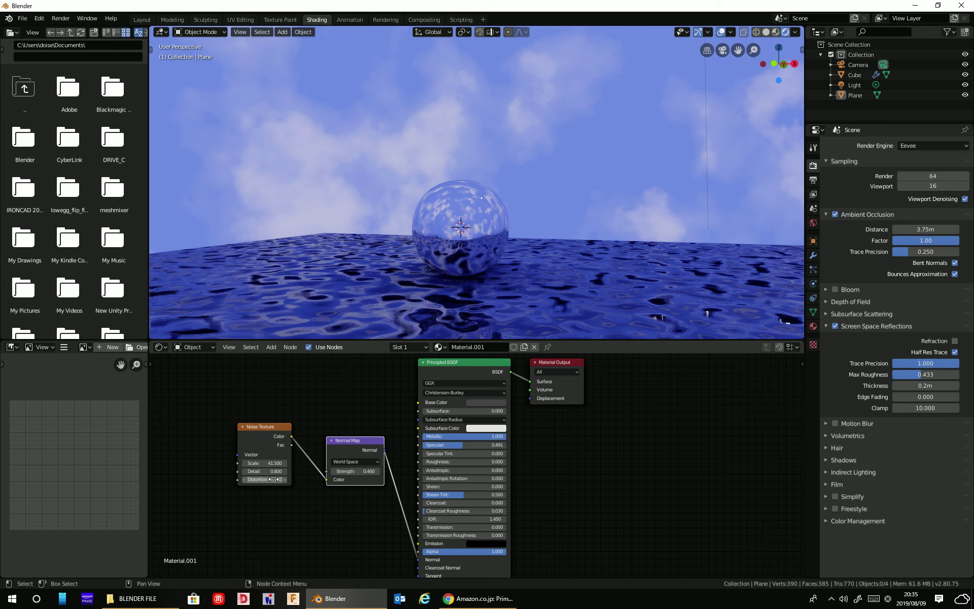
pyautogui.moveTo(606, 303)
pyautogui.mouseDown(button='middle')
pyautogui.moveTo(631, 330)
pyautogui.moveTo(597, 324)
pyautogui.mouseUp(button='middle')
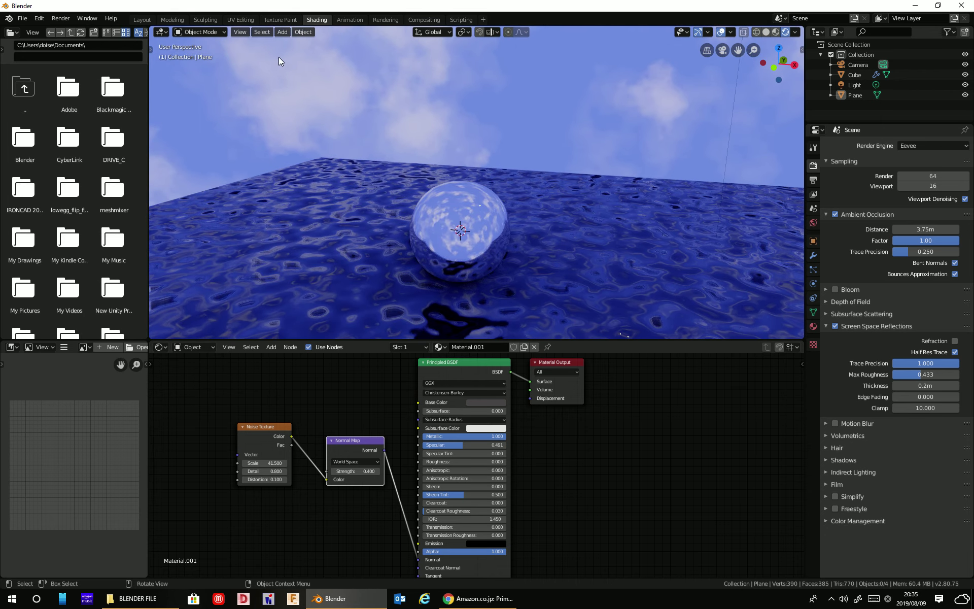
# Add a cone and place it left of the mirror sphere.
pyautogui.click(282, 32)
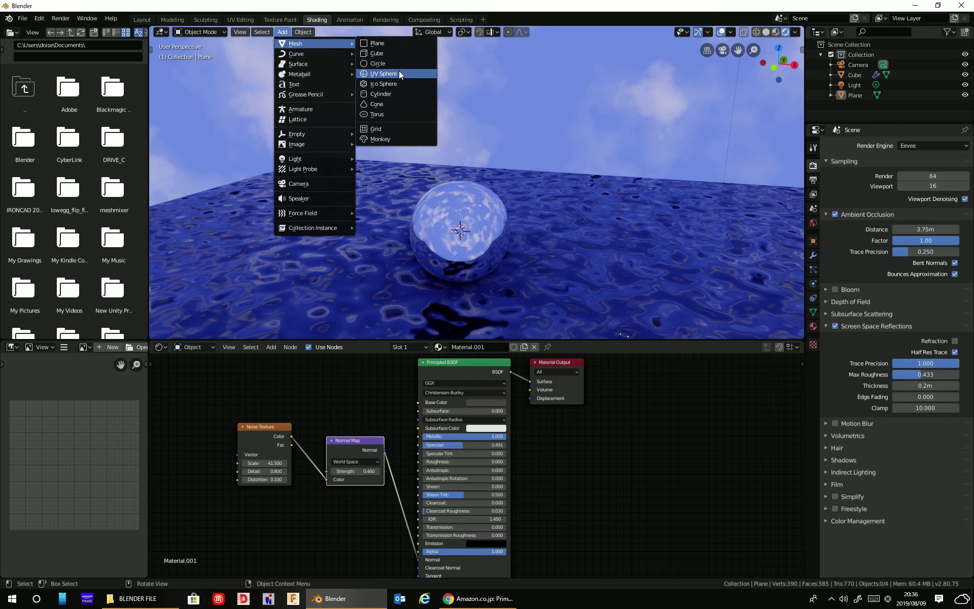
pyautogui.click(392, 104)
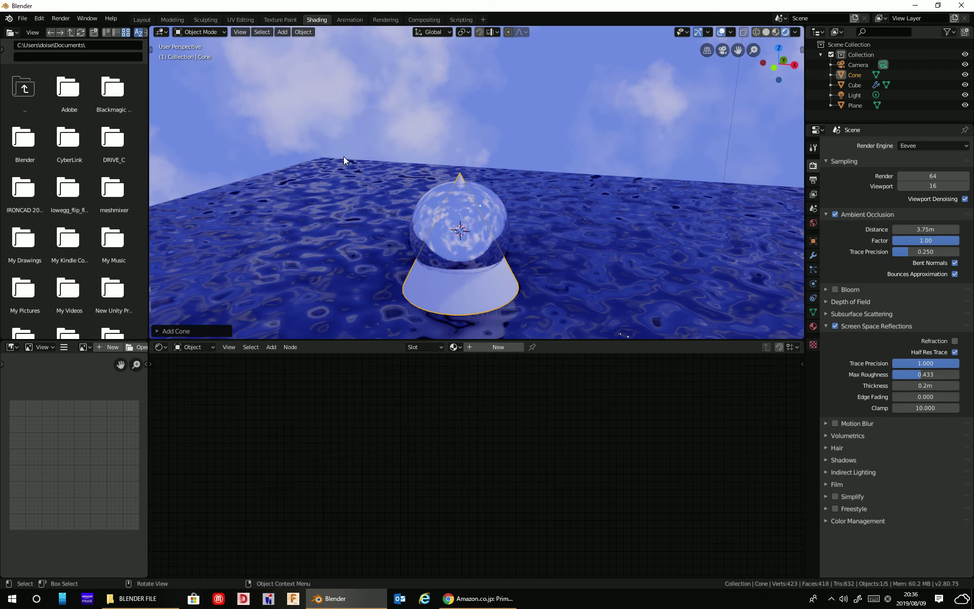
pyautogui.moveTo(344, 160); pyautogui.dragTo(379, 141, button='middle')
pyautogui.press('g')
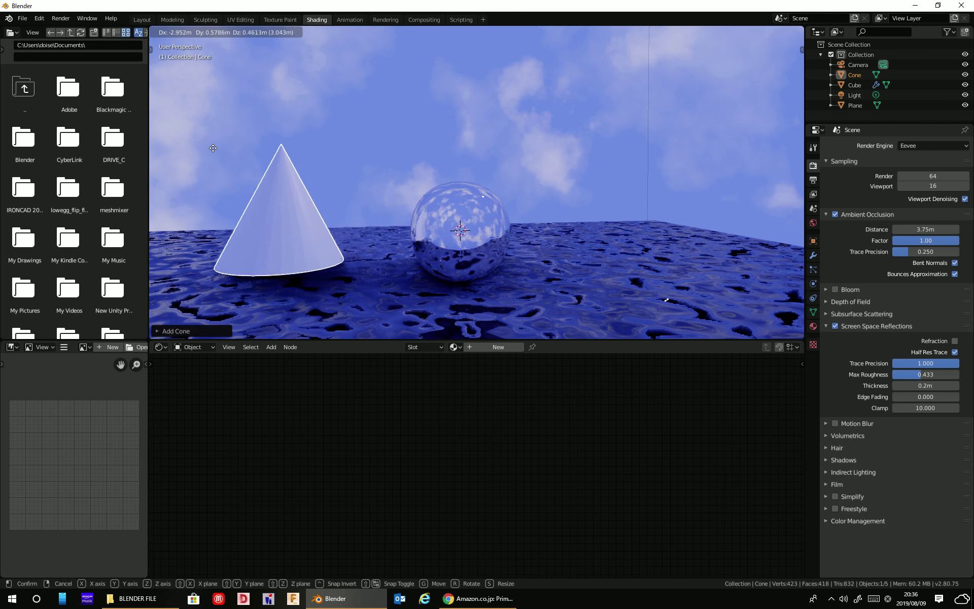
pyautogui.click(217, 149)
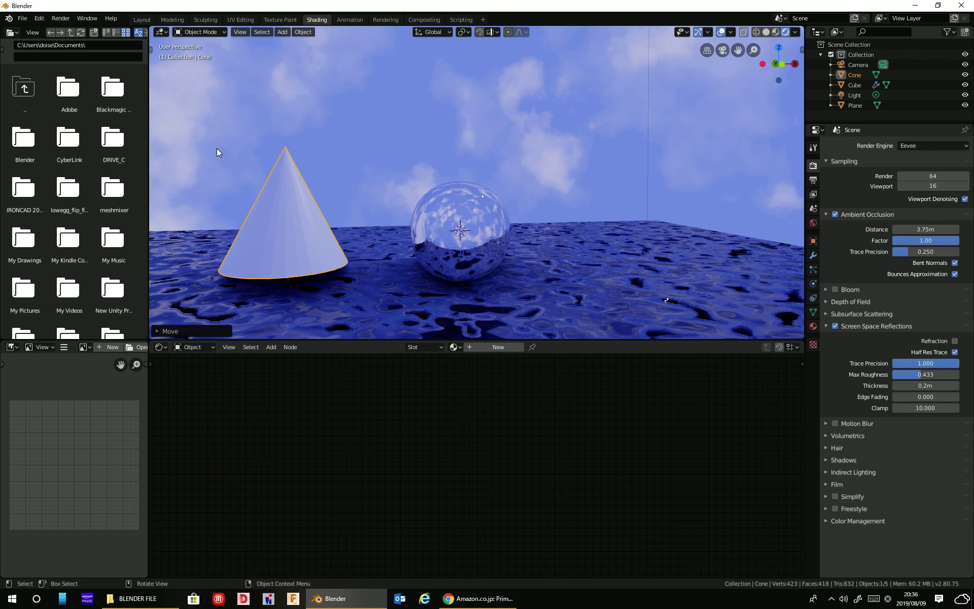
# Give the cone a new red metallic material with roughness about 0.309.
pyautogui.click(483, 349)
pyautogui.click(480, 402)
pyautogui.moveTo(489, 339); pyautogui.dragTo(491, 336)
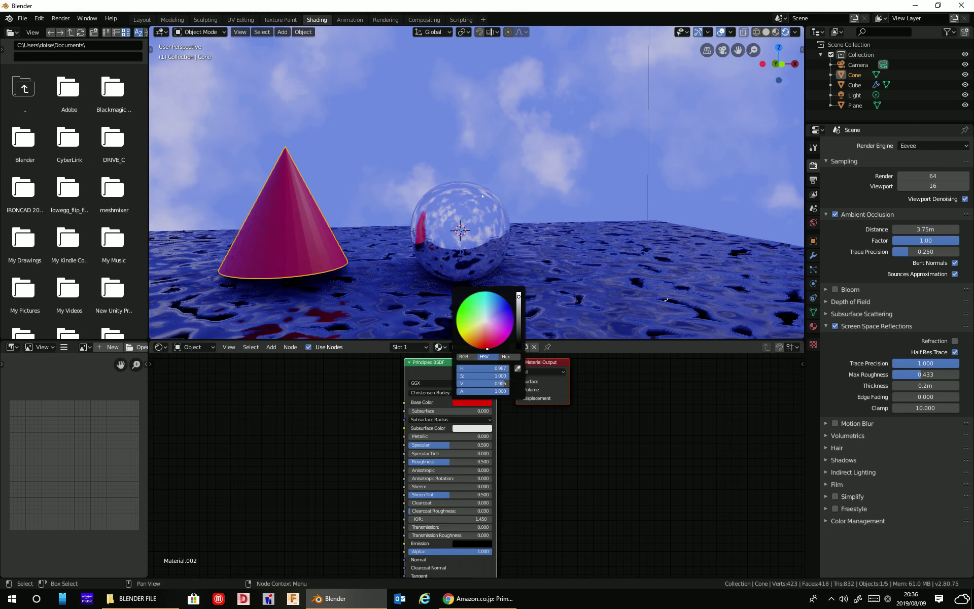
pyautogui.rightClick(302, 243)
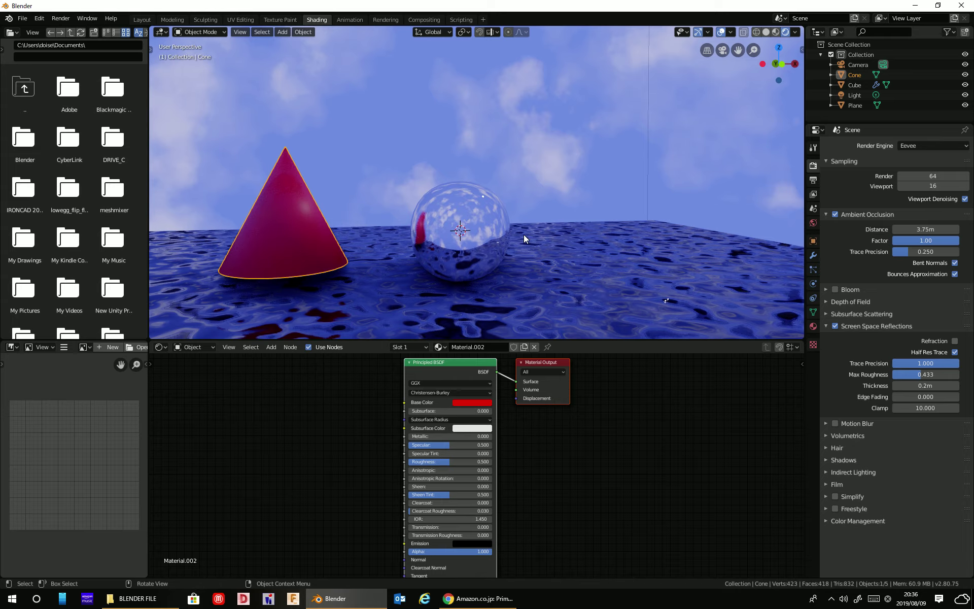
pyautogui.hotkey('alt', 'a')
pyautogui.moveTo(307, 302); pyautogui.dragTo(404, 300, button='middle')
pyautogui.moveTo(546, 159)
pyautogui.mouseDown(button='middle')
pyautogui.moveTo(370, 283)
pyautogui.moveTo(384, 233)
pyautogui.mouseUp(button='middle')
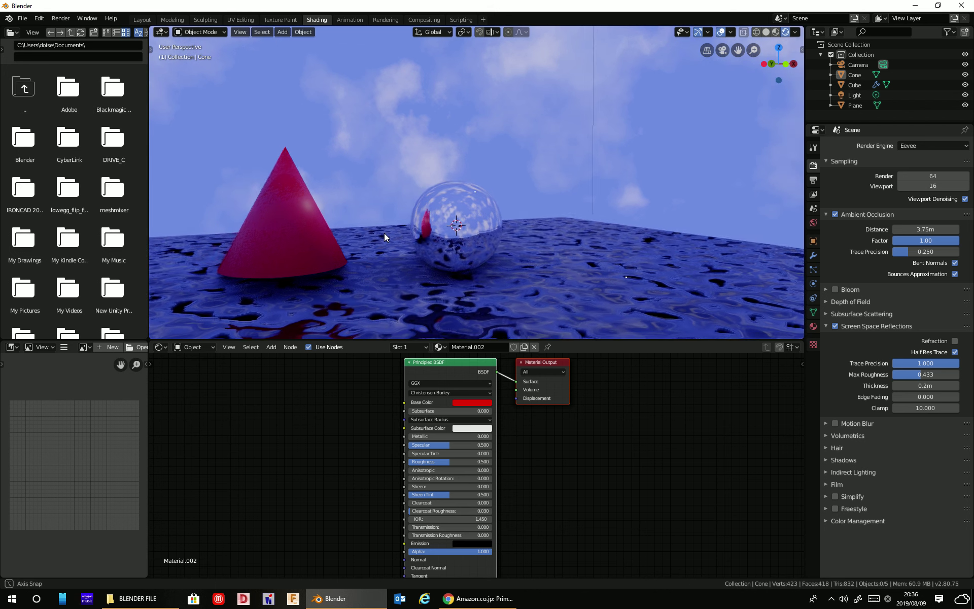
pyautogui.moveTo(441, 435)
pyautogui.mouseDown()
pyautogui.moveTo(493, 439)
pyautogui.moveTo(411, 462)
pyautogui.mouseUp()
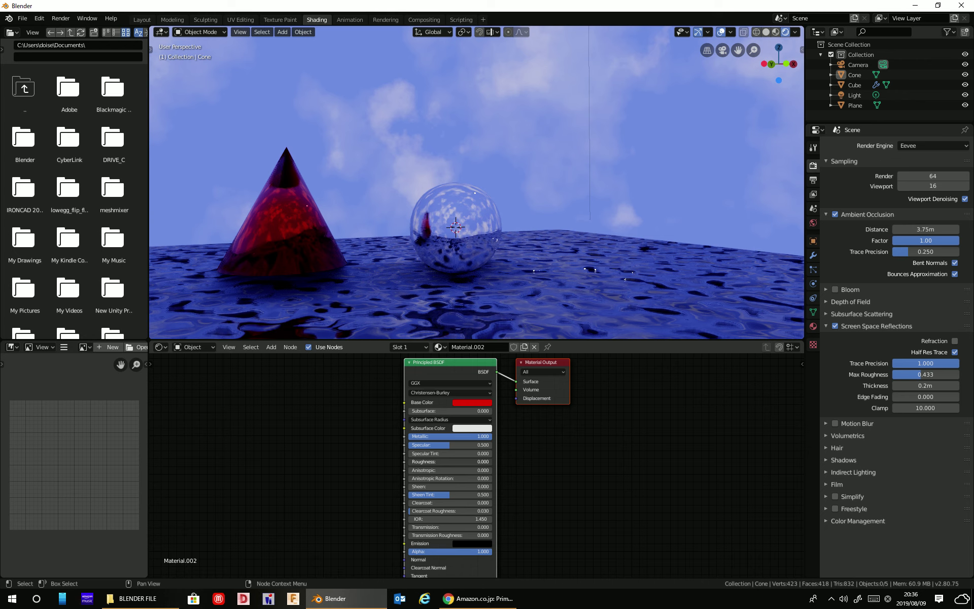
pyautogui.moveTo(411, 462); pyautogui.dragTo(436, 461)
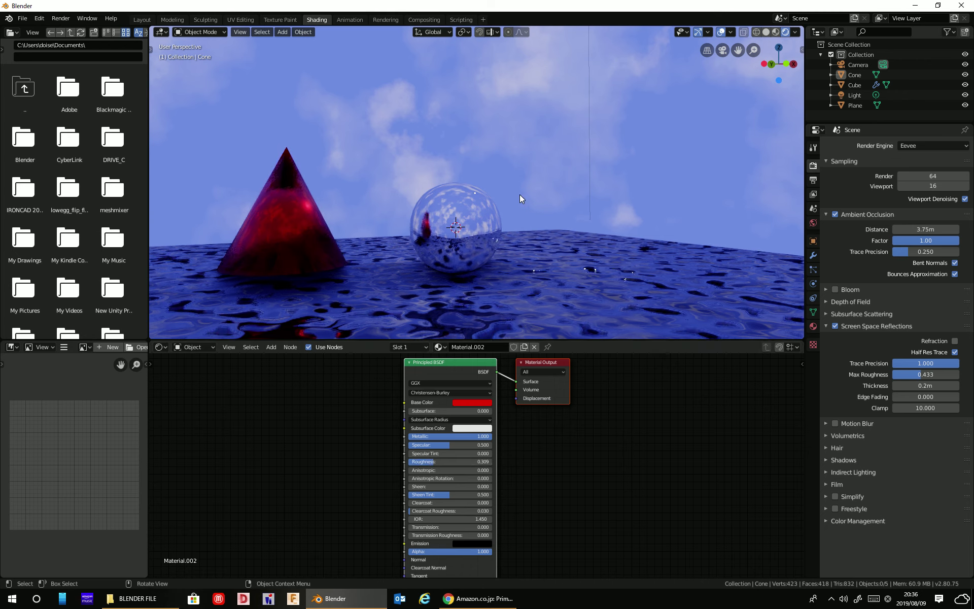
# Add a torus right of the sphere and scale it up.
pyautogui.click(282, 32)
pyautogui.moveTo(296, 43)
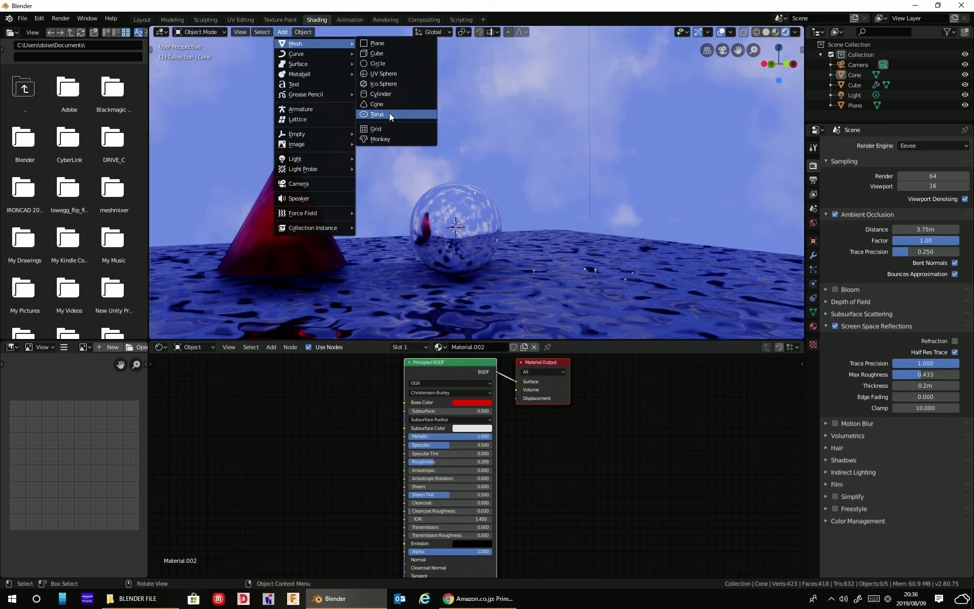
pyautogui.click(389, 112)
pyautogui.press('g')
pyautogui.click(658, 273)
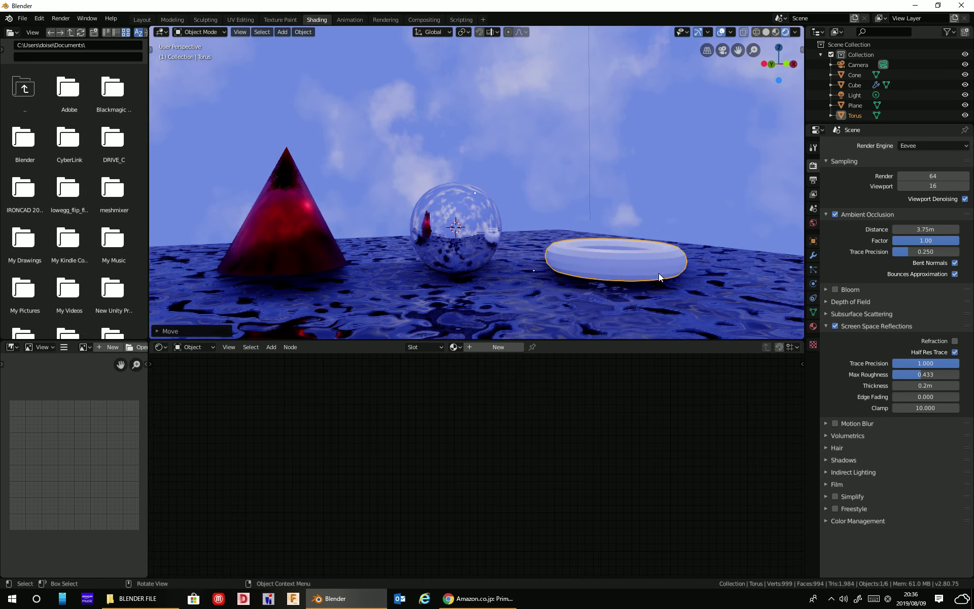
pyautogui.press('s')
pyautogui.click(719, 276)
# Shade the torus smooth and give it a gold material, Metallic 1.0, Roughness 0.432.
pyautogui.rightClick(641, 271)
pyautogui.click(640, 274)
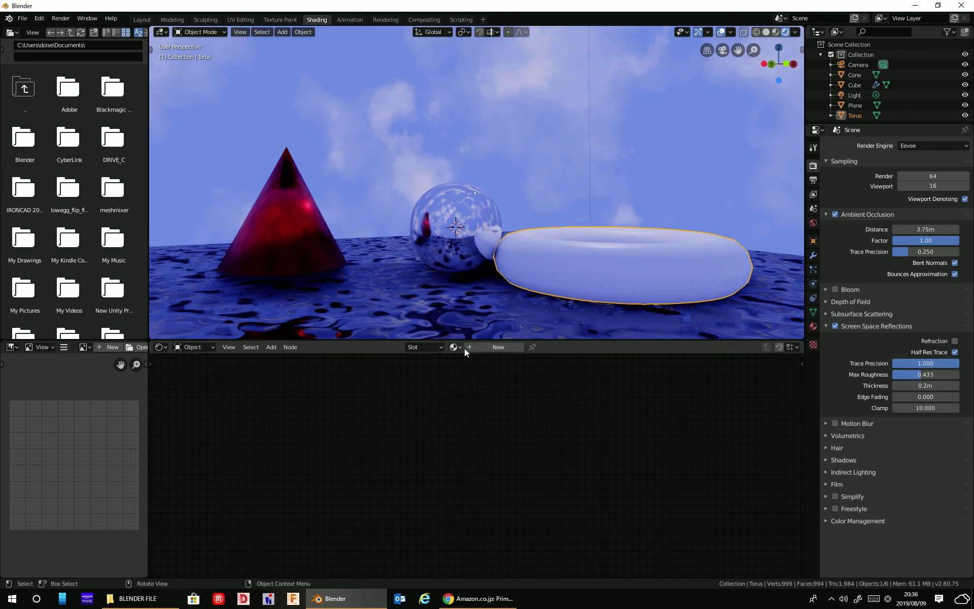
pyautogui.click(485, 347)
pyautogui.click(467, 403)
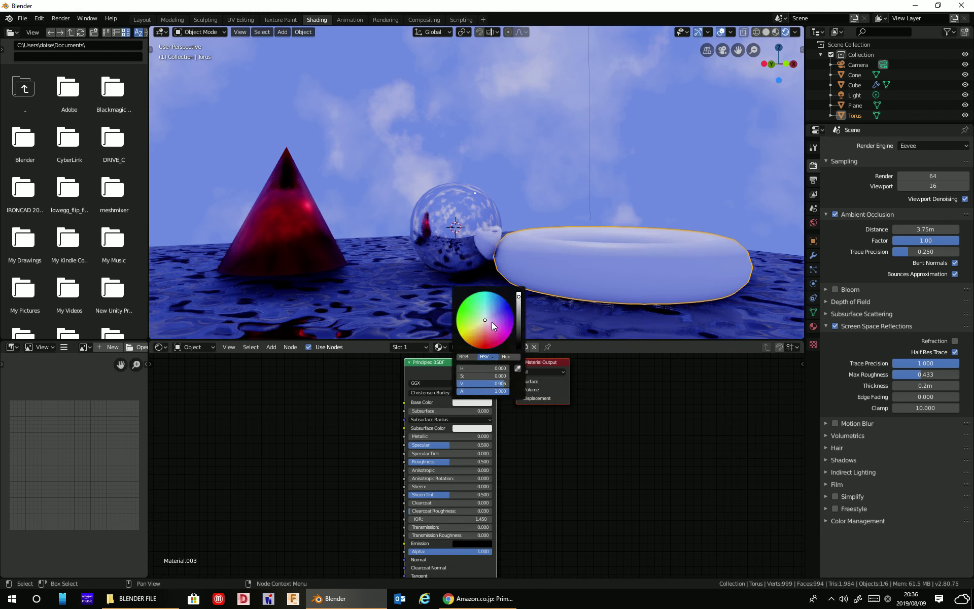
pyautogui.moveTo(491, 322); pyautogui.dragTo(465, 340)
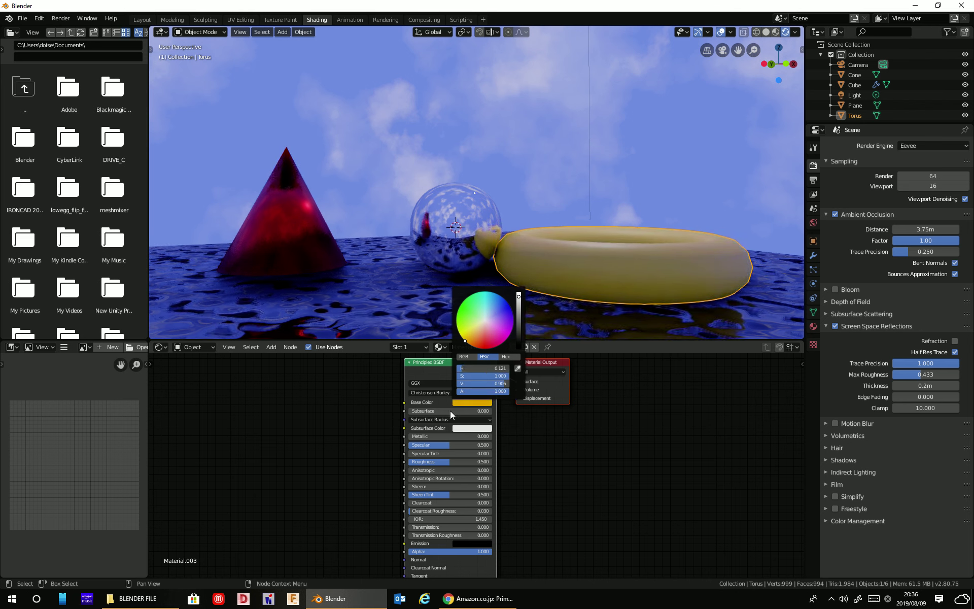
pyautogui.moveTo(425, 436); pyautogui.dragTo(493, 434)
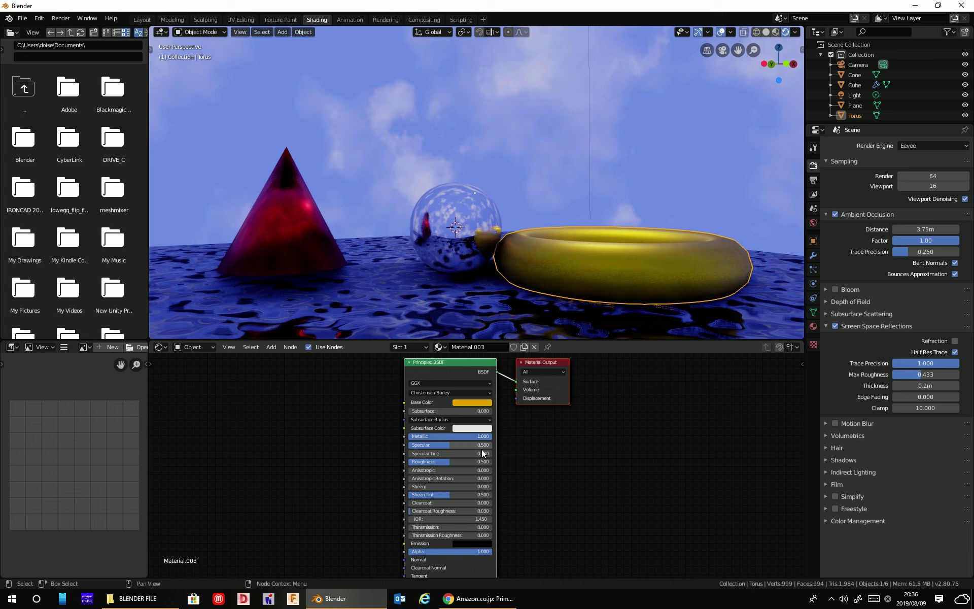
pyautogui.moveTo(449, 462); pyautogui.dragTo(449, 462)
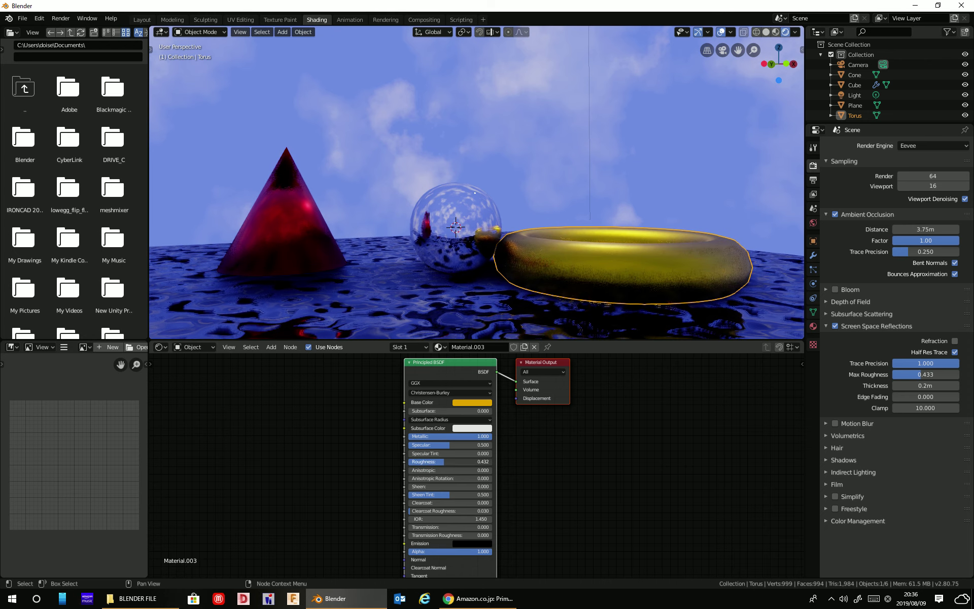
# Shift the torus further right of the sphere.
pyautogui.click(660, 151)
pyautogui.moveTo(579, 281); pyautogui.dragTo(628, 282)
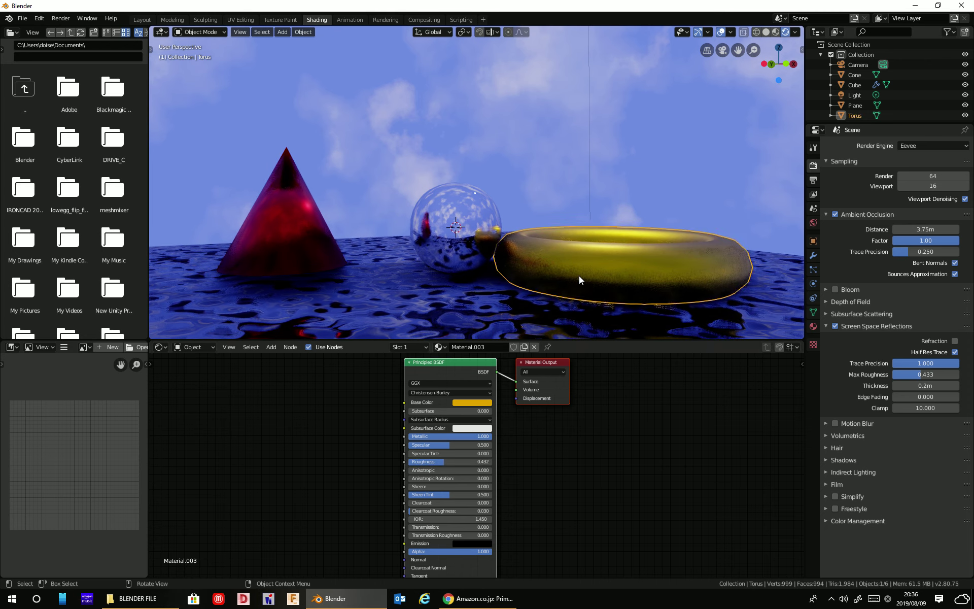
pyautogui.moveTo(628, 278); pyautogui.dragTo(513, 272, button='middle')
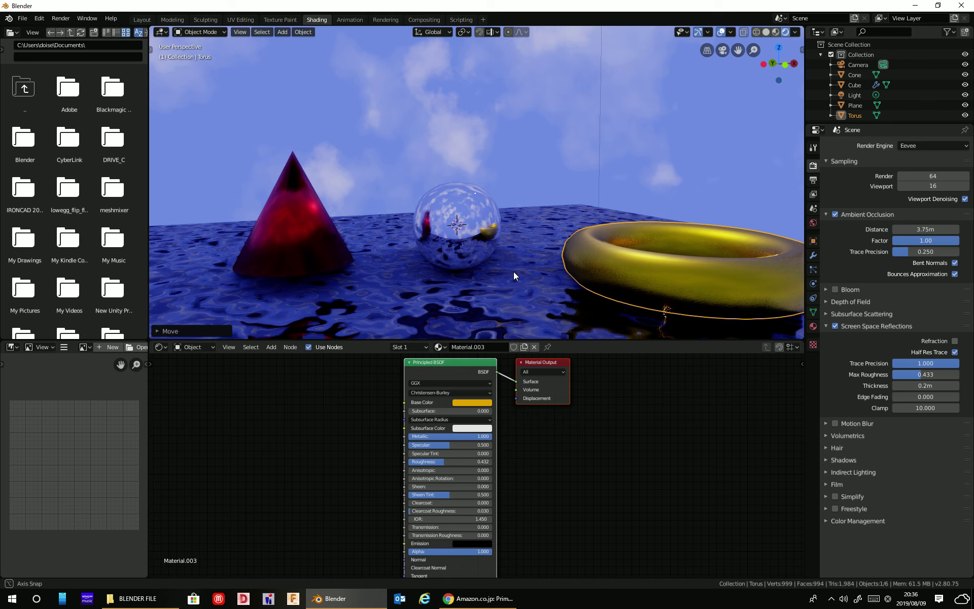
# Switch to the Layout workspace and frame the torus, sphere and cone on the water.
pyautogui.click(539, 119)
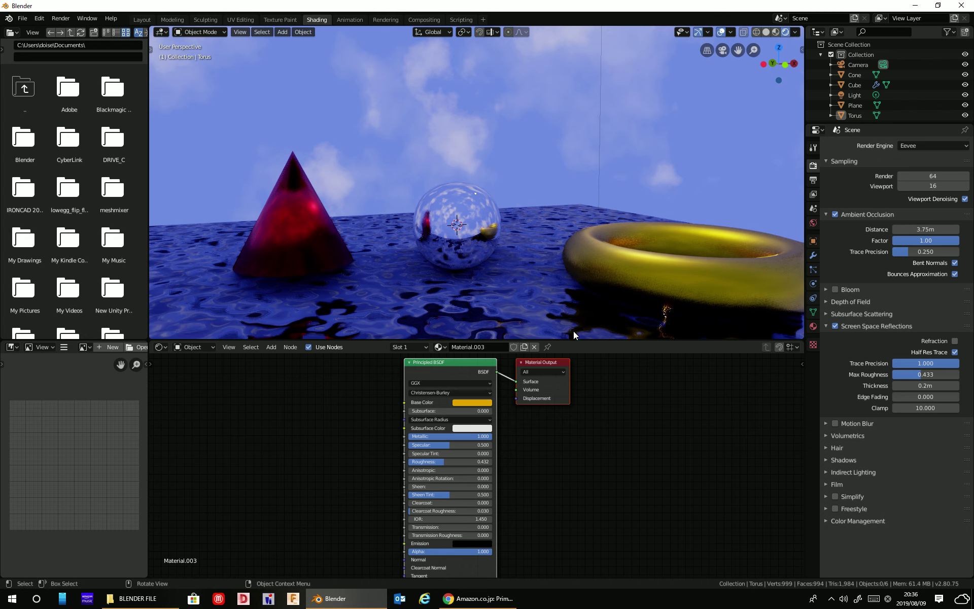
pyautogui.moveTo(579, 340); pyautogui.dragTo(579, 372)
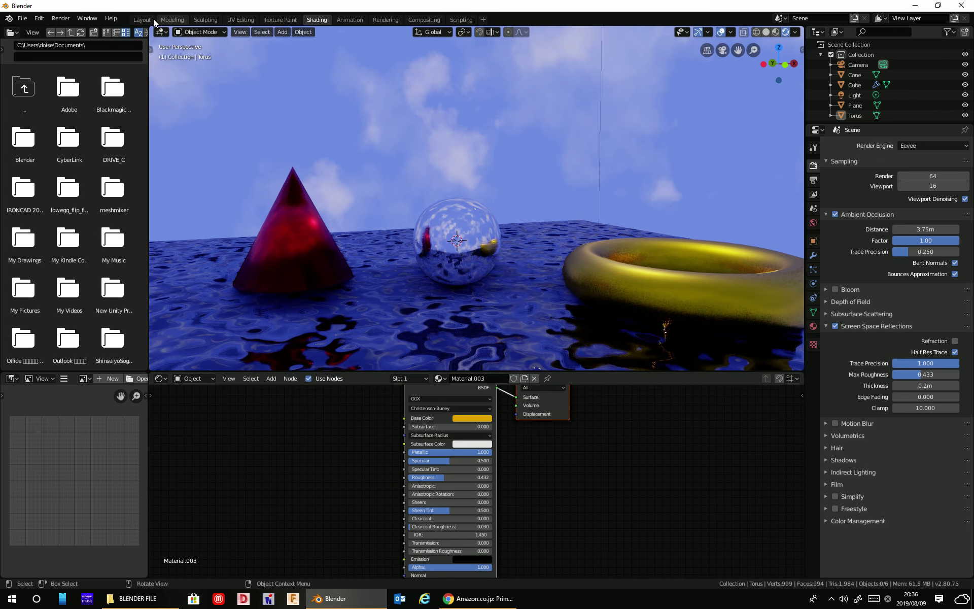
pyautogui.click(153, 19)
pyautogui.scroll(-2, 572, 227)
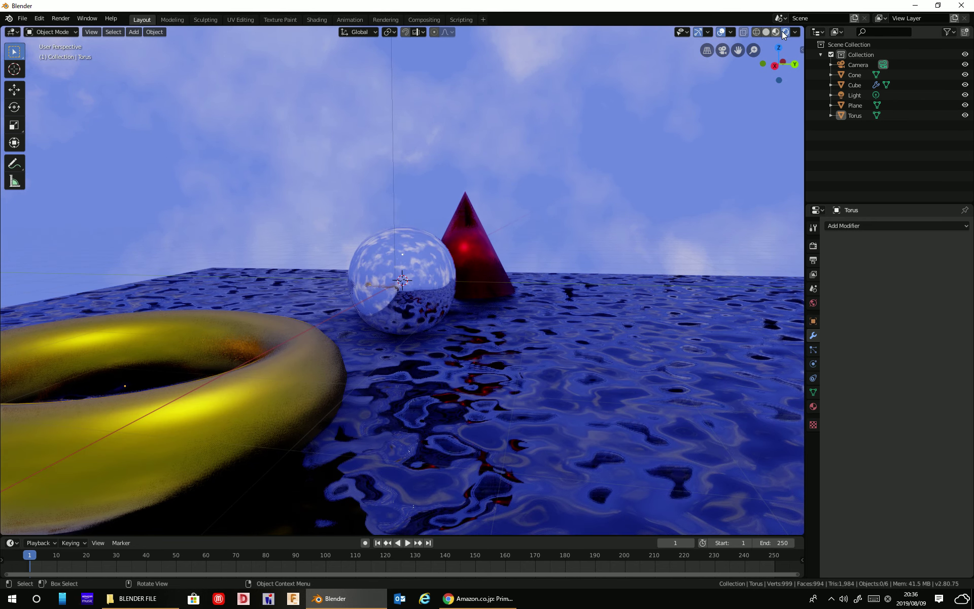
pyautogui.moveTo(587, 195)
pyautogui.mouseDown(button='middle')
pyautogui.moveTo(542, 216)
pyautogui.moveTo(472, 202)
pyautogui.mouseUp(button='middle')
pyautogui.scroll(-3, 472, 204)
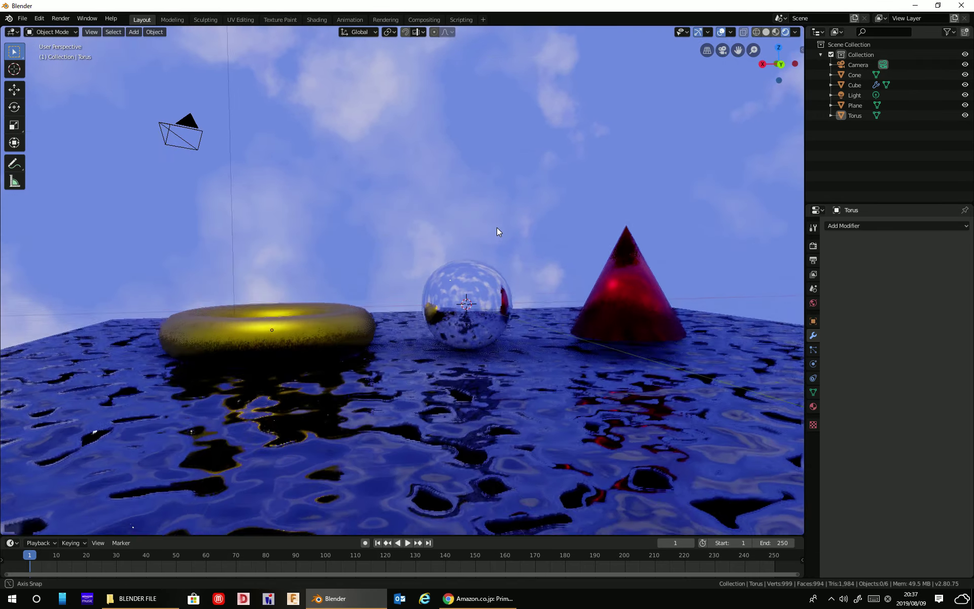
pyautogui.scroll(2, 509, 233)
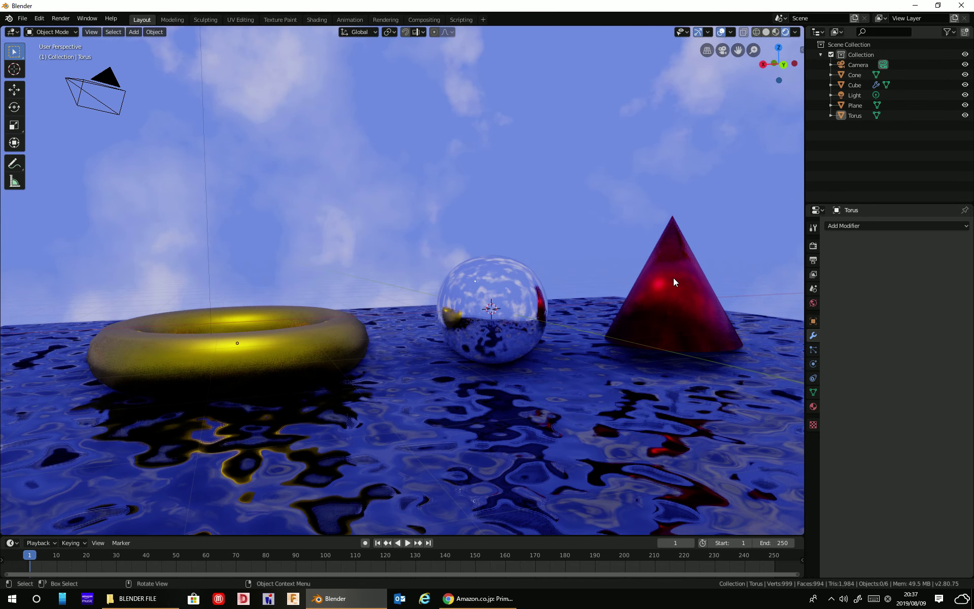
# Keep Rendered shading and switch off all viewport overlays for a clean render.
pyautogui.click(776, 32)
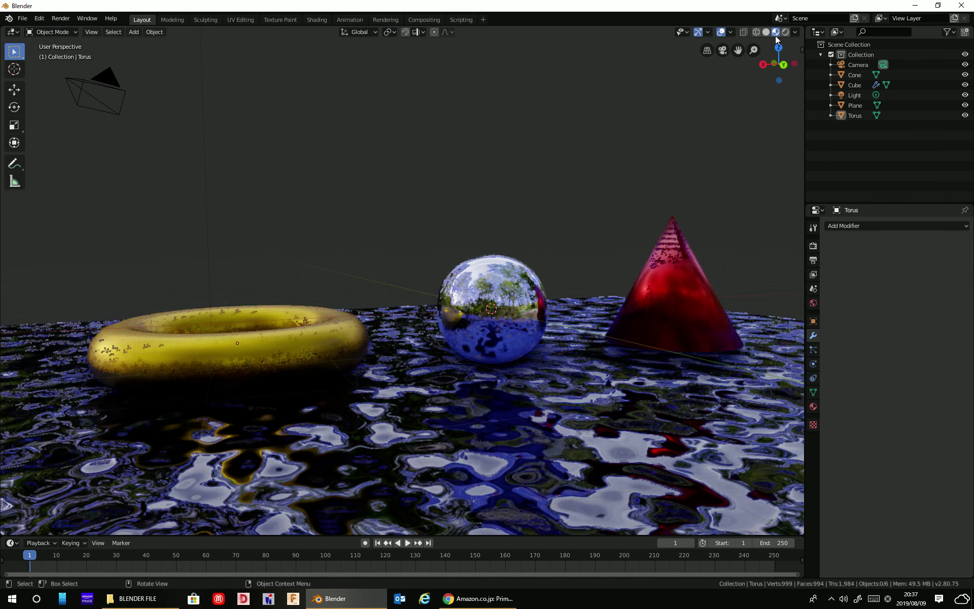
pyautogui.click(786, 32)
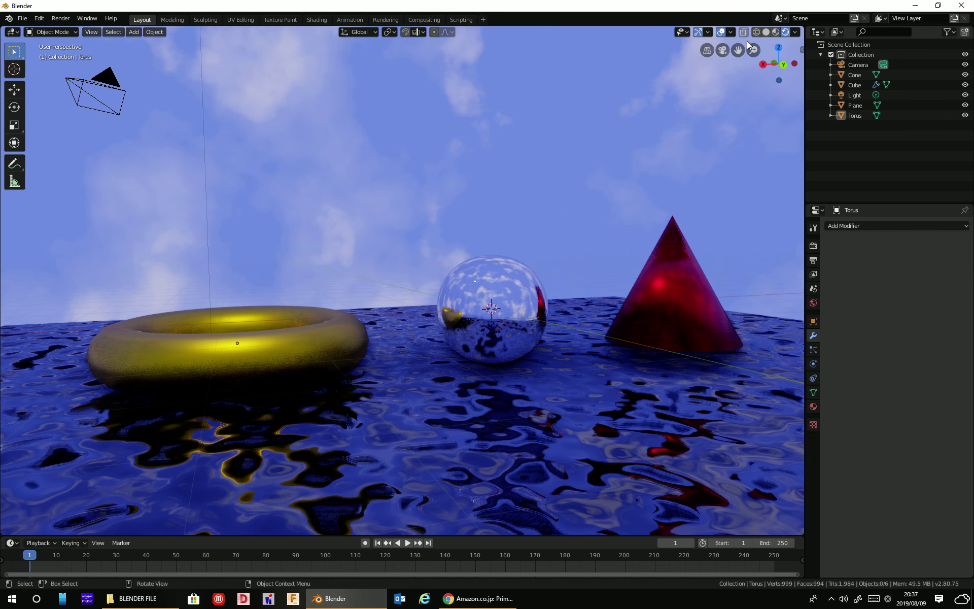
pyautogui.click(730, 32)
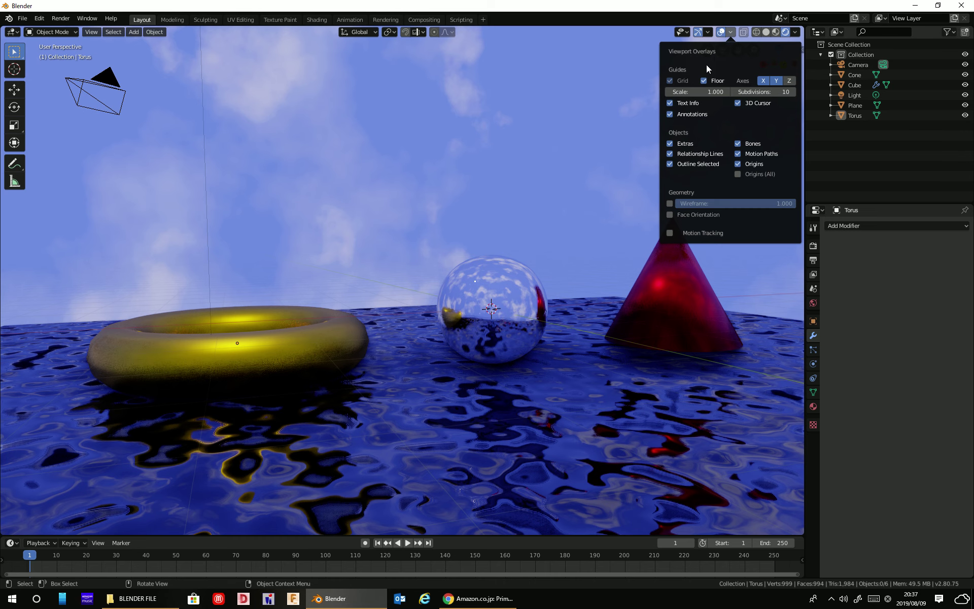
pyautogui.click(710, 35)
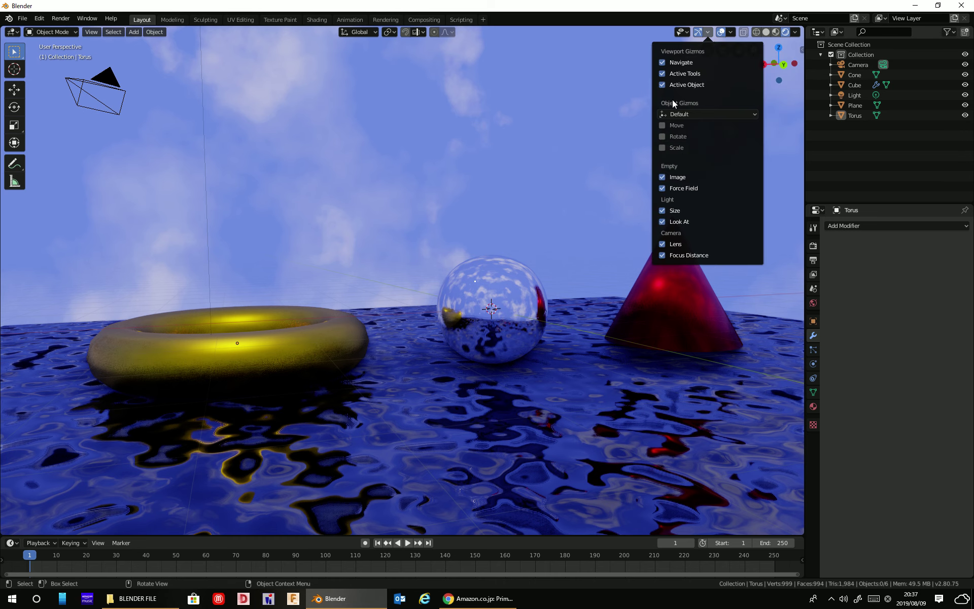
pyautogui.click(723, 33)
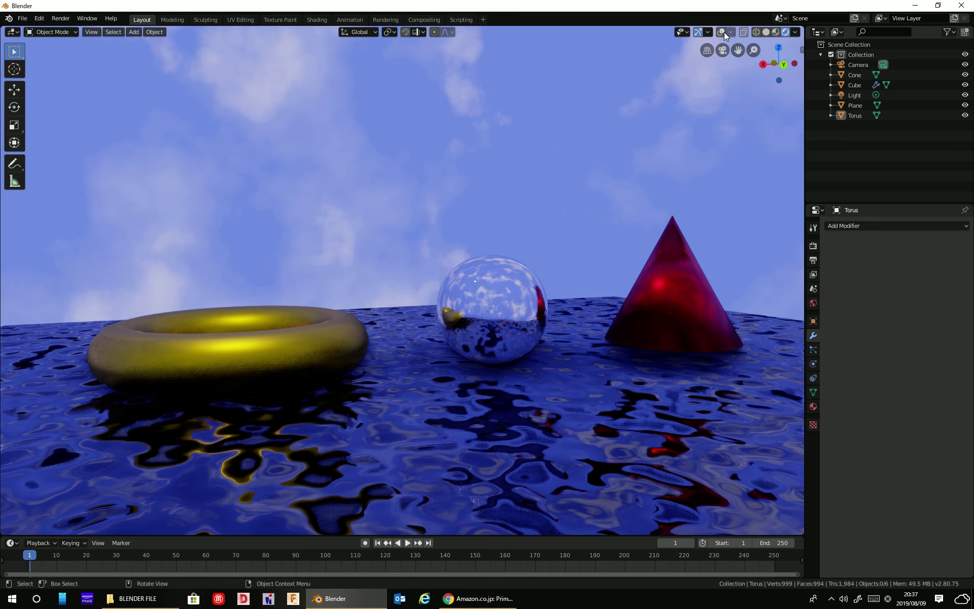
pyautogui.moveTo(725, 81); pyautogui.dragTo(597, 274, button='middle')
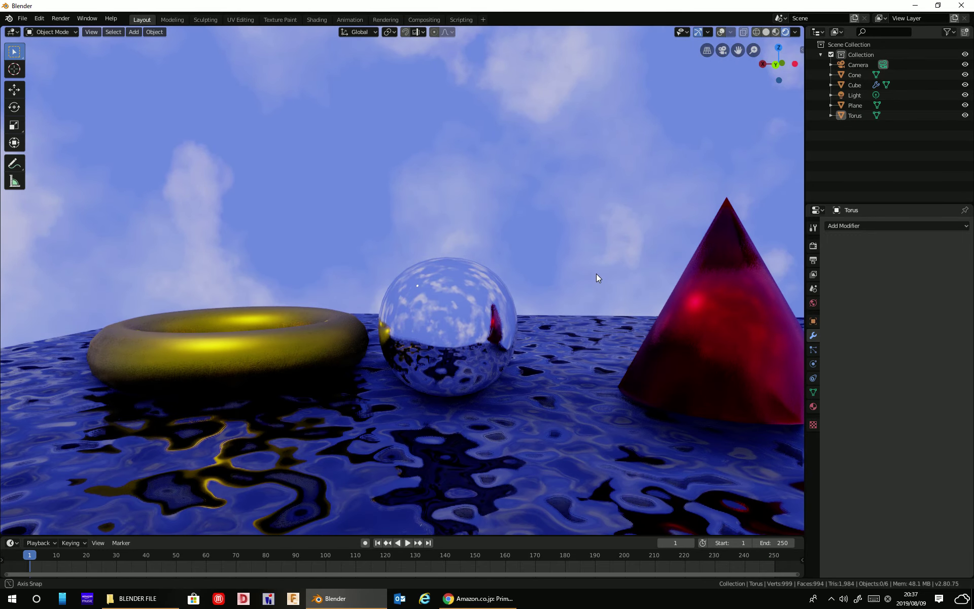
pyautogui.moveTo(611, 200)
pyautogui.mouseDown(button='middle')
pyautogui.moveTo(727, 204)
pyautogui.moveTo(562, 242)
pyautogui.moveTo(595, 299)
pyautogui.moveTo(687, 254)
pyautogui.mouseUp(button='middle')
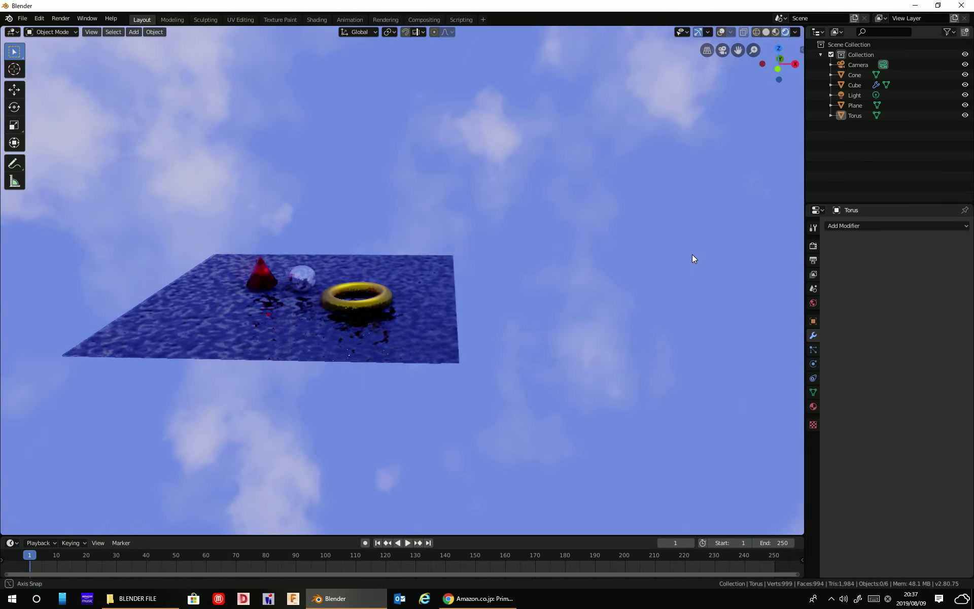
# Raise the gold torus off the water to float right of the sphere.
pyautogui.scroll(2, 370, 255)
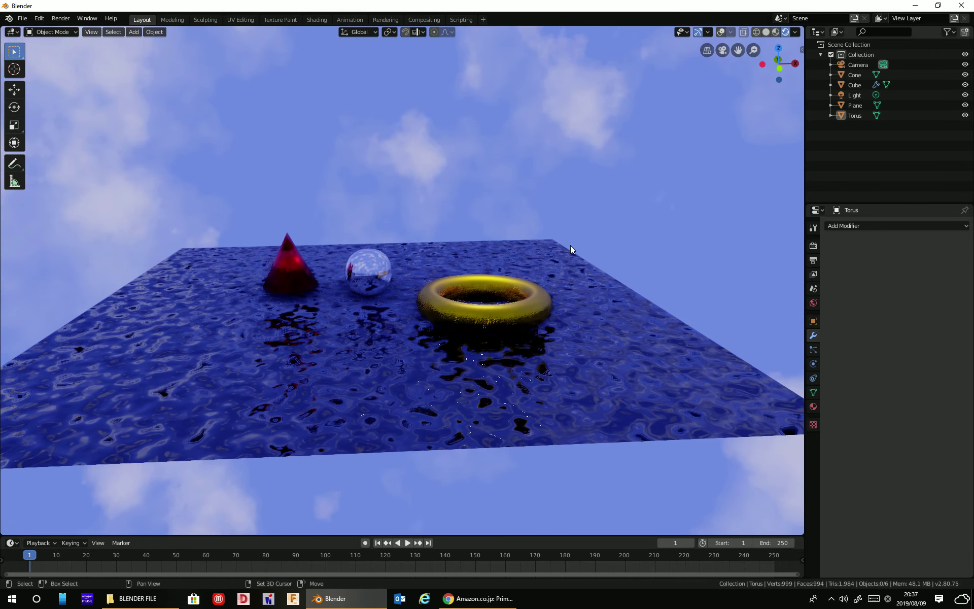
pyautogui.scroll(1, 450, 246)
pyautogui.scroll(2, 456, 248)
pyautogui.scroll(2, 489, 236)
pyautogui.scroll(1, 531, 250)
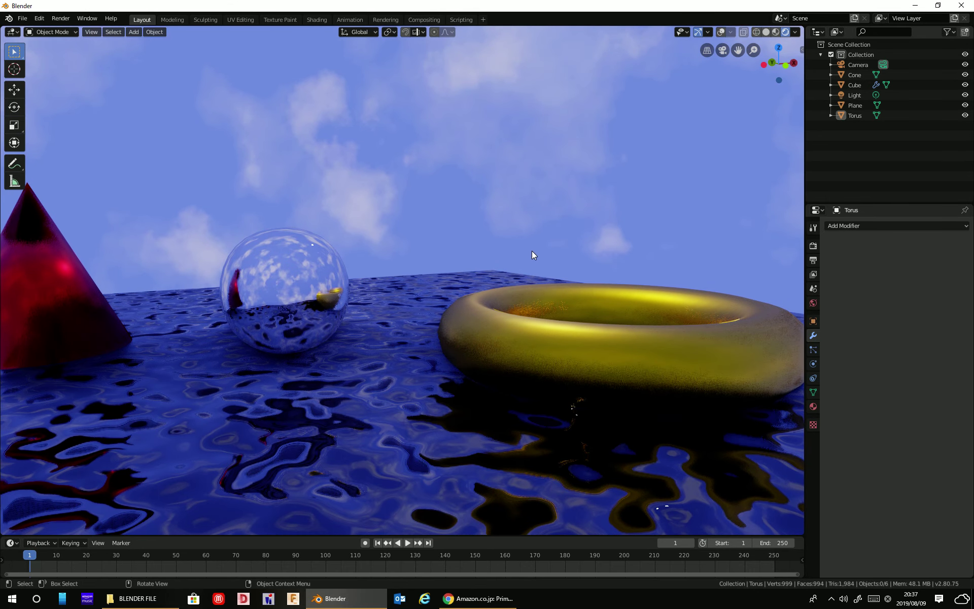
pyautogui.scroll(-3, 532, 255)
pyautogui.moveTo(546, 246)
pyautogui.mouseDown(button='middle')
pyautogui.moveTo(492, 262)
pyautogui.moveTo(500, 260)
pyautogui.mouseUp(button='middle')
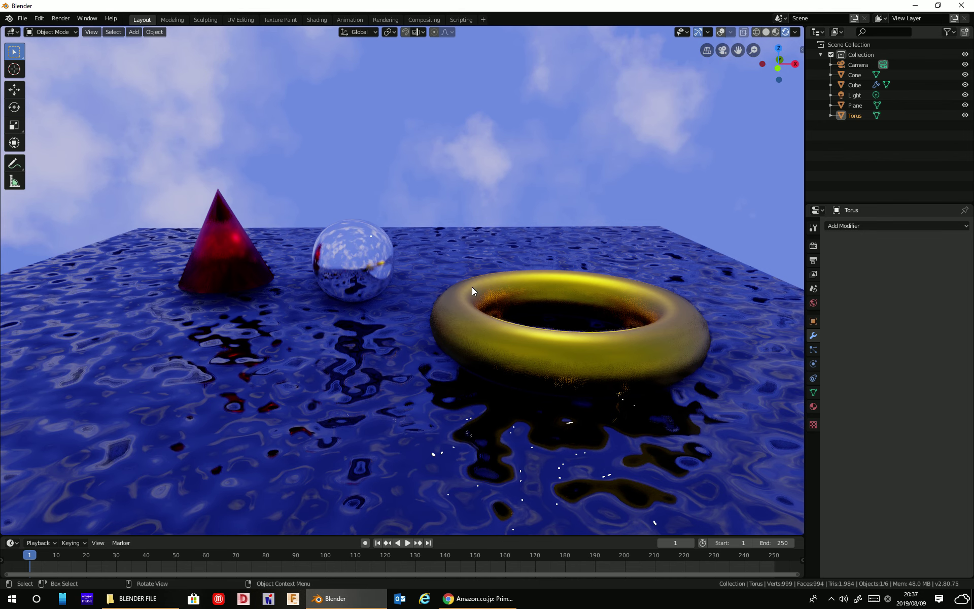
pyautogui.press('g')
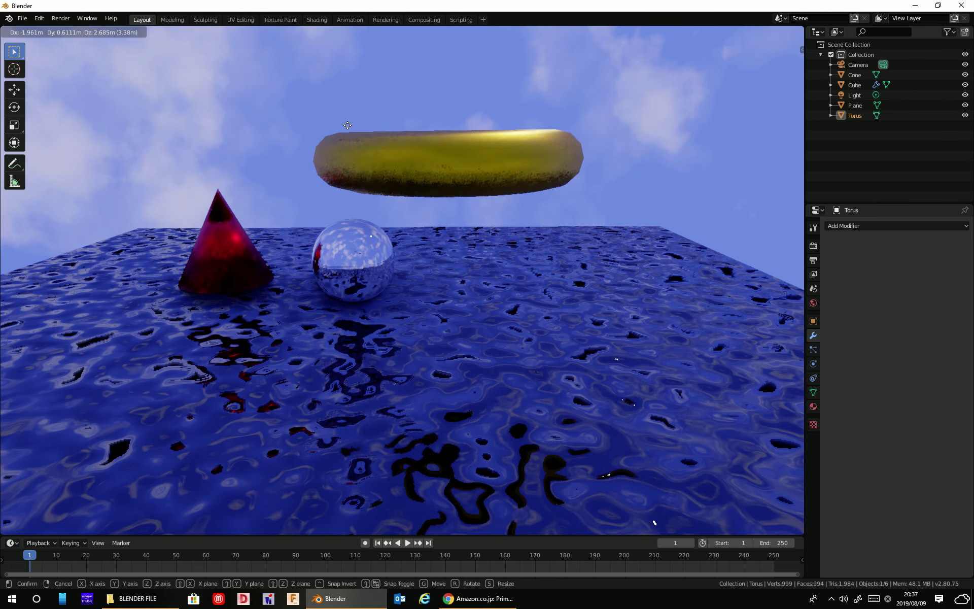
pyautogui.click(524, 133)
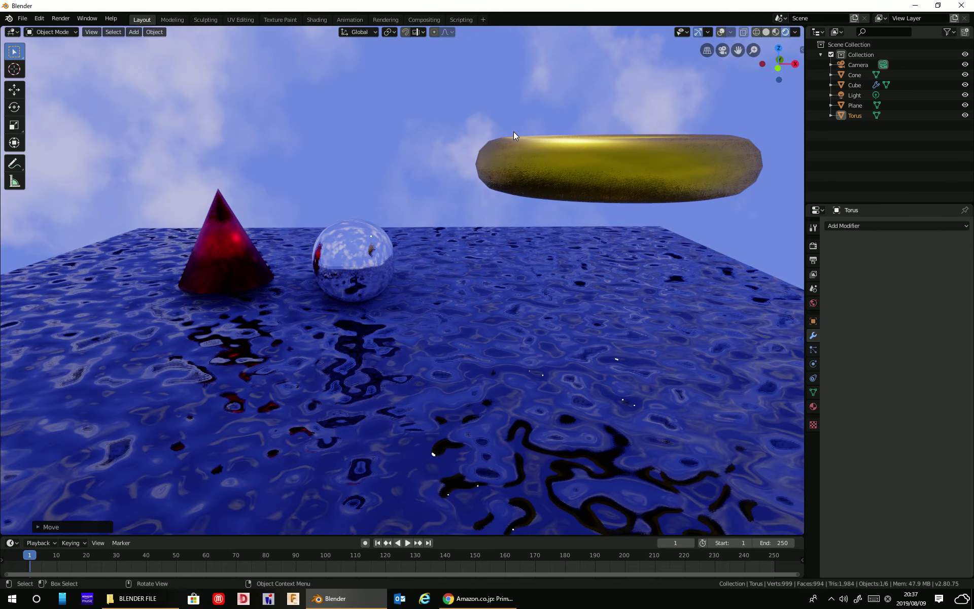
pyautogui.moveTo(535, 231)
pyautogui.mouseDown(button='middle')
pyautogui.moveTo(530, 322)
pyautogui.moveTo(524, 311)
pyautogui.moveTo(587, 307)
pyautogui.mouseUp(button='middle')
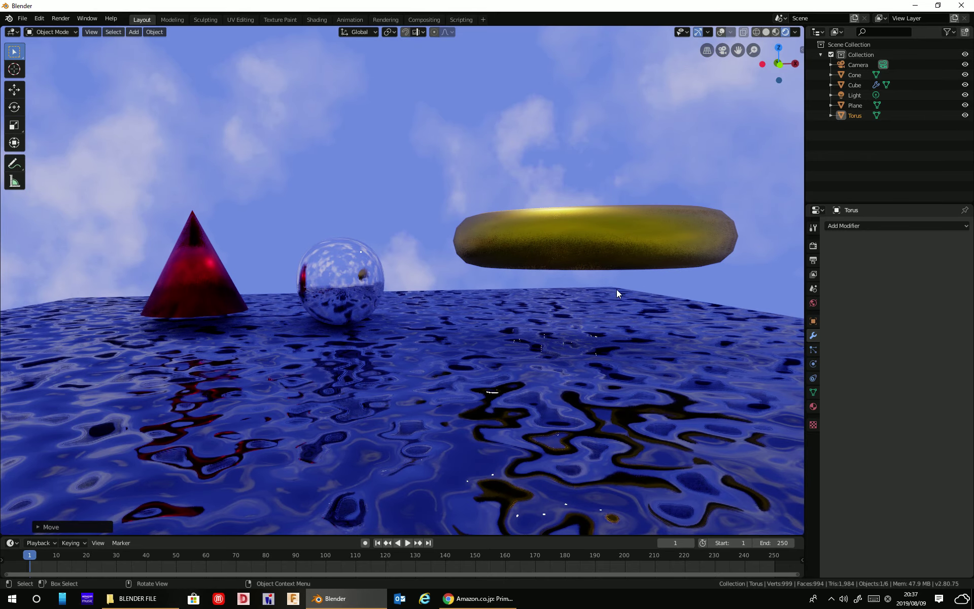
pyautogui.click(574, 344)
# Scale the water plane up about 4.3 times in two passes to reach the horizon.
pyautogui.press('s')
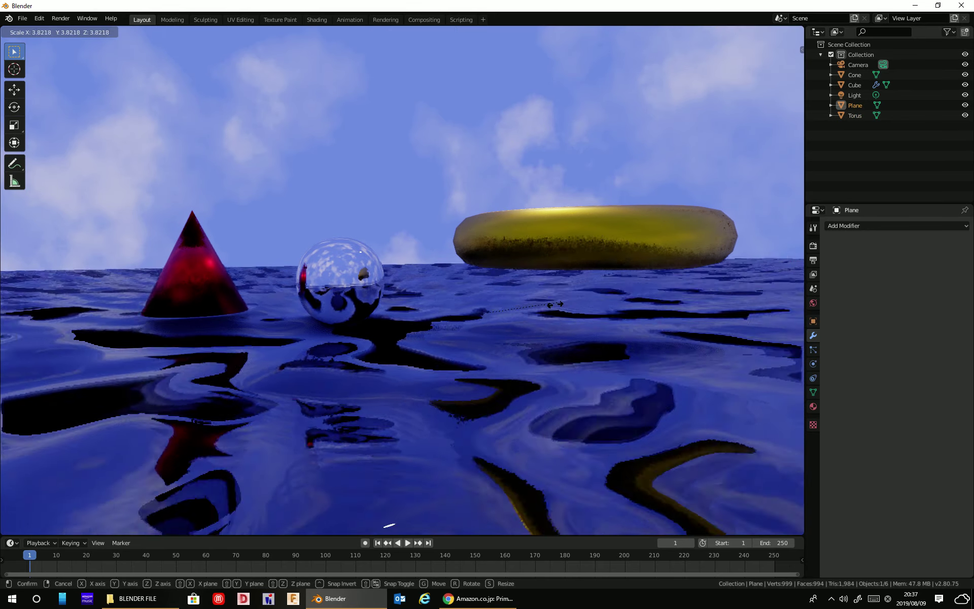
pyautogui.click(448, 342)
pyautogui.scroll(-2, 424, 384)
pyautogui.scroll(-3, 424, 385)
pyautogui.press('s')
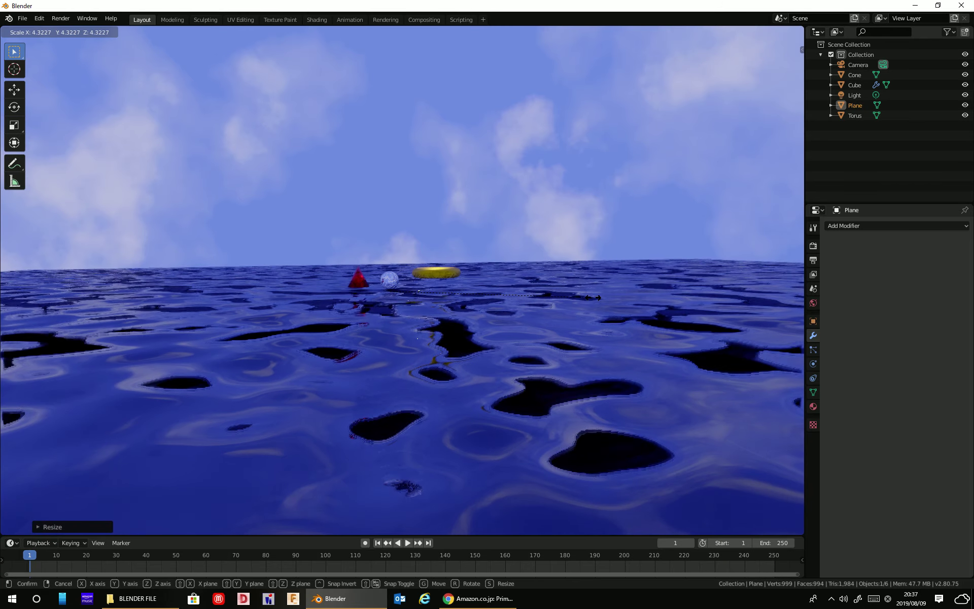
pyautogui.click(470, 325)
pyautogui.scroll(2, 451, 354)
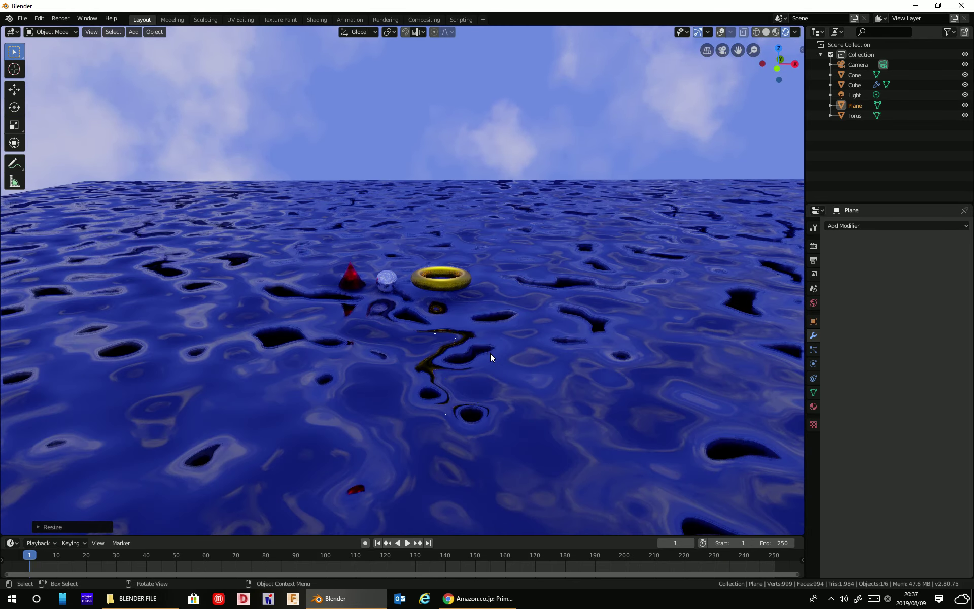
pyautogui.scroll(2, 490, 353)
pyautogui.moveTo(485, 361); pyautogui.dragTo(490, 351, button='middle')
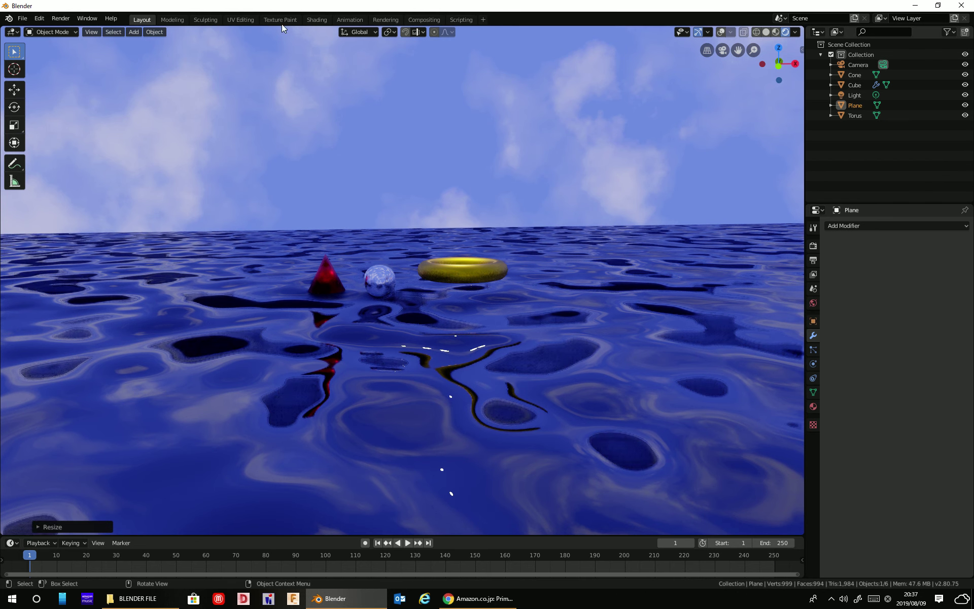
pyautogui.click(314, 20)
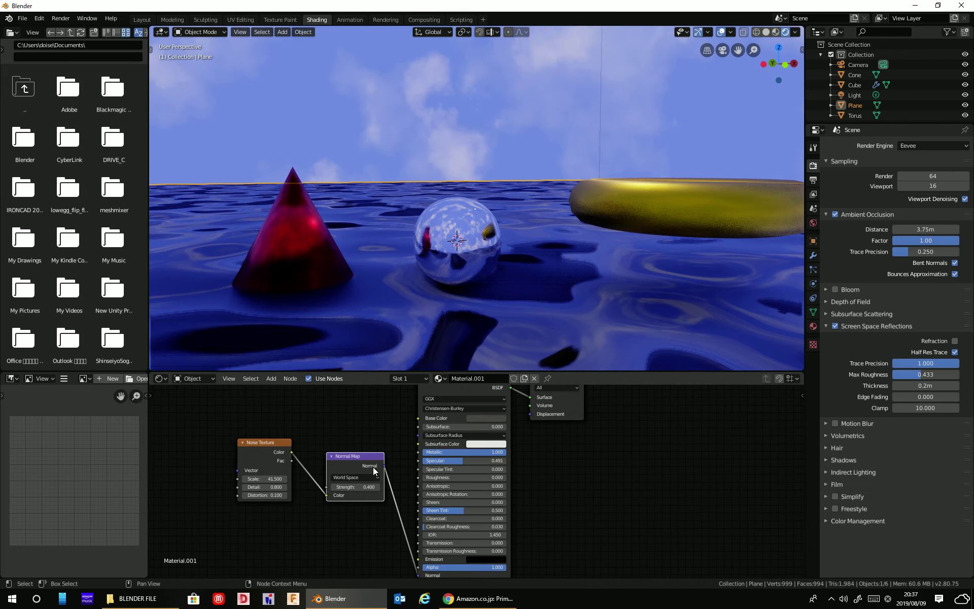
# Set Normal Map Strength to 0.300 and Noise Texture Scale to 172.900.
pyautogui.moveTo(360, 489); pyautogui.dragTo(345, 489)
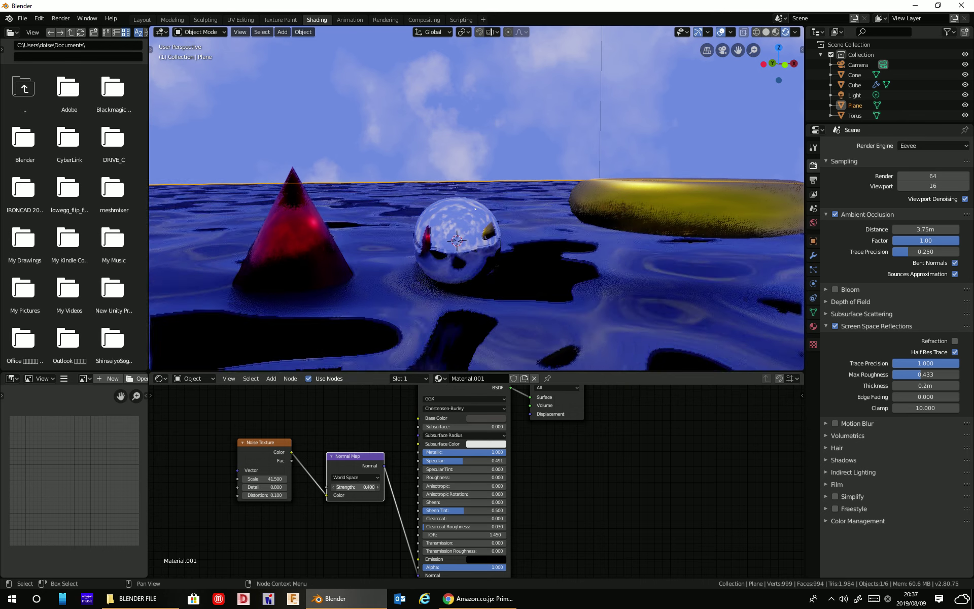
pyautogui.click(379, 487)
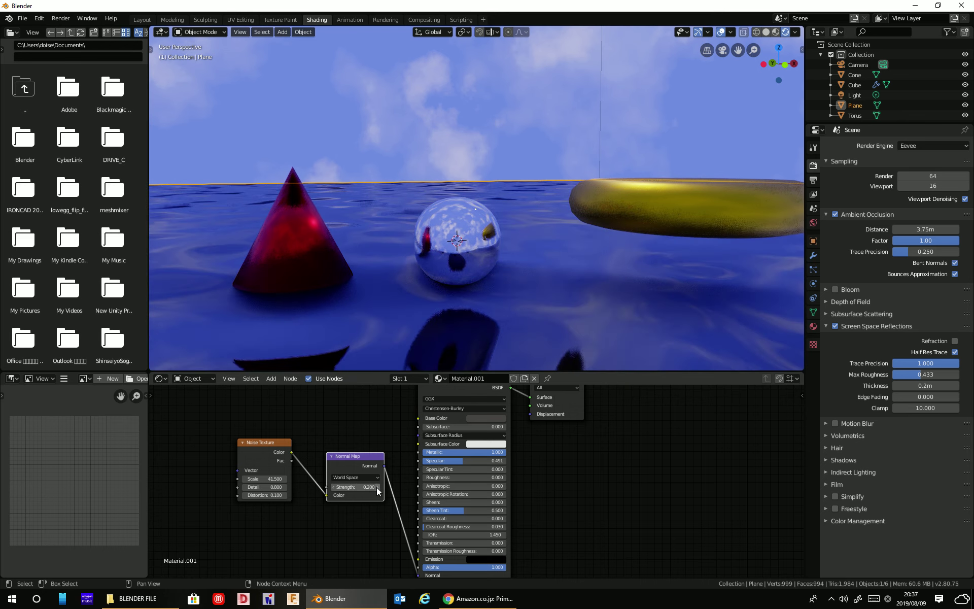
pyautogui.moveTo(264, 478)
pyautogui.mouseDown()
pyautogui.moveTo(238, 479)
pyautogui.moveTo(304, 479)
pyautogui.mouseUp()
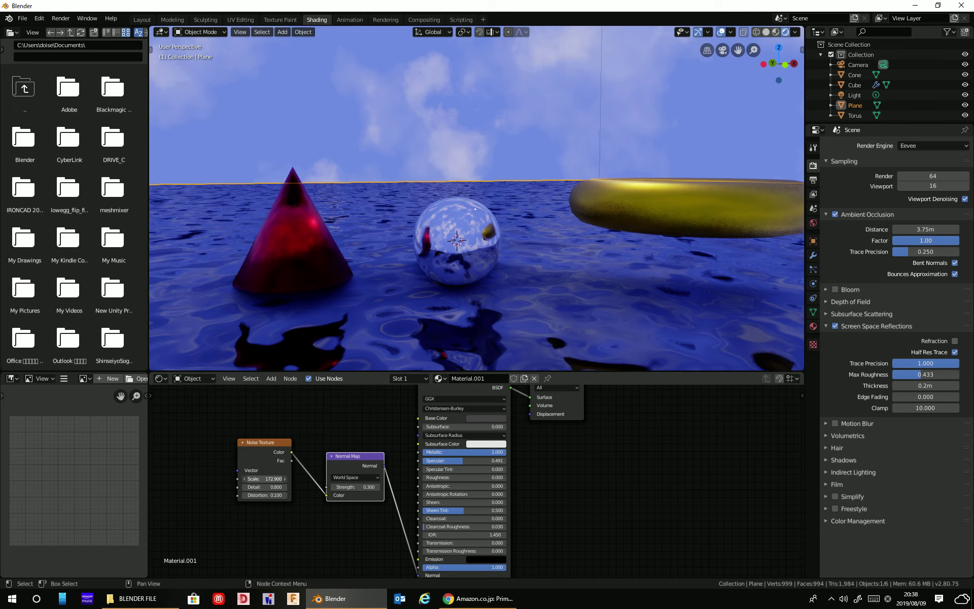
pyautogui.click(396, 151)
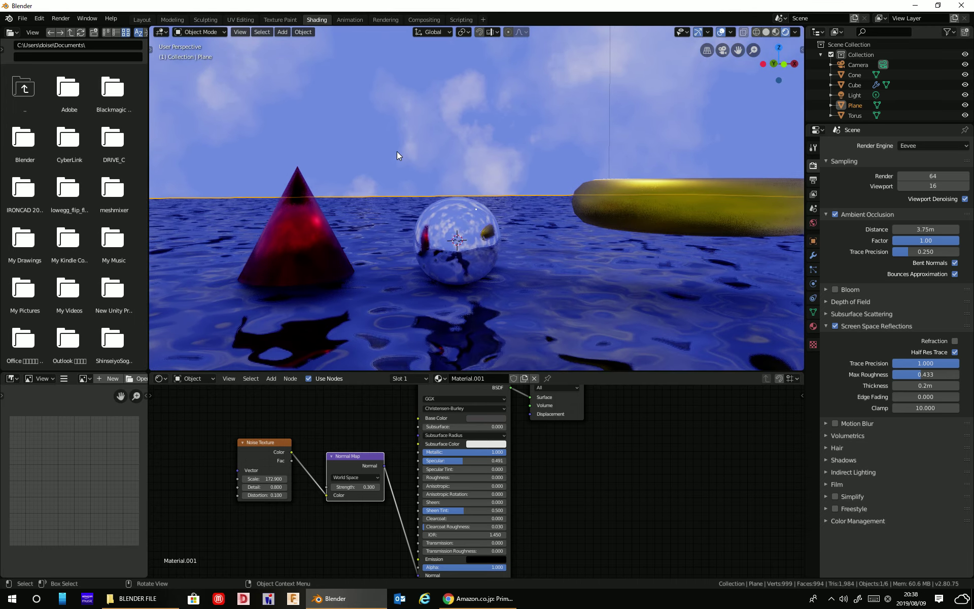
pyautogui.moveTo(397, 151)
pyautogui.mouseDown(button='middle')
pyautogui.moveTo(370, 171)
pyautogui.moveTo(380, 169)
pyautogui.moveTo(364, 159)
pyautogui.mouseUp(button='middle')
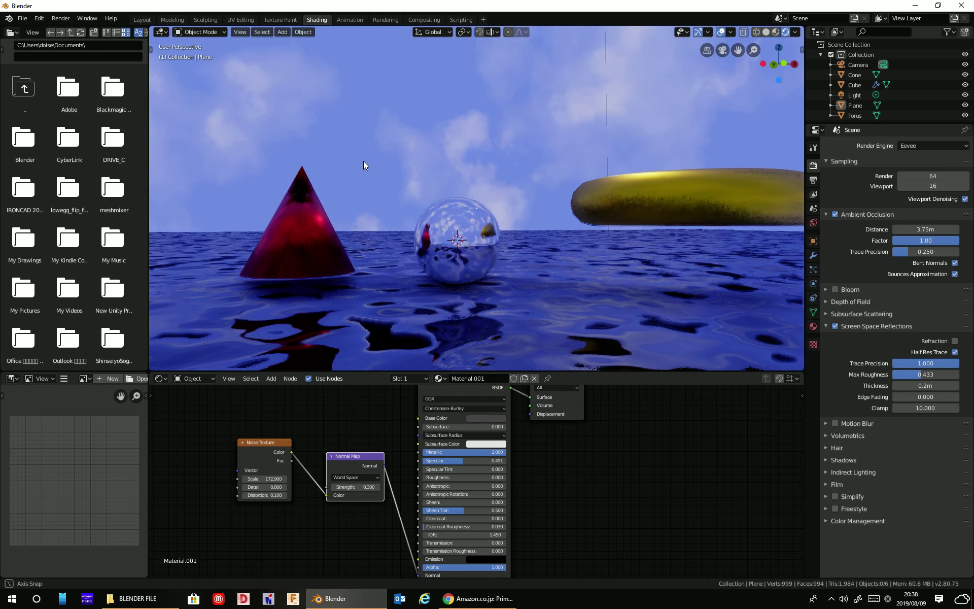
# Orbit and zoom to reframe the sphere, cone and torus over the water.
pyautogui.moveTo(364, 159)
pyautogui.mouseDown(button='middle')
pyautogui.moveTo(339, 159)
pyautogui.moveTo(388, 169)
pyautogui.mouseUp(button='middle')
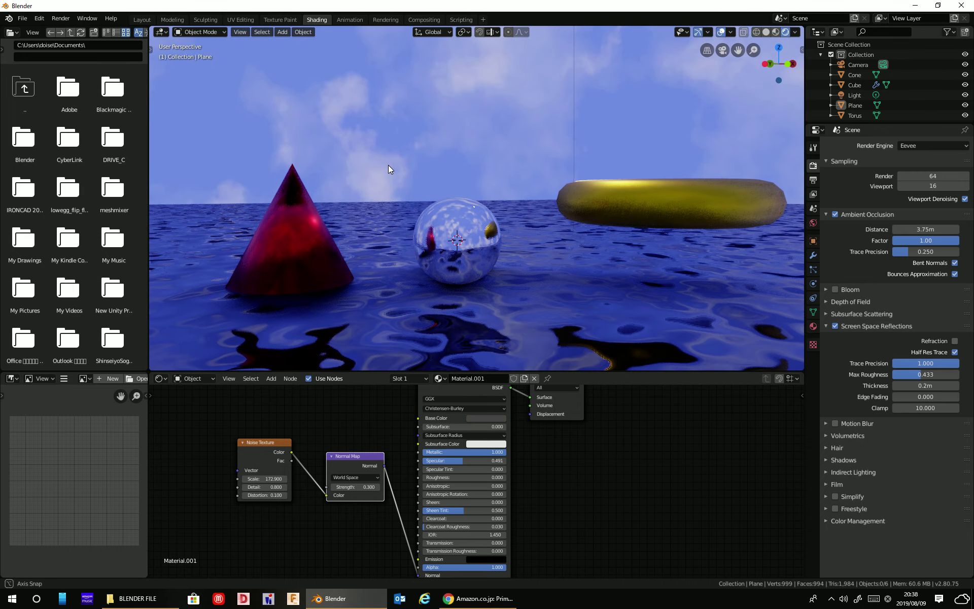
pyautogui.scroll(-3, 480, 216)
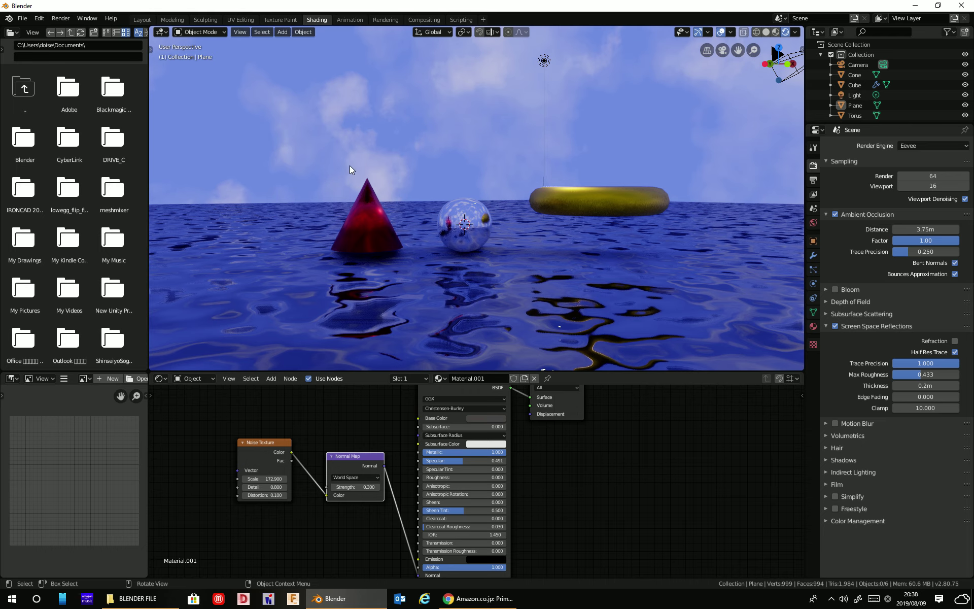
pyautogui.moveTo(290, 135)
pyautogui.mouseDown(button='middle')
pyautogui.moveTo(440, 169)
pyautogui.moveTo(415, 178)
pyautogui.mouseUp(button='middle')
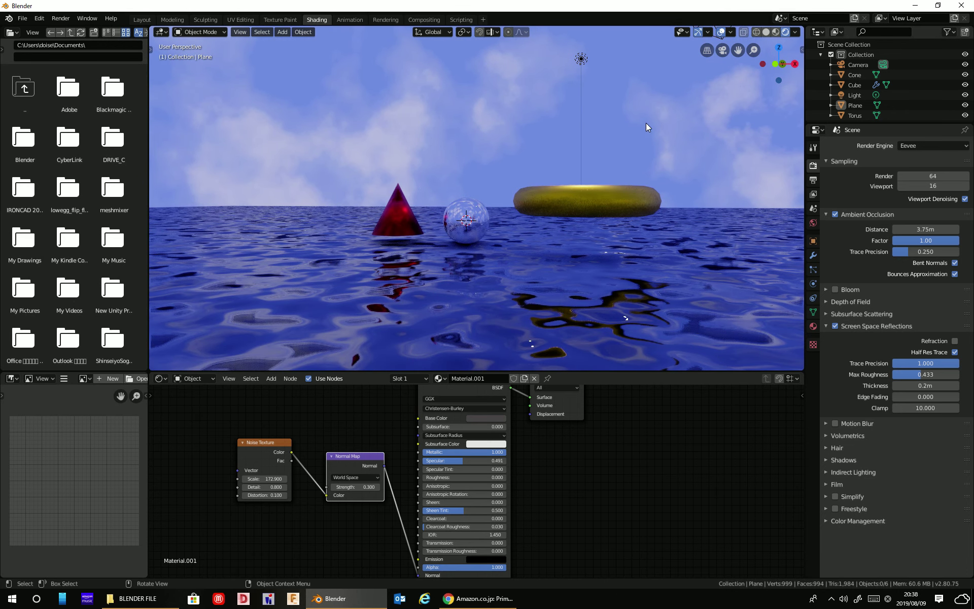
pyautogui.moveTo(646, 123)
pyautogui.mouseDown(button='middle')
pyautogui.moveTo(635, 120)
pyautogui.moveTo(617, 146)
pyautogui.moveTo(622, 163)
pyautogui.moveTo(567, 167)
pyautogui.mouseUp(button='middle')
# Hide the camera and light outlines, then bring up the Save As file browser.
pyautogui.click(720, 33)
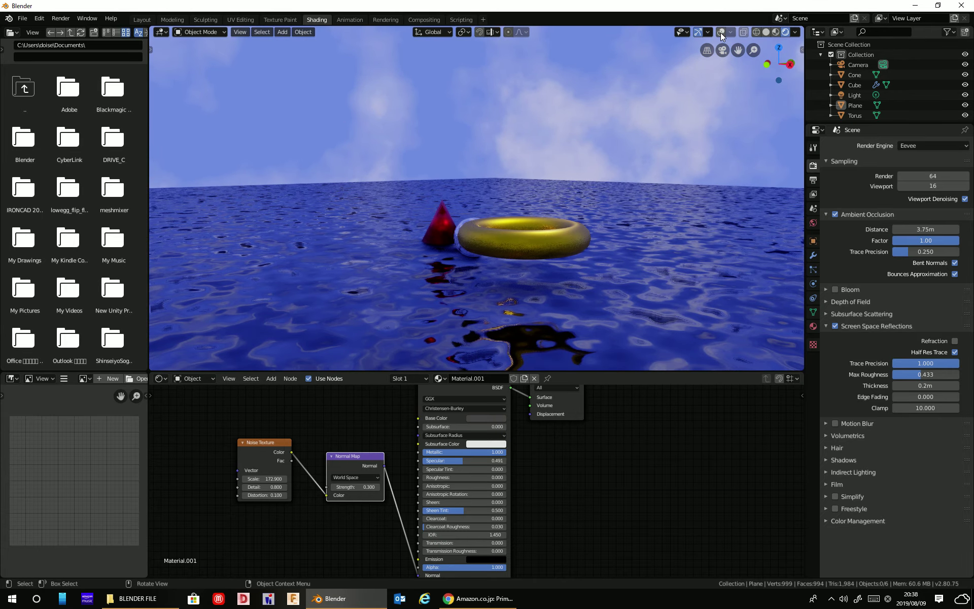
pyautogui.moveTo(624, 156)
pyautogui.mouseDown(button='middle')
pyautogui.moveTo(680, 151)
pyautogui.moveTo(651, 158)
pyautogui.moveTo(607, 193)
pyautogui.moveTo(607, 184)
pyautogui.mouseUp(button='middle')
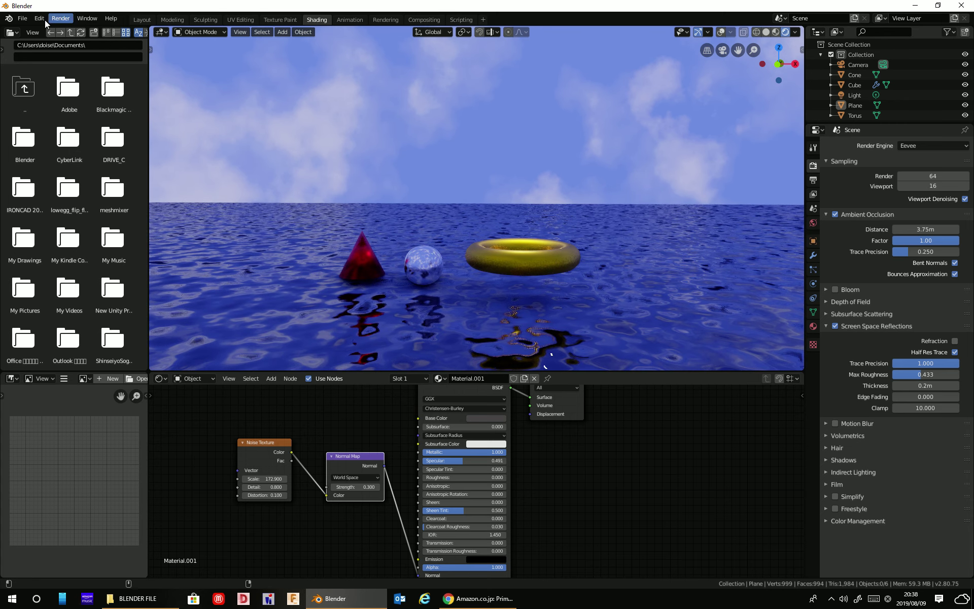
pyautogui.click(22, 19)
pyautogui.click(39, 85)
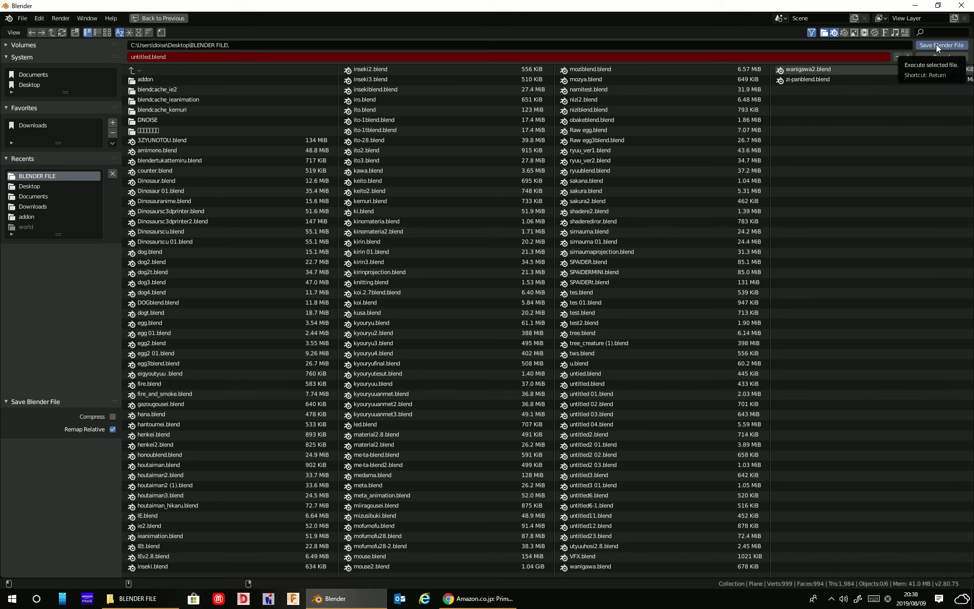
# Name the file soratoumi.blend, save it to BLENDER FILE, and return to the rendered water view.
pyautogui.click(137, 57)
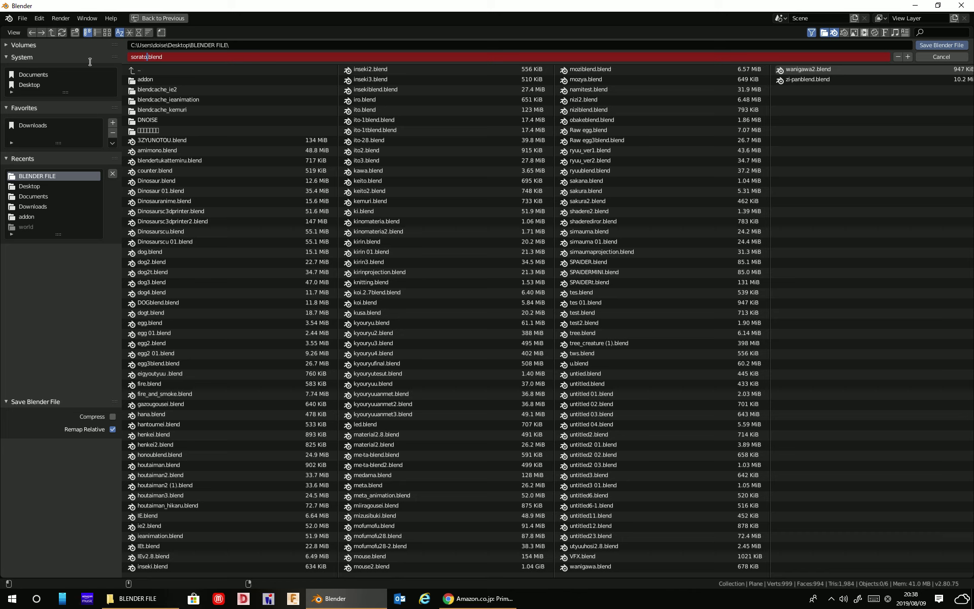
pyautogui.write('umi')
pyautogui.press('Return')
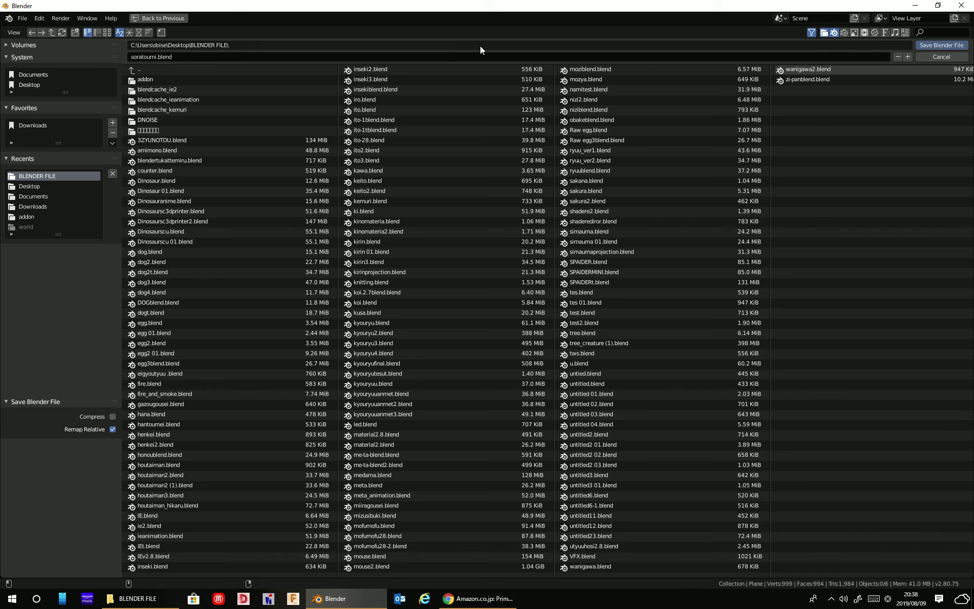
pyautogui.click(936, 46)
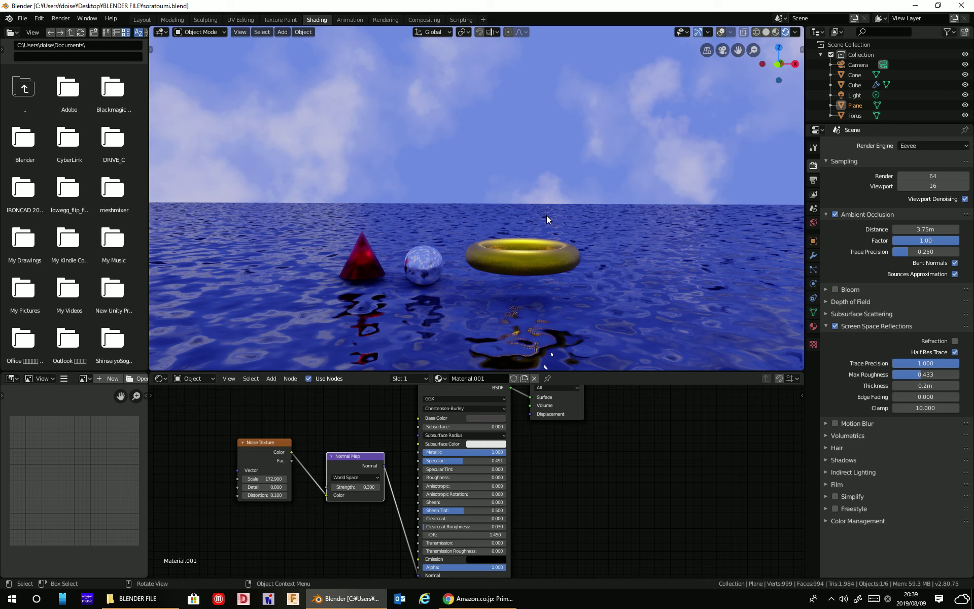
pyautogui.hotkey('alt', 'z')
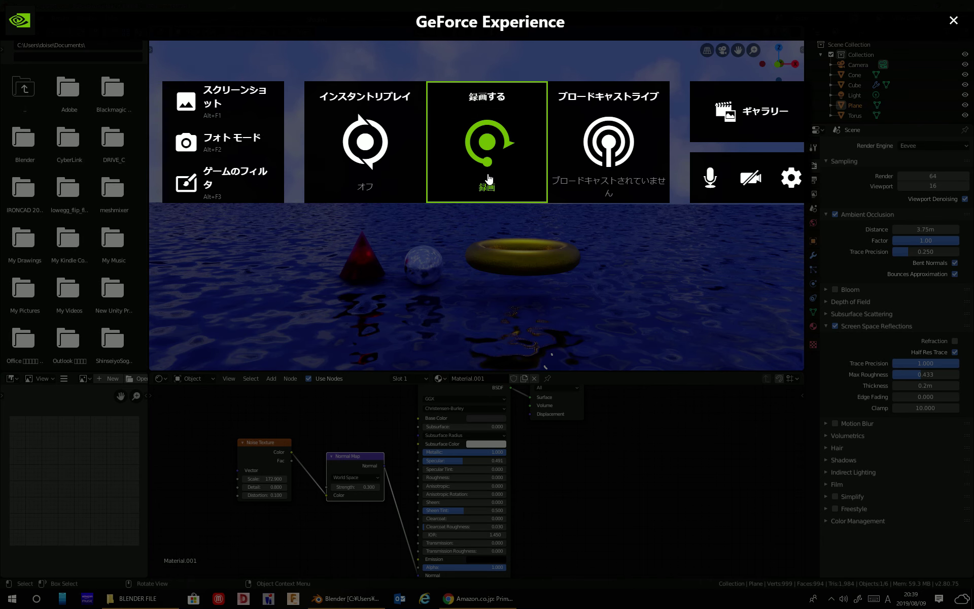